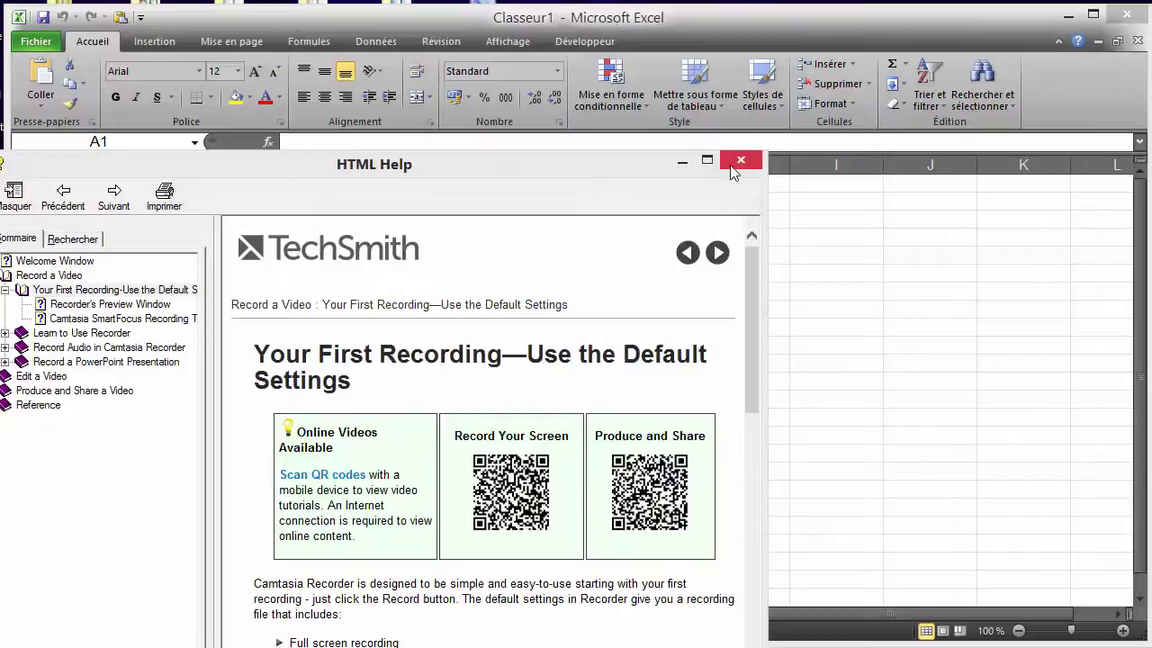
Close the HTML Help window covering the workbook.
click(740, 161)
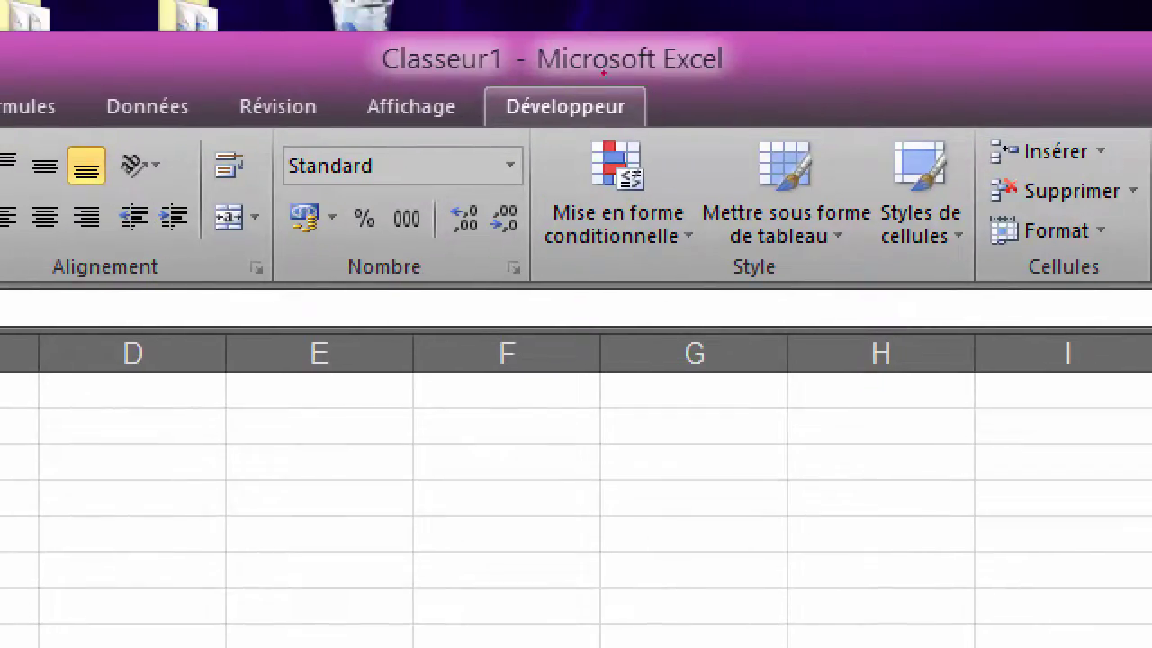
click(548, 110)
mouse_move(525, 62)
mouse_down()
mouse_move(514, 62)
mouse_move(500, 153)
mouse_move(604, 139)
mouse_move(670, 88)
mouse_move(529, 69)
mouse_up()
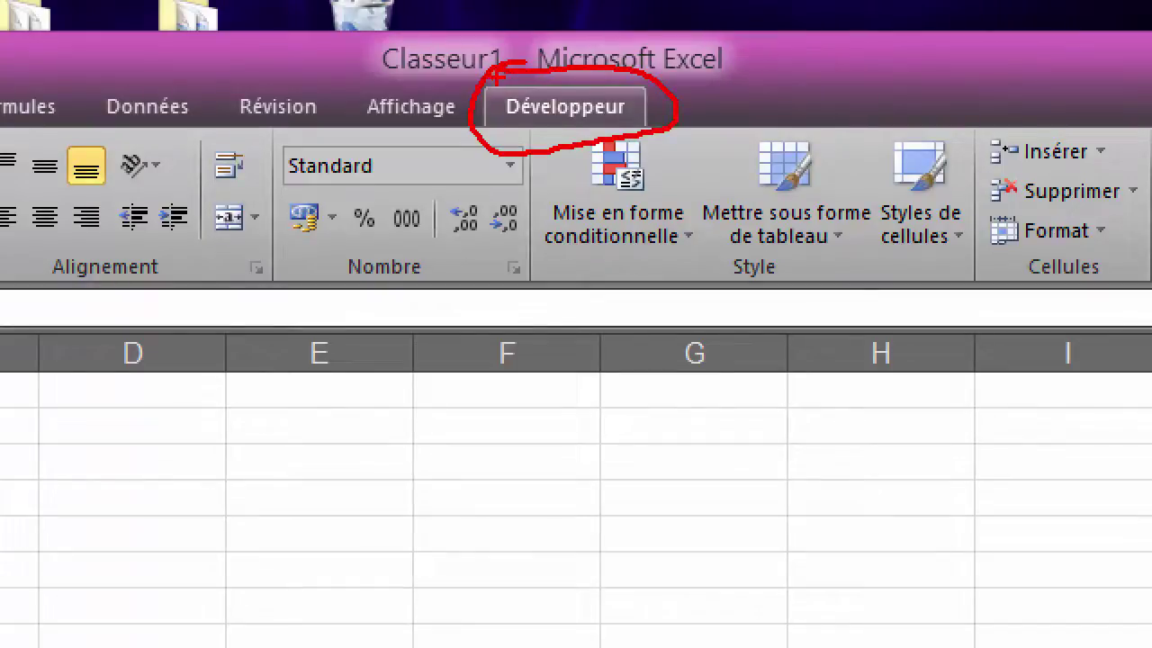
key(Escape)
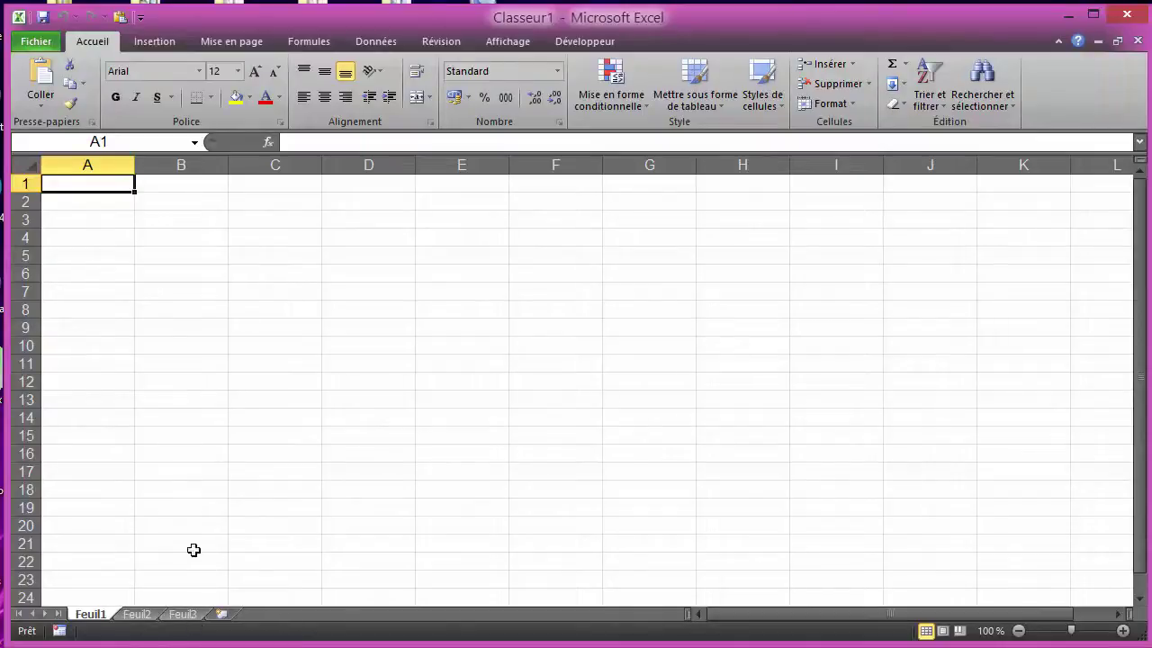
View the default worksheets Feuil2 and Feuil3, and return to Feuil1.
click(136, 615)
click(93, 615)
click(128, 617)
click(185, 616)
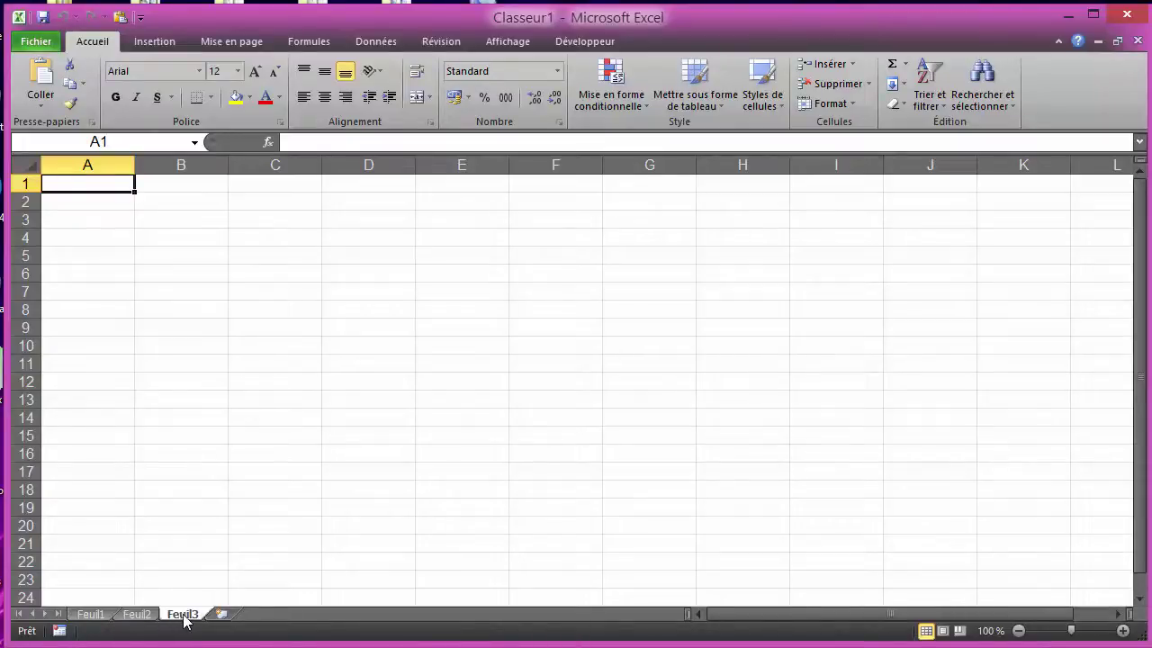
click(97, 615)
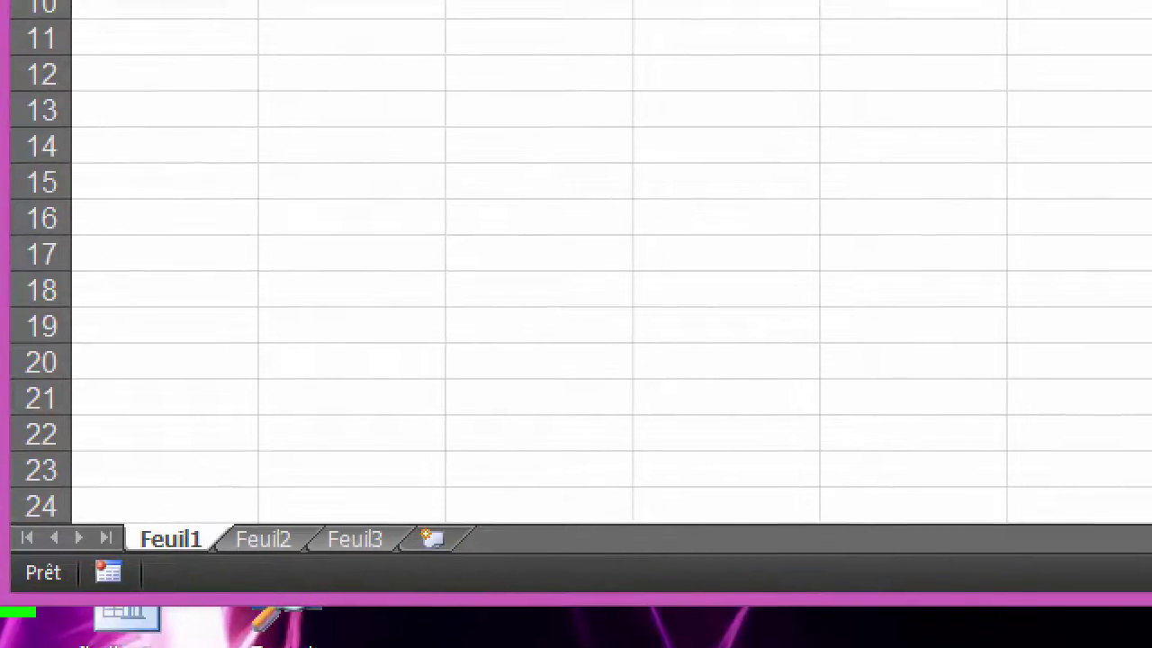
mouse_move(167, 479)
mouse_down()
mouse_move(97, 532)
mouse_move(185, 580)
mouse_move(221, 531)
mouse_move(171, 471)
mouse_up()
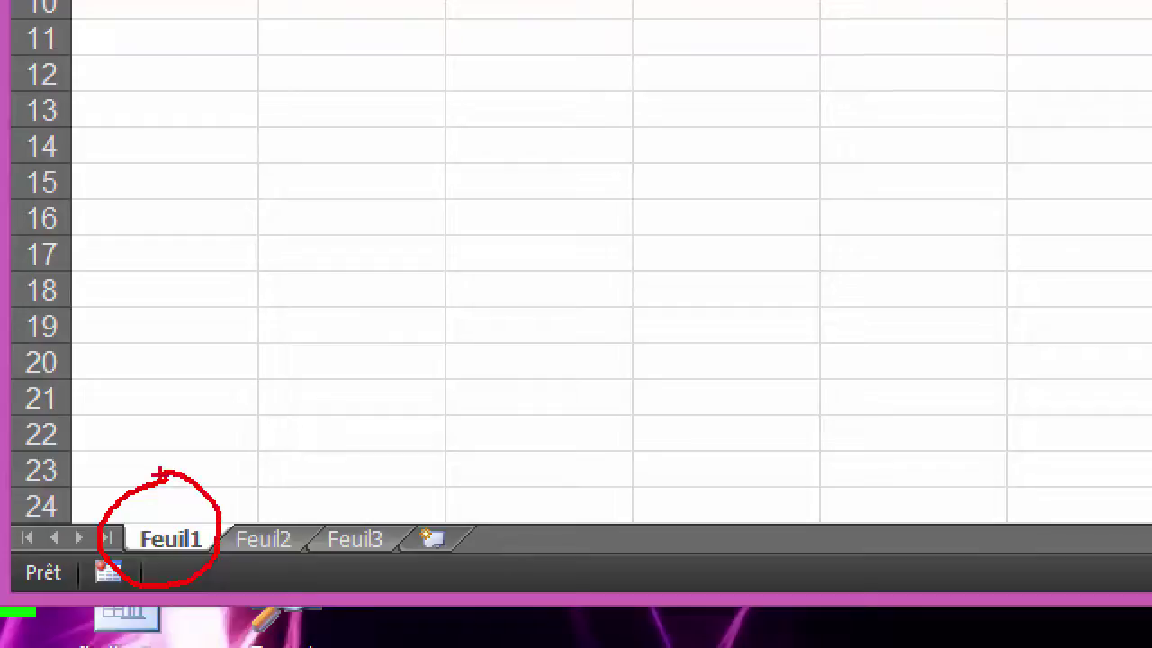
mouse_move(273, 480)
mouse_down()
mouse_move(206, 521)
mouse_move(259, 578)
mouse_move(310, 533)
mouse_move(275, 474)
mouse_up()
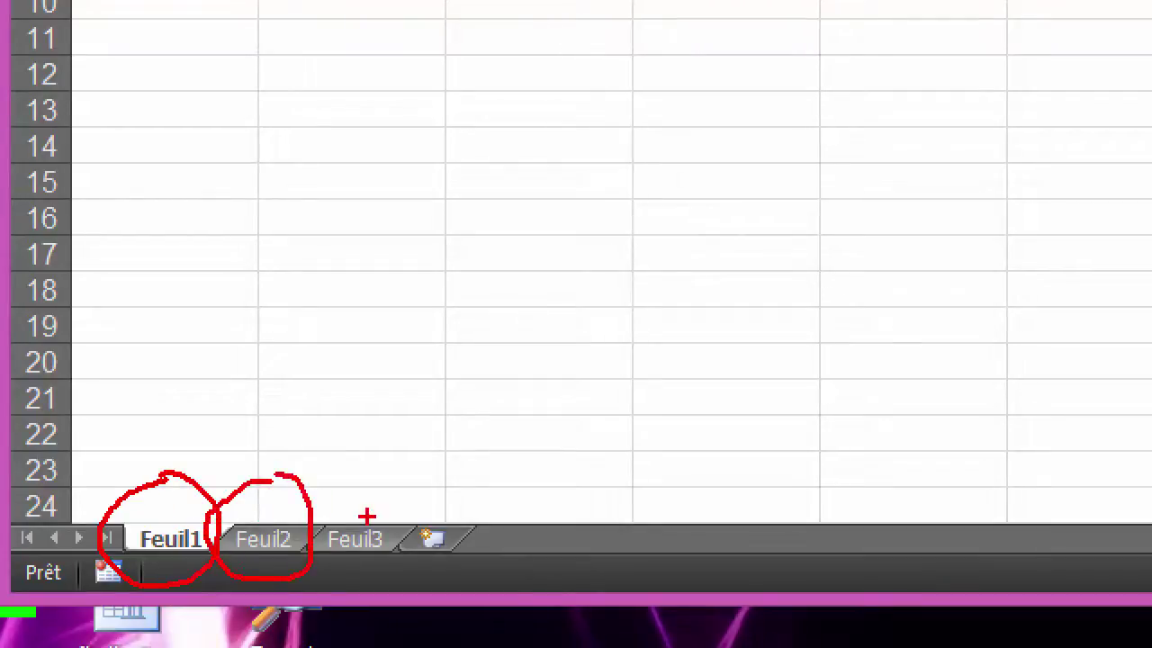
drag(313, 522, 351, 499)
mouse_move(330, 578)
mouse_down()
mouse_move(396, 545)
mouse_move(370, 487)
mouse_move(337, 489)
mouse_up()
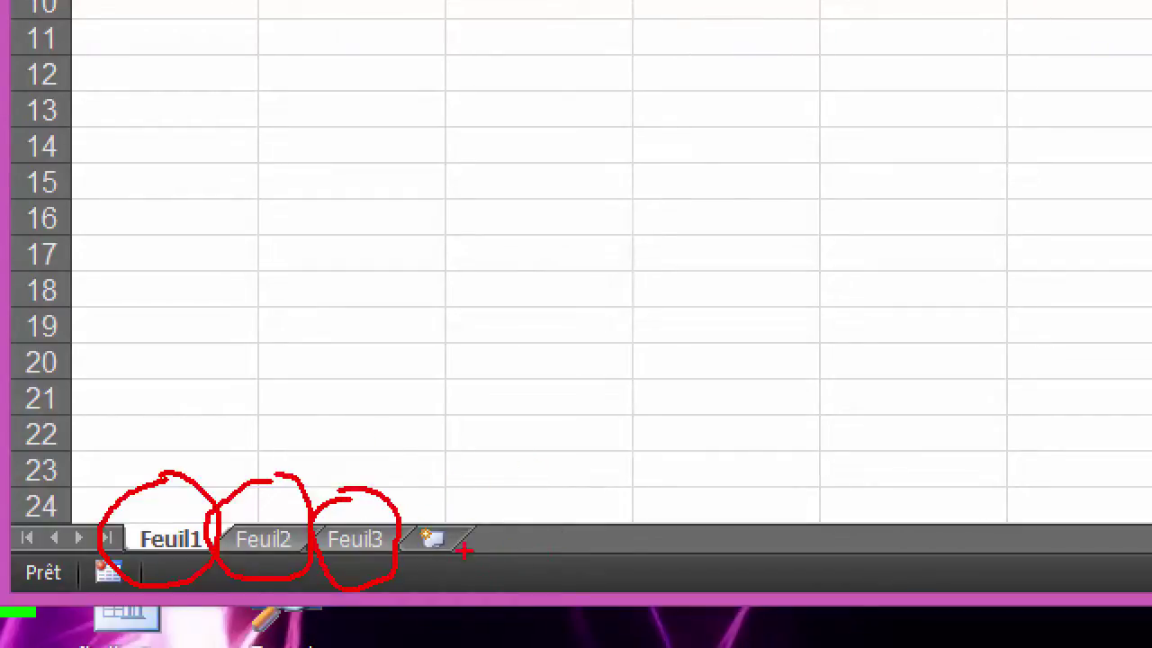
key(Escape)
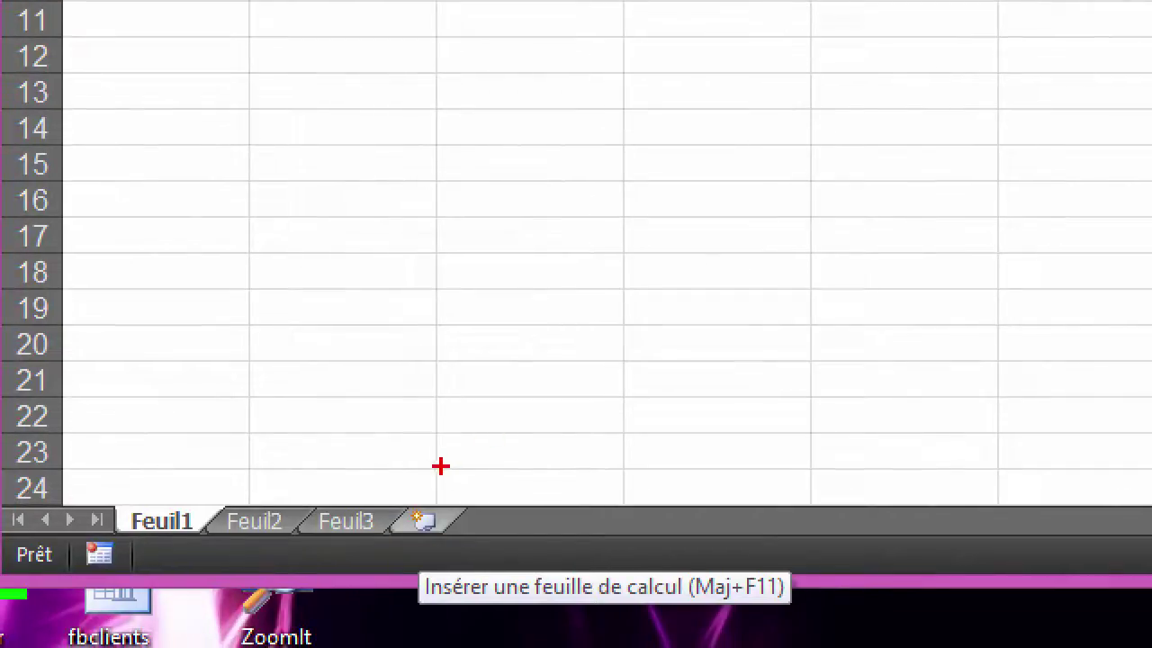
mouse_move(429, 471)
mouse_down()
mouse_move(396, 517)
mouse_move(467, 532)
mouse_move(408, 475)
mouse_up()
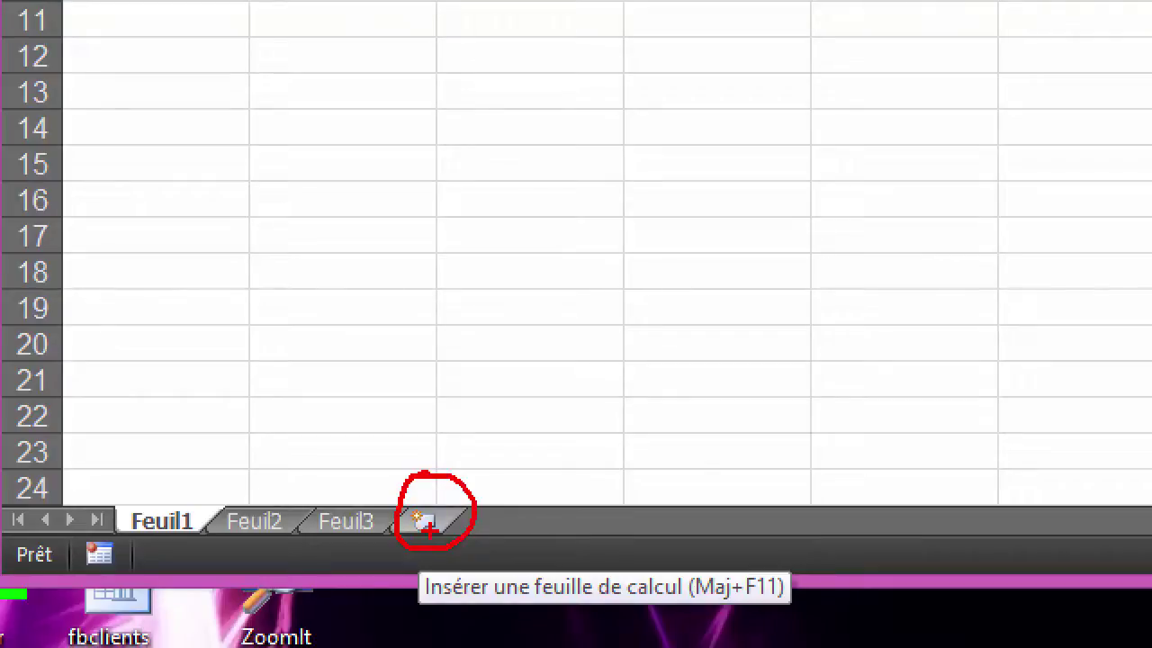
key(Escape)
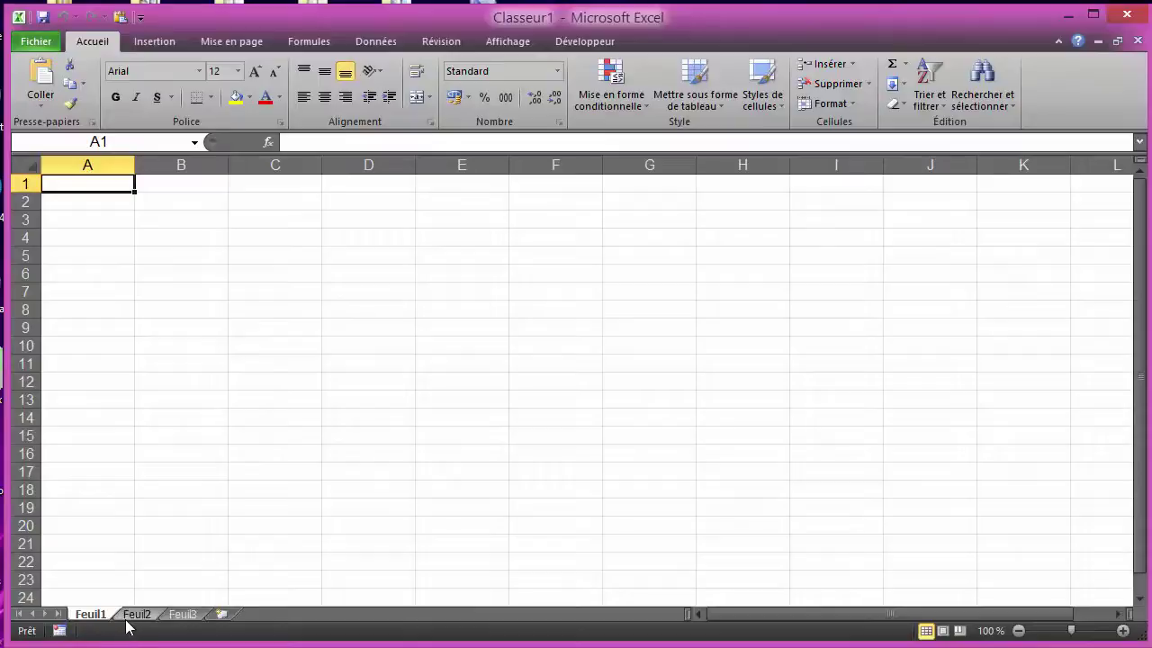
Insert two blank worksheets after Feuil3.
click(223, 615)
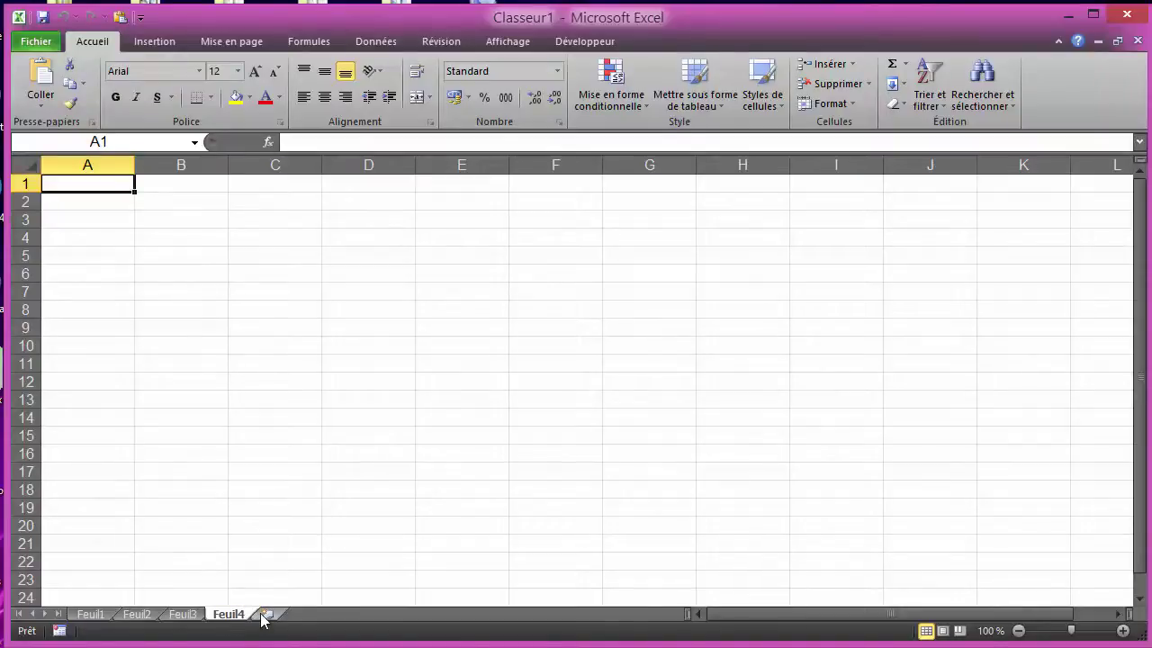
click(267, 615)
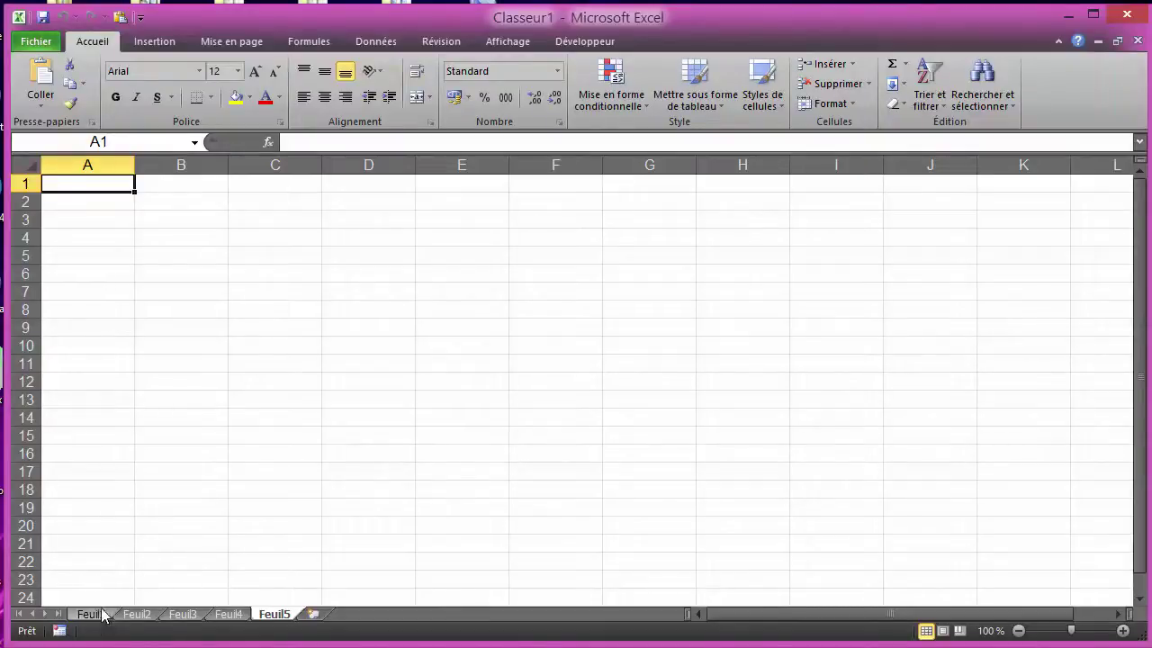
Rename the worksheet Feuil1 as Accueil.
click(97, 612)
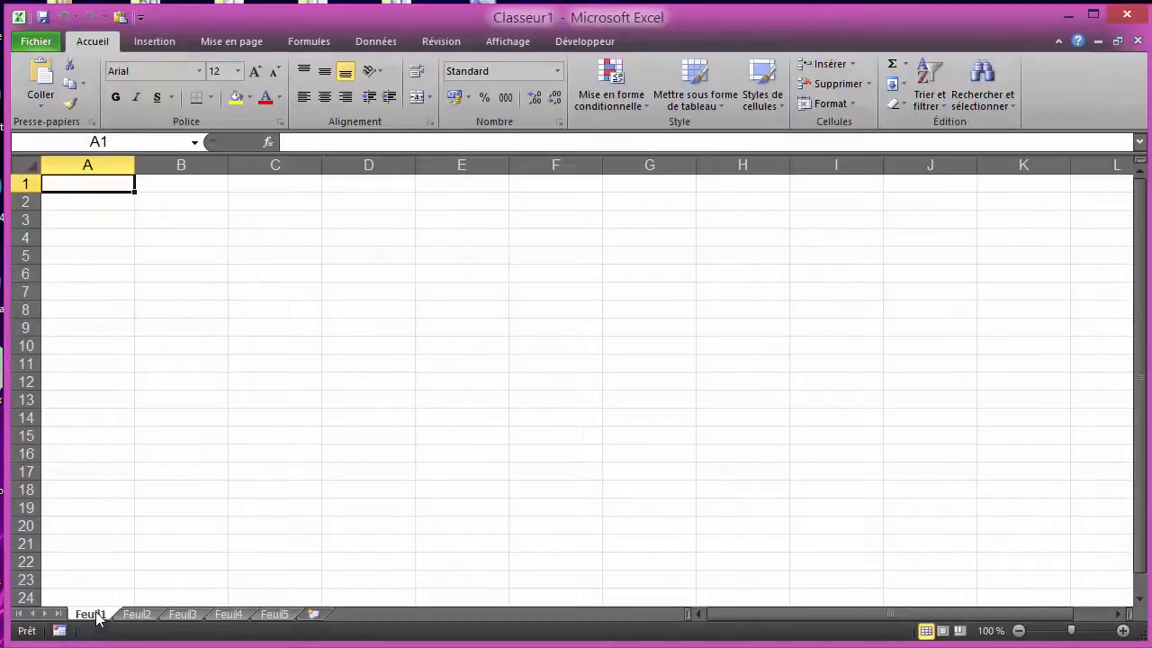
double_click(98, 614)
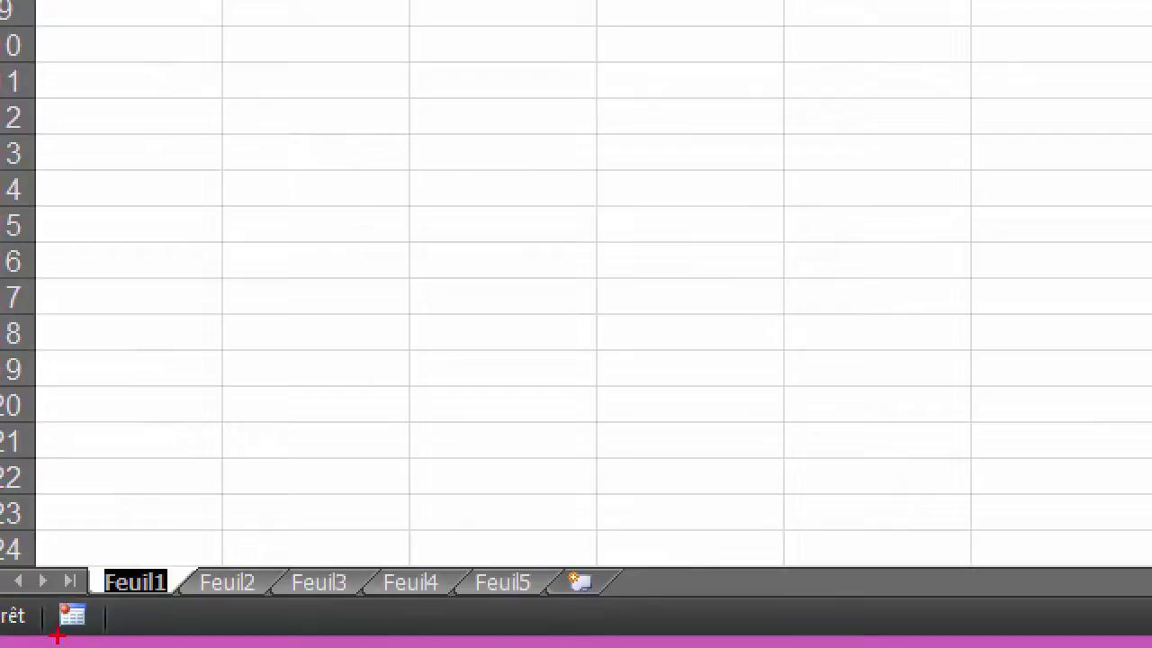
mouse_move(129, 542)
mouse_down()
mouse_move(97, 555)
mouse_move(105, 608)
mouse_up()
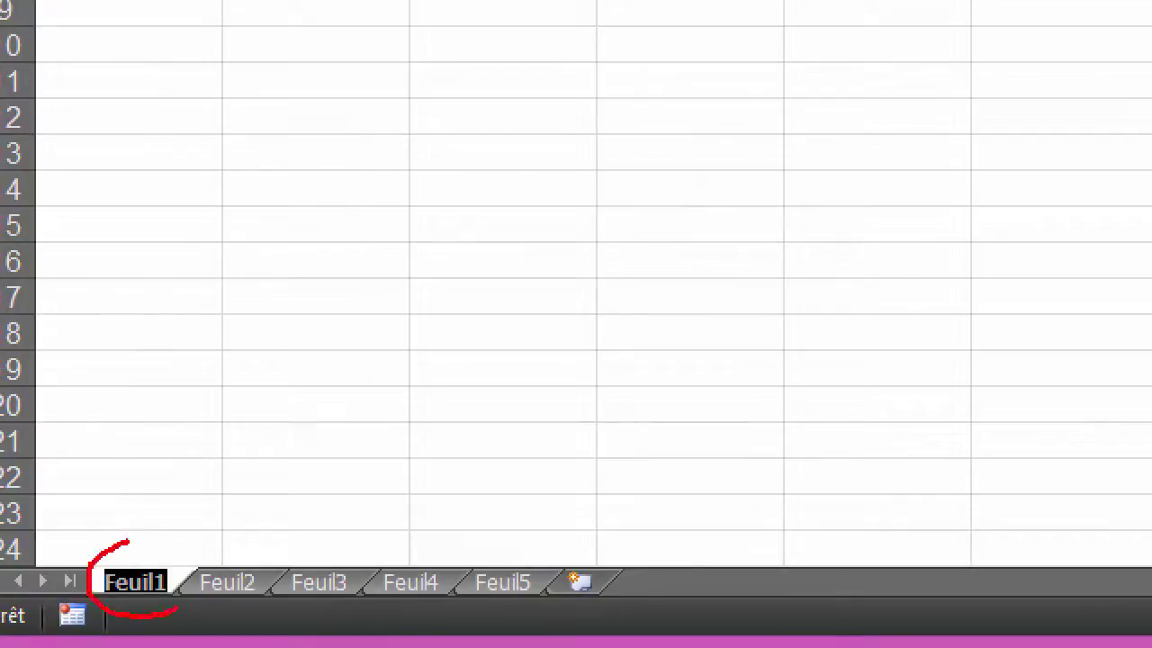
mouse_move(176, 606)
mouse_down()
mouse_move(176, 556)
mouse_move(130, 541)
mouse_up()
key(Escape)
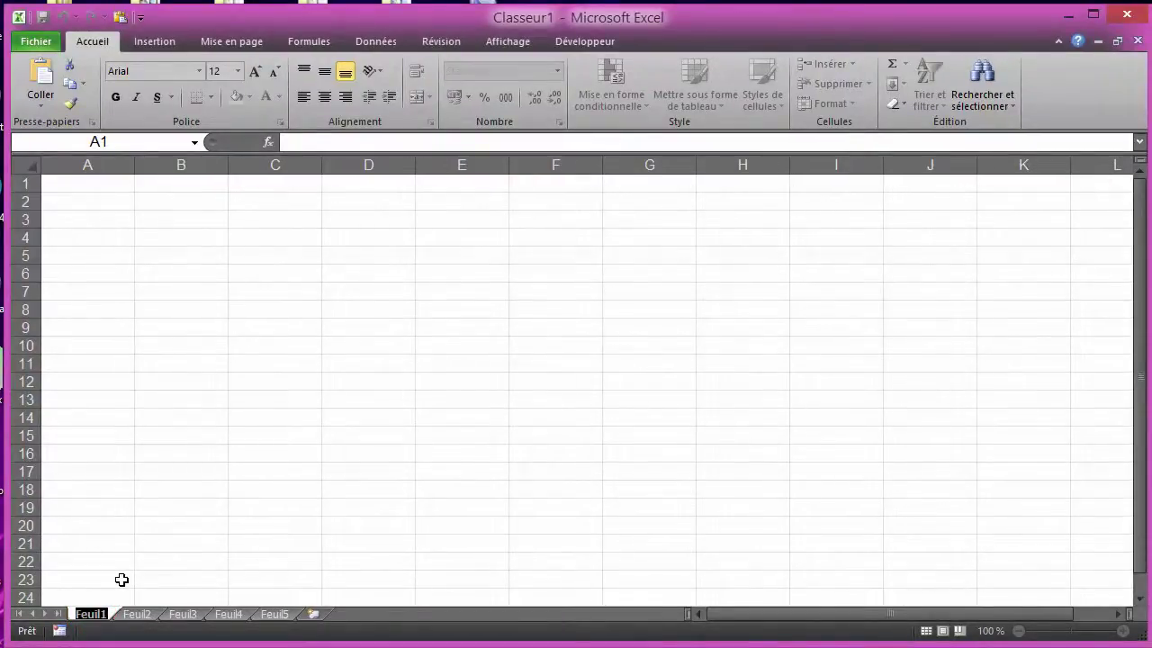
text(Acc)
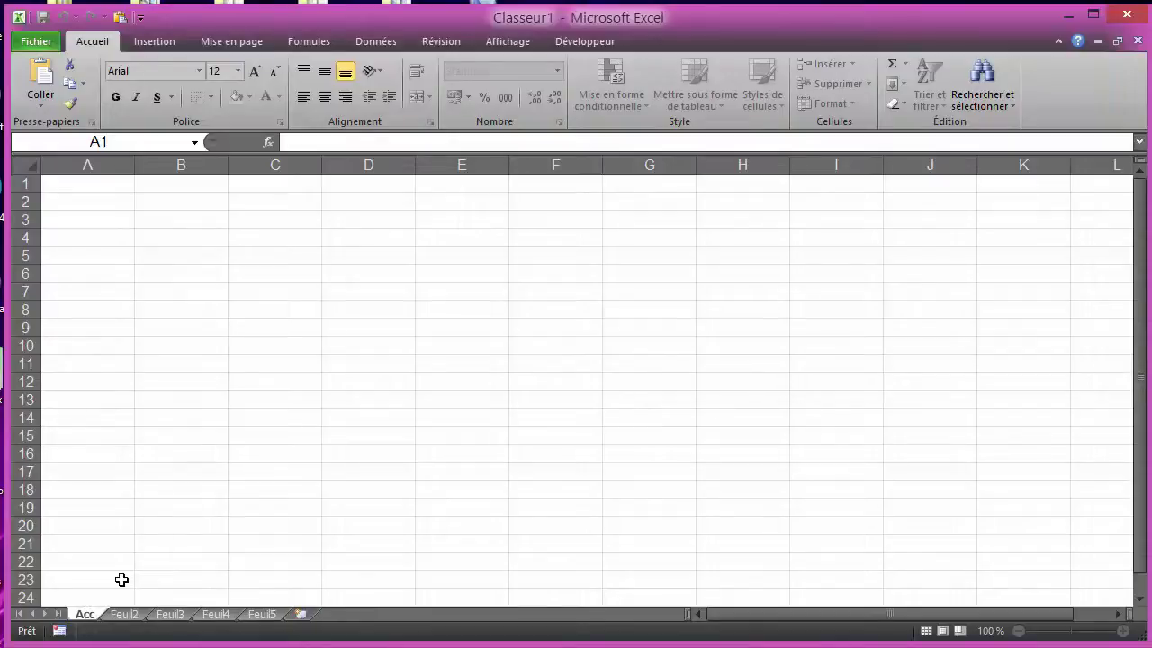
text(ueil)
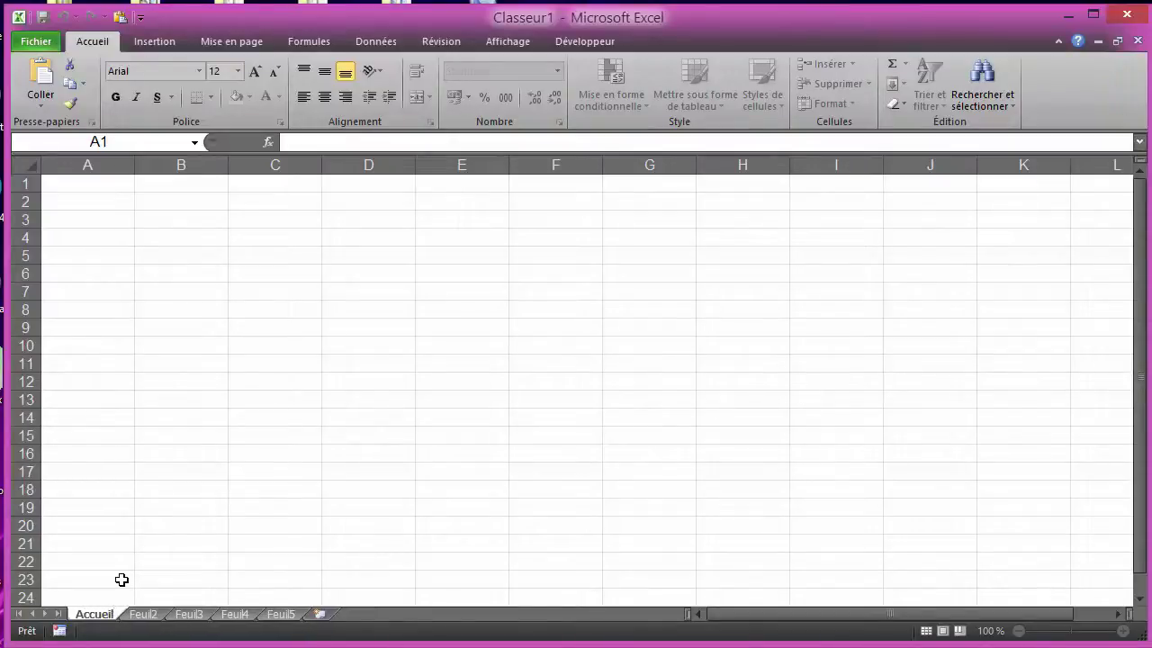
click(166, 489)
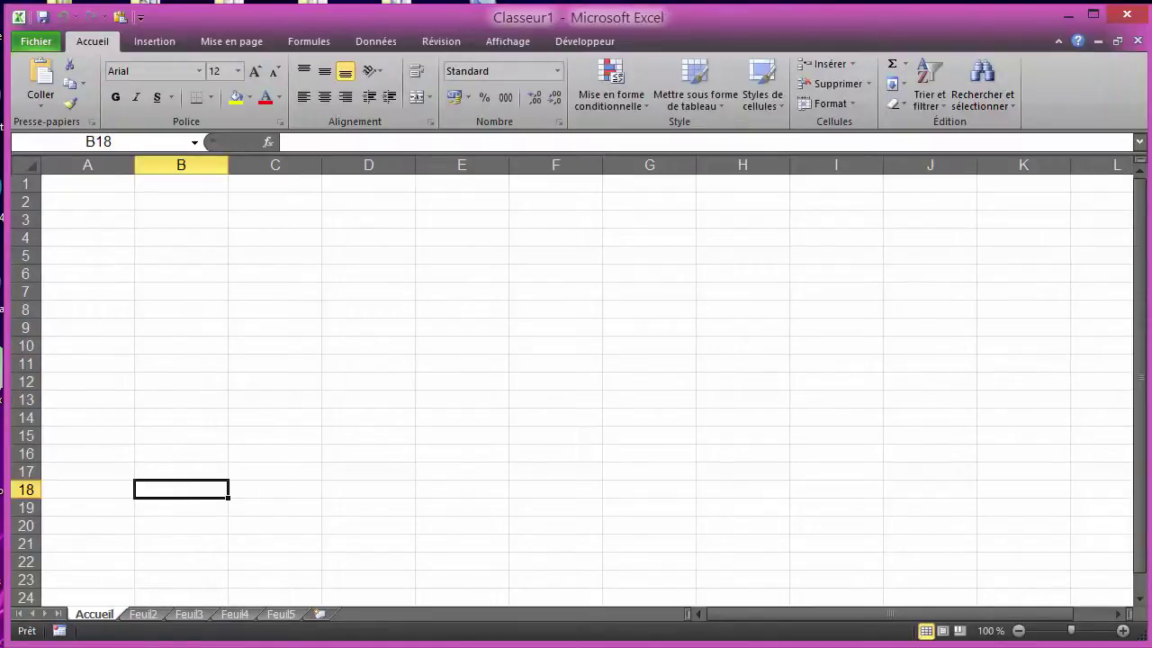
click(200, 568)
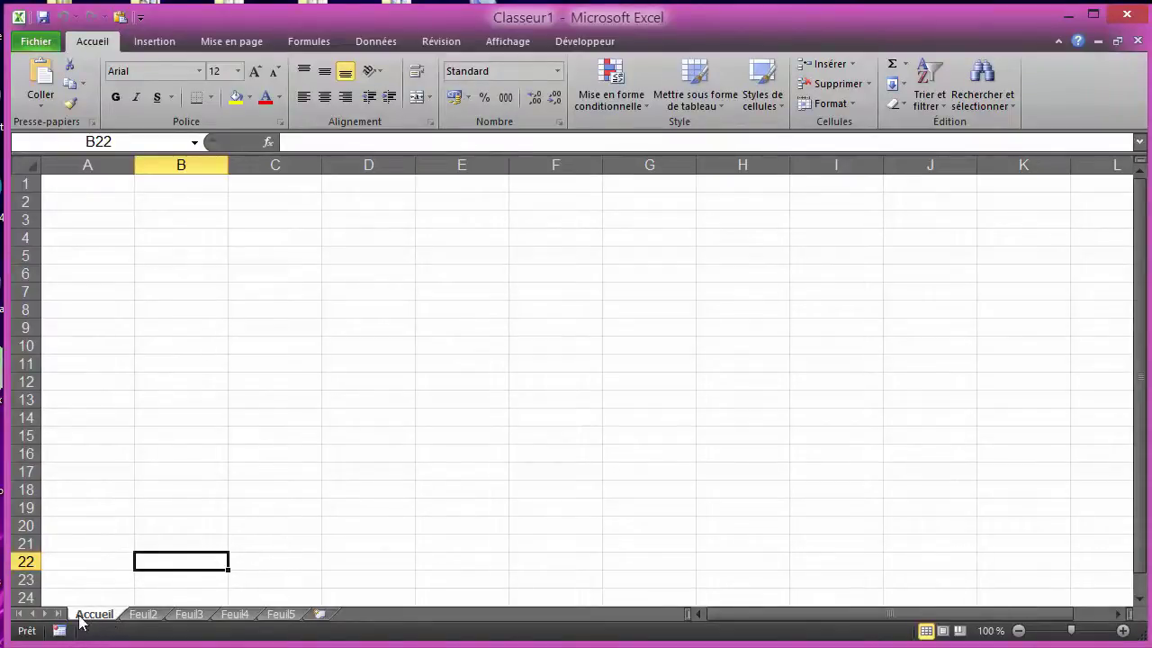
View each of the remaining worksheets in turn, from Feuil2 to Feuil5.
click(146, 615)
click(187, 615)
click(235, 615)
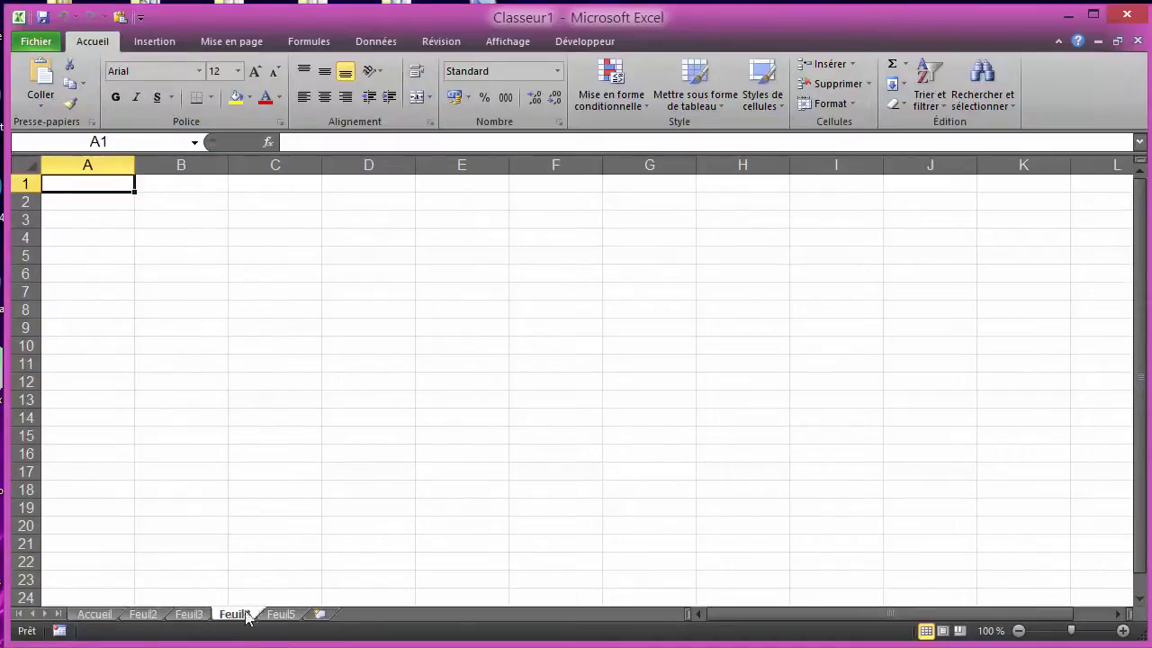
click(274, 614)
Rename the worksheet Feuil2 as janvier.
click(158, 616)
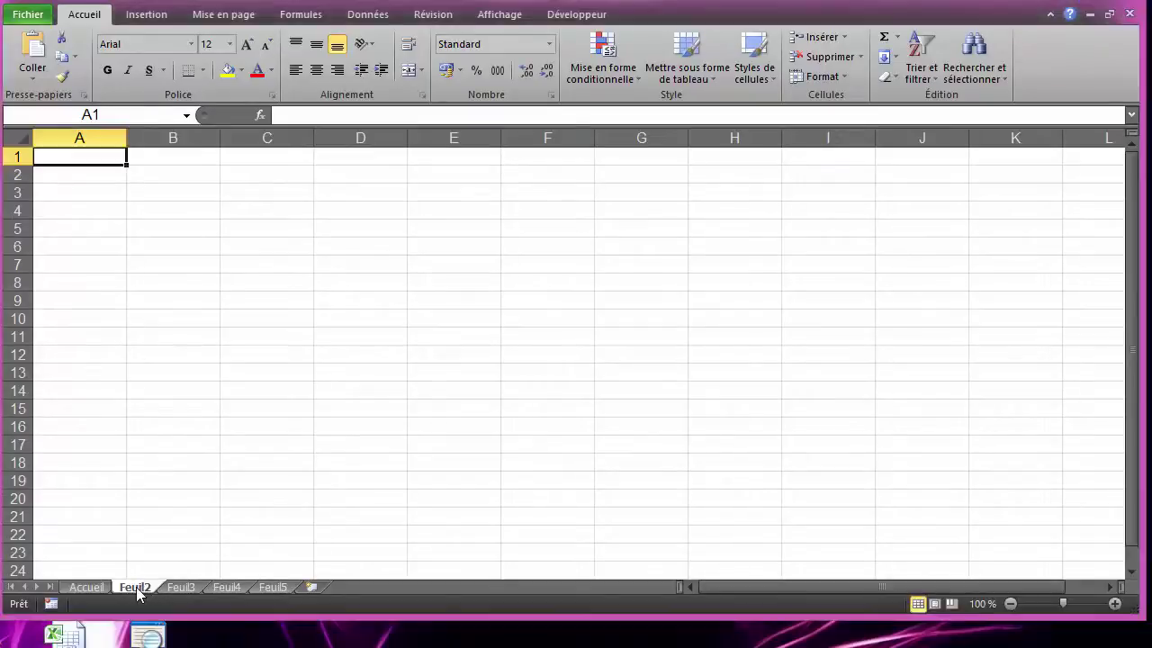
right_click(136, 586)
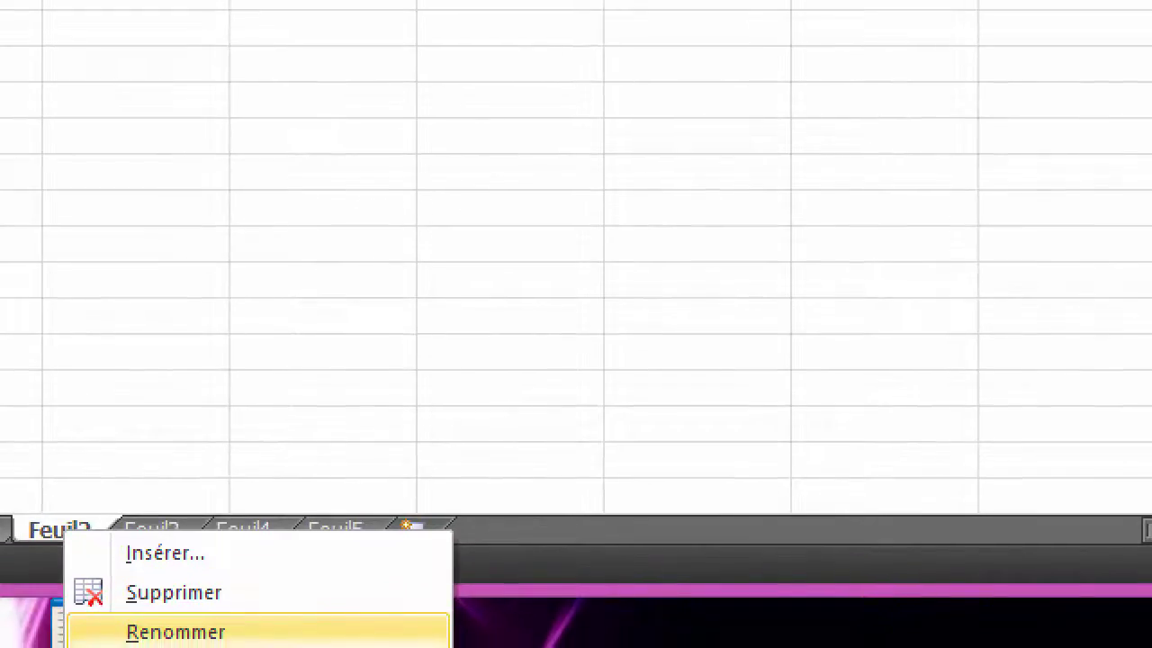
drag(203, 597, 97, 618)
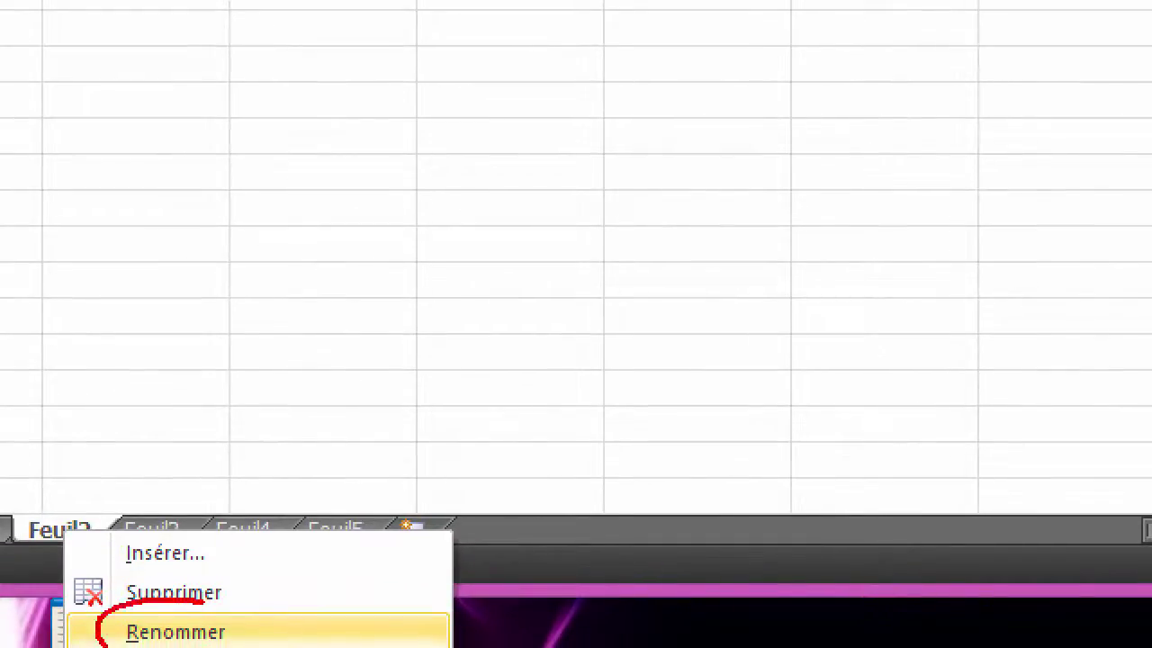
drag(270, 634, 204, 599)
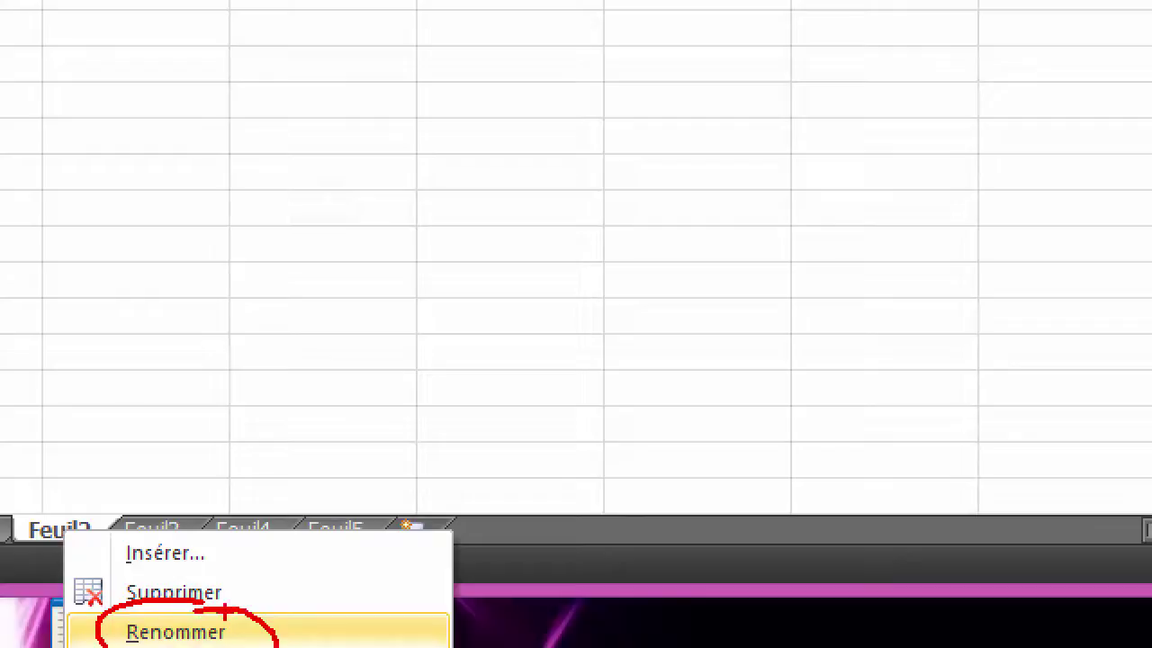
key(Escape)
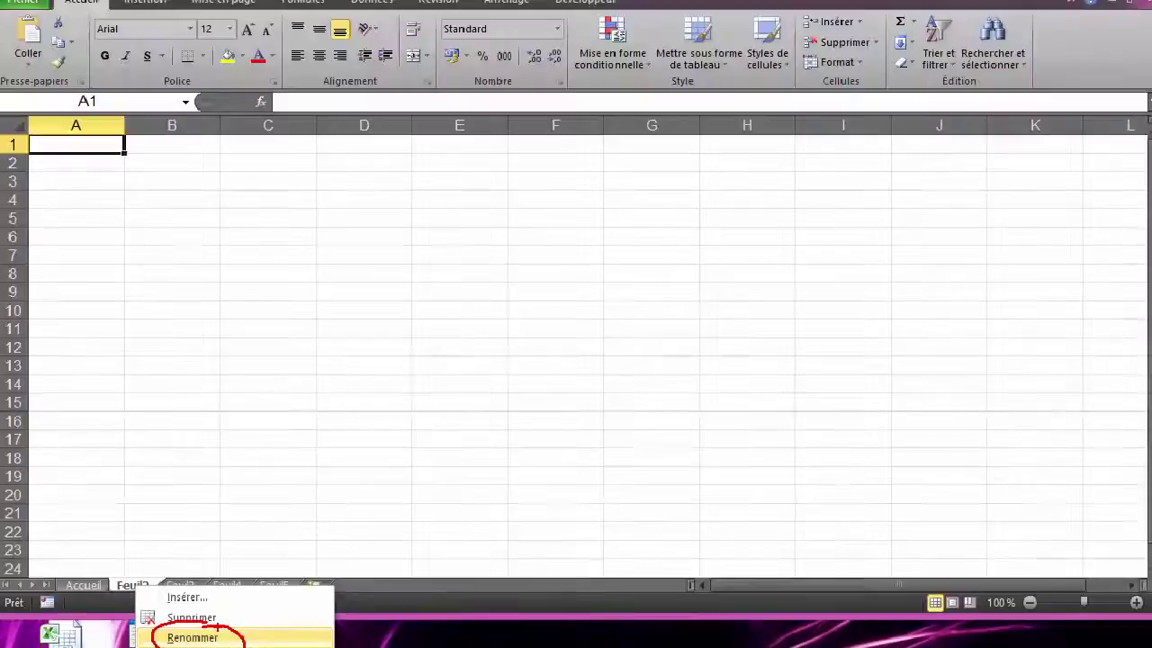
right_click(141, 592)
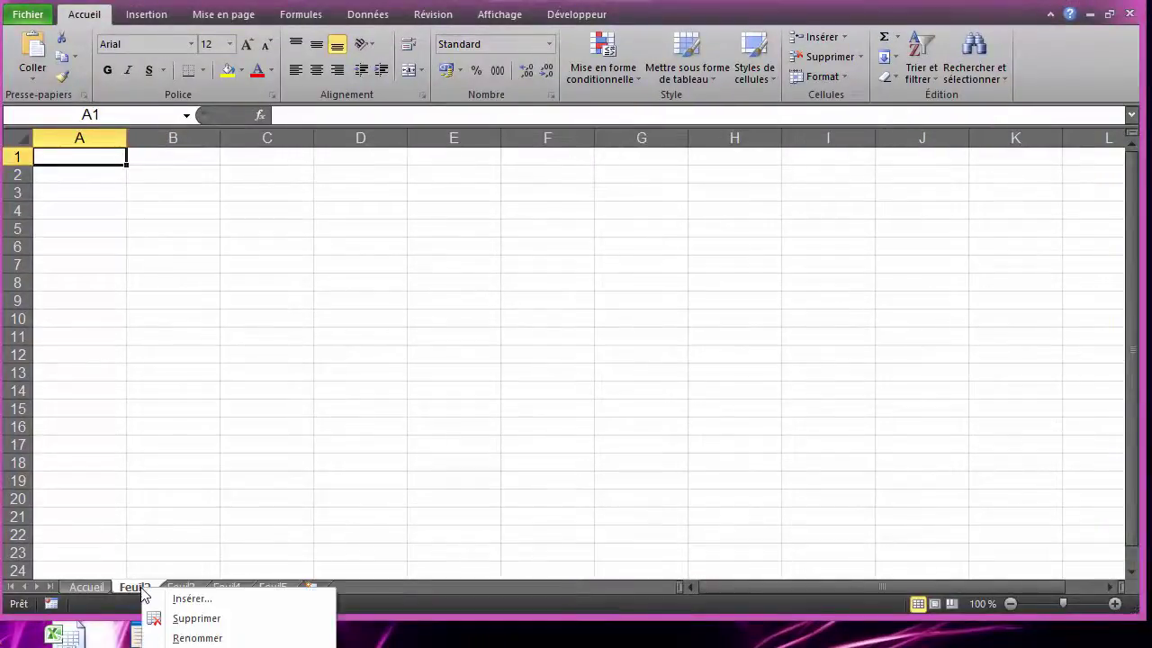
click(197, 638)
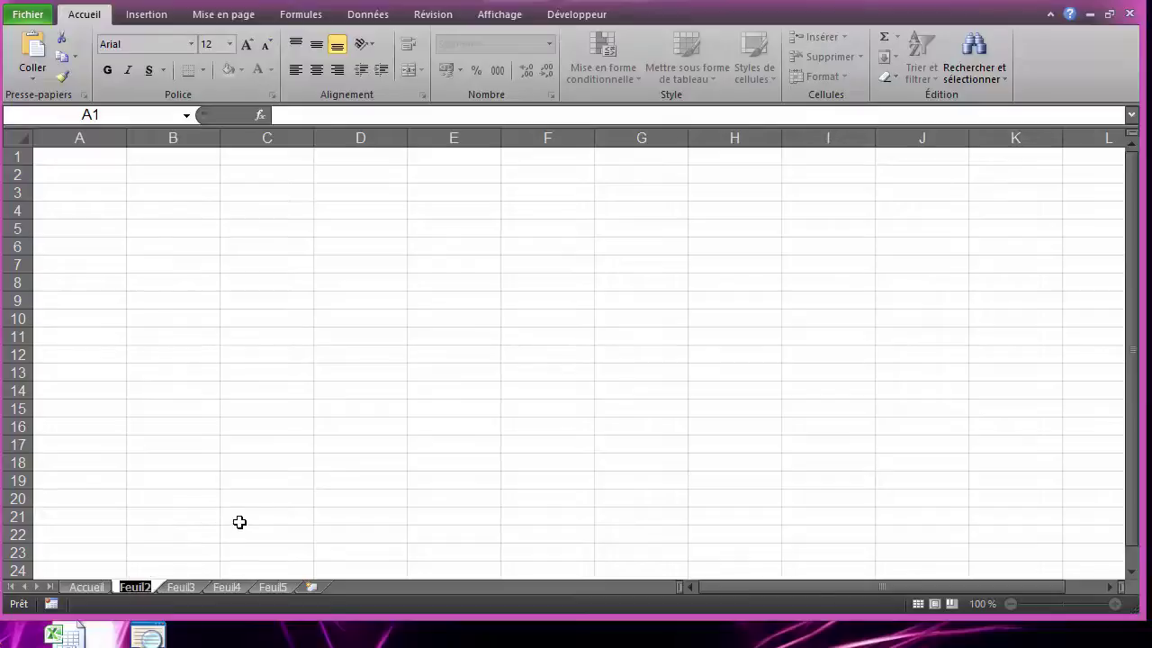
text(jan)
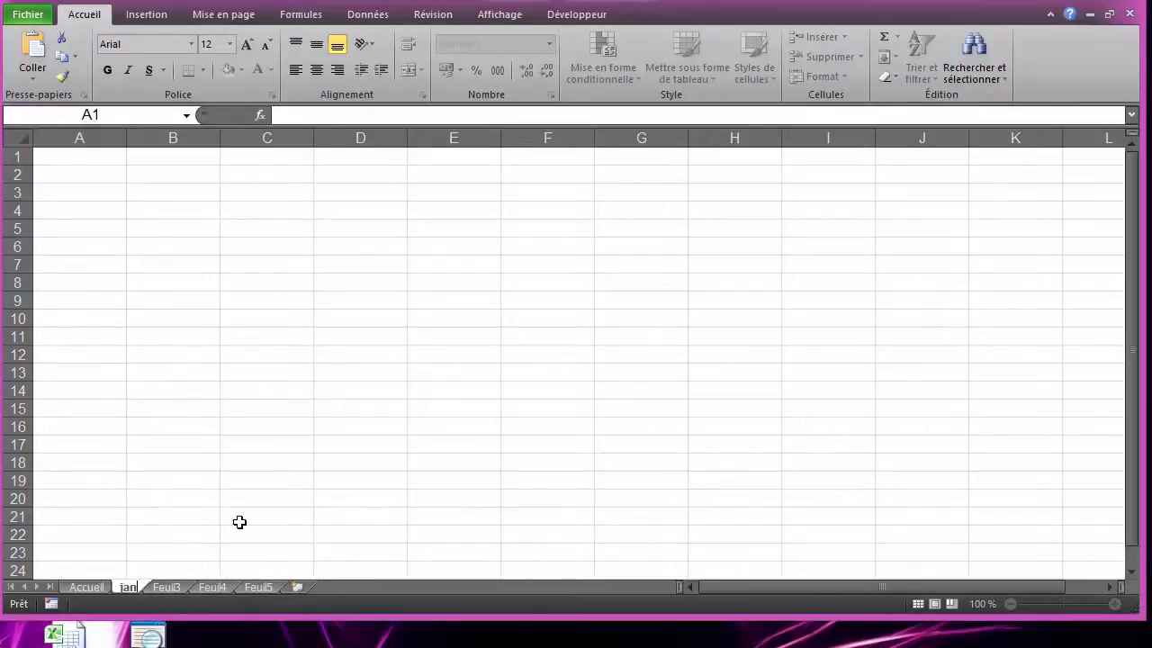
text(vier)
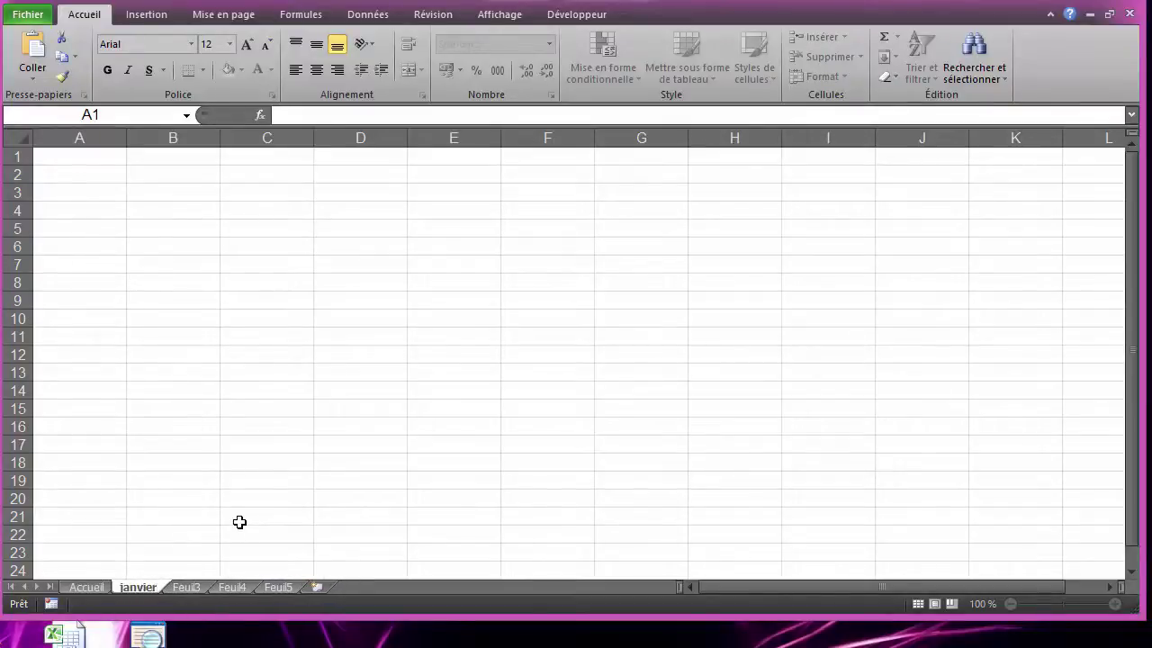
click(176, 462)
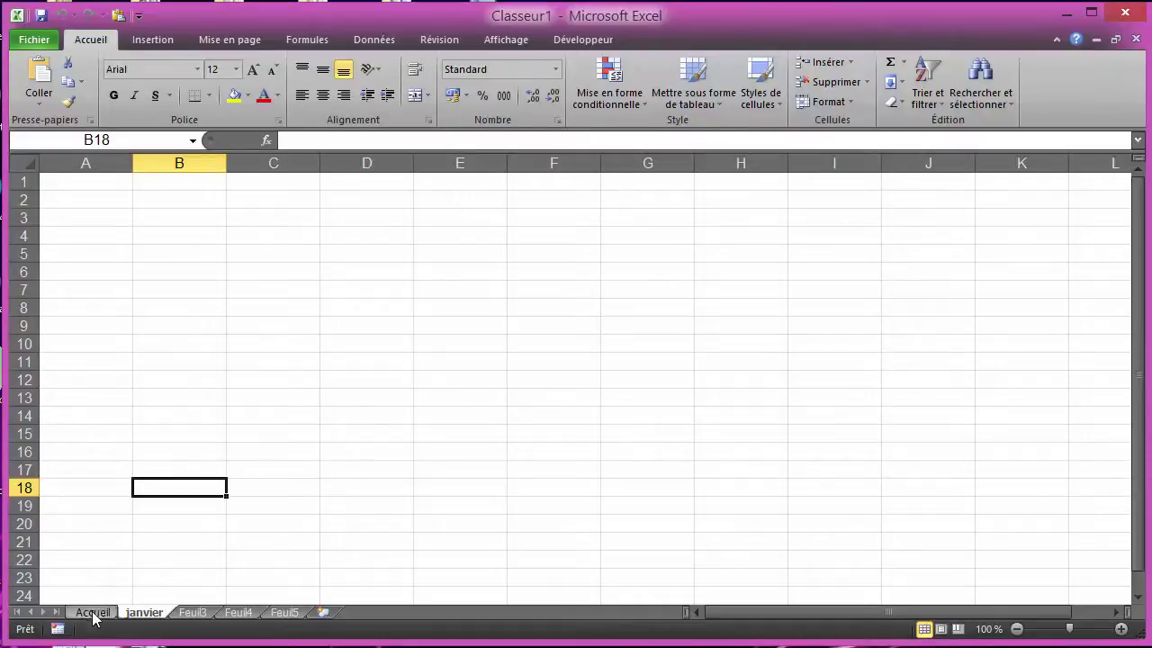
Insert five more blank worksheets after Feuil5.
click(190, 613)
click(234, 613)
click(276, 613)
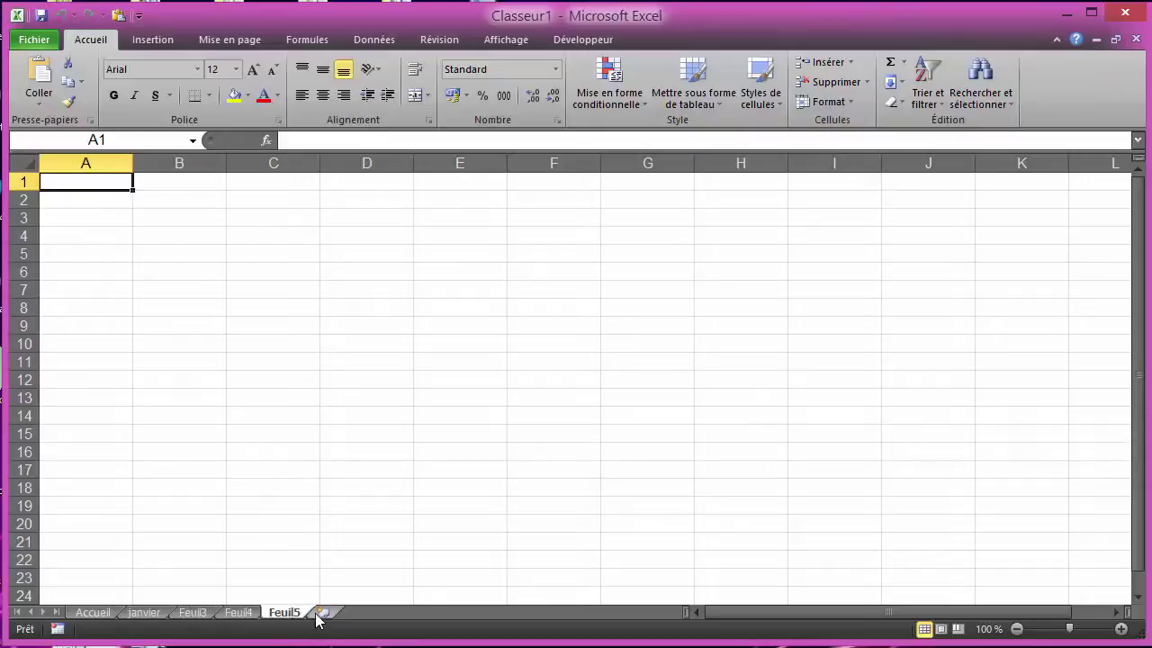
click(319, 614)
click(366, 613)
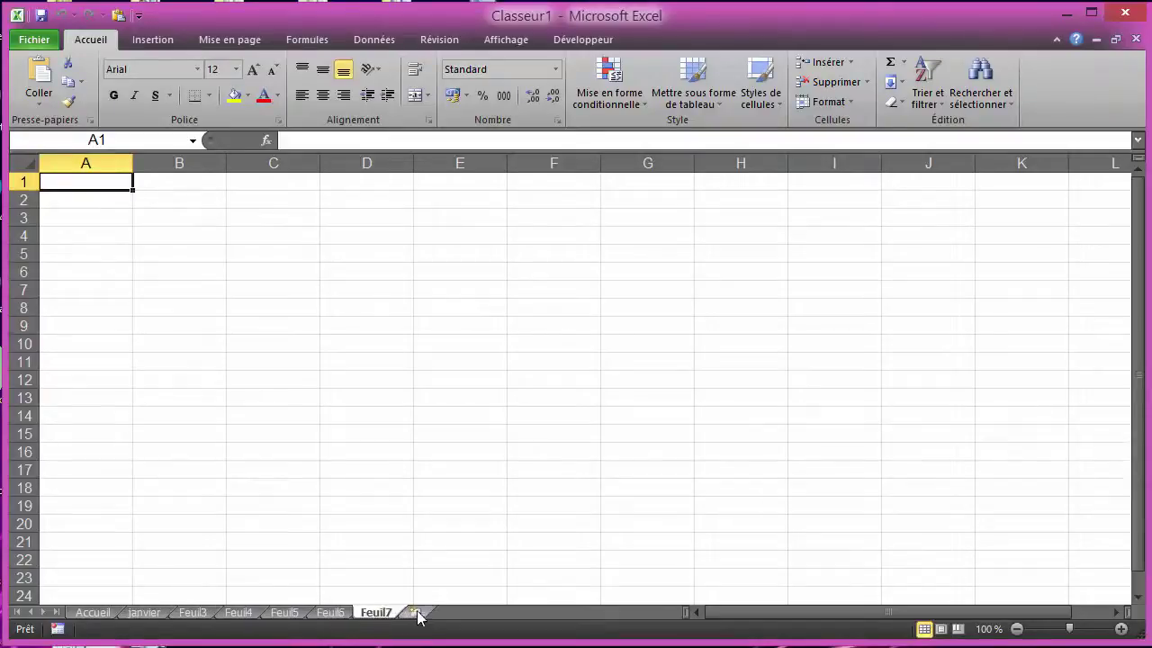
click(416, 613)
click(462, 613)
click(507, 613)
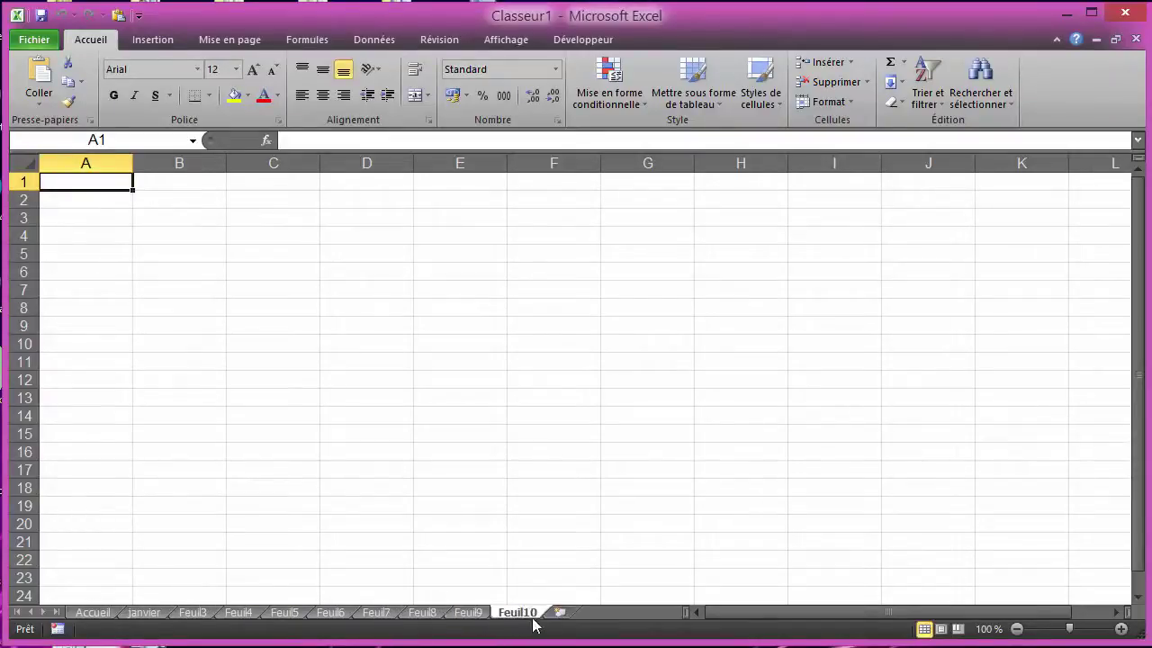
Insert three more blank worksheets after Feuil10.
click(560, 612)
click(605, 613)
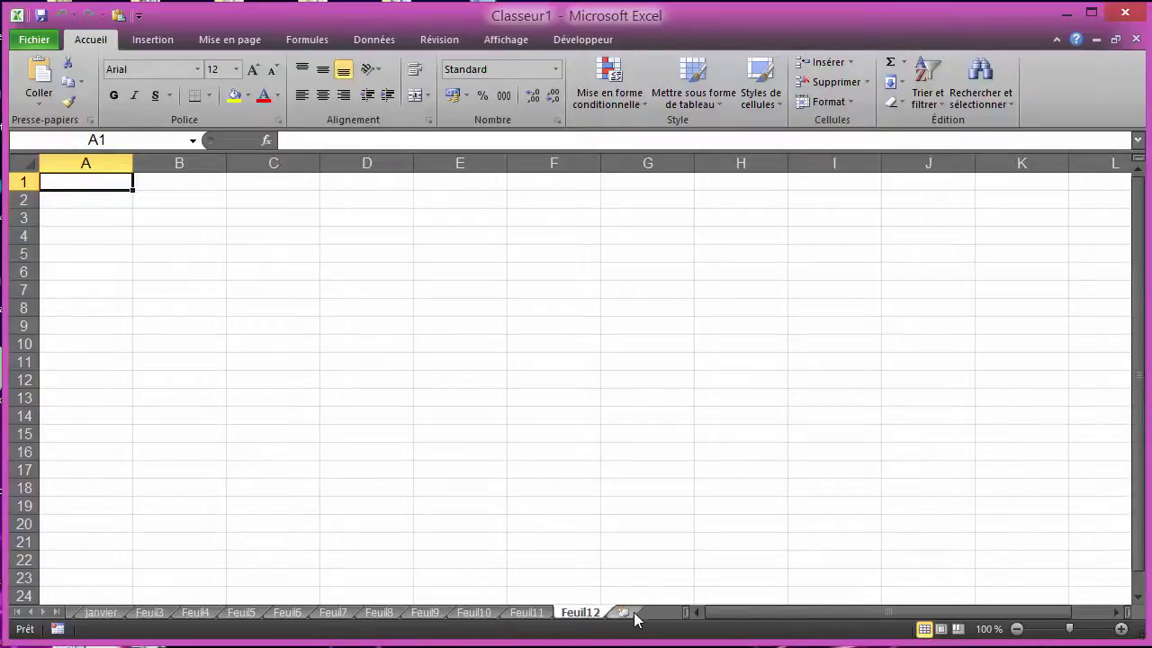
click(626, 612)
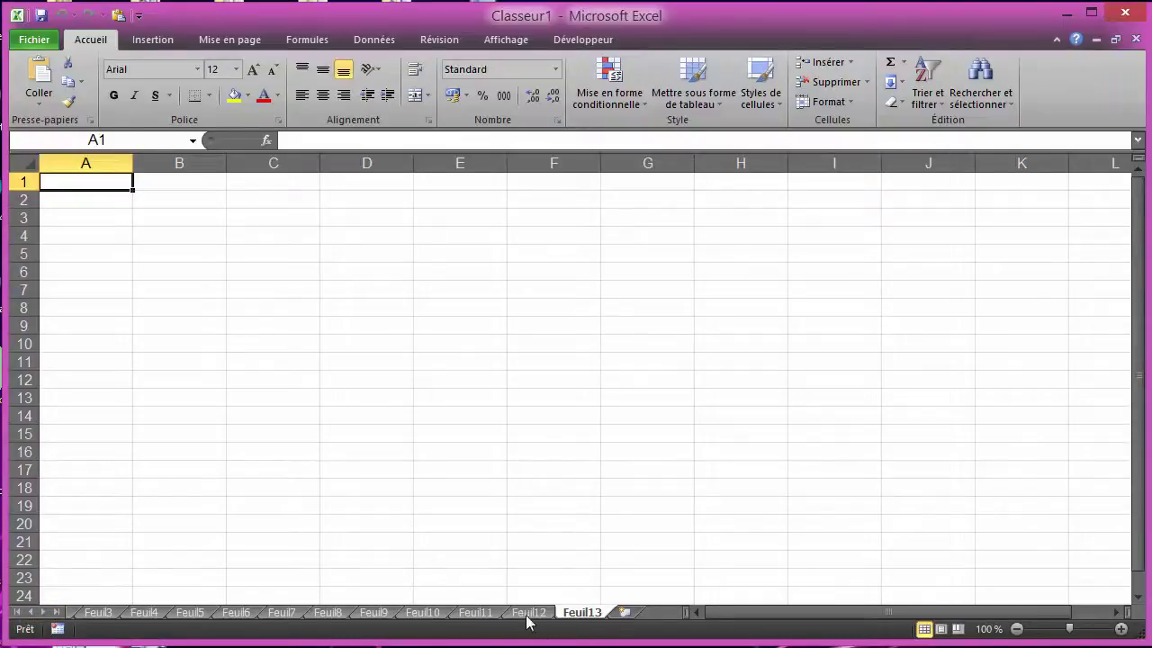
Rename the worksheet Feuil3 as février and switch to the worksheet Feuil4.
click(18, 612)
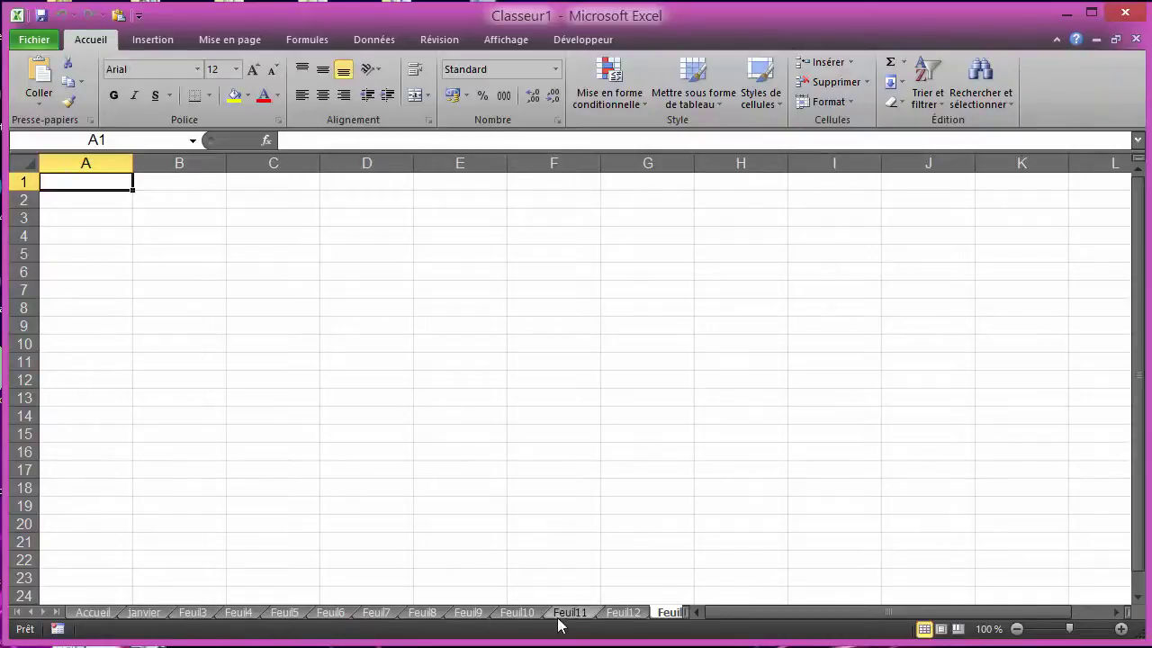
click(193, 613)
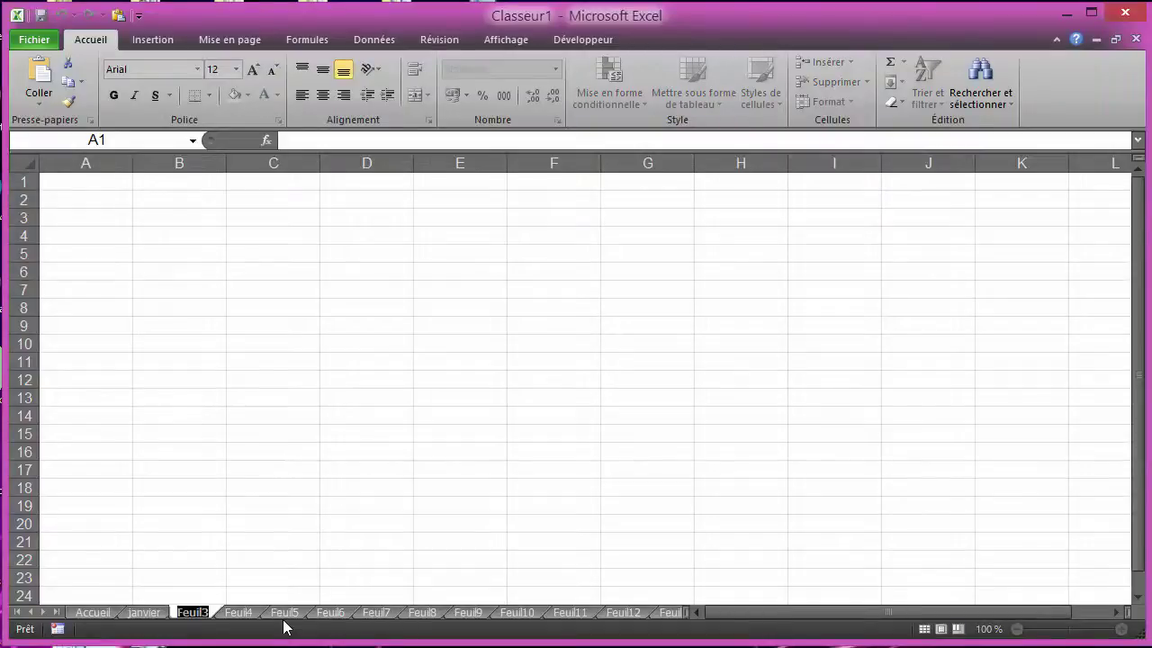
text(fév)
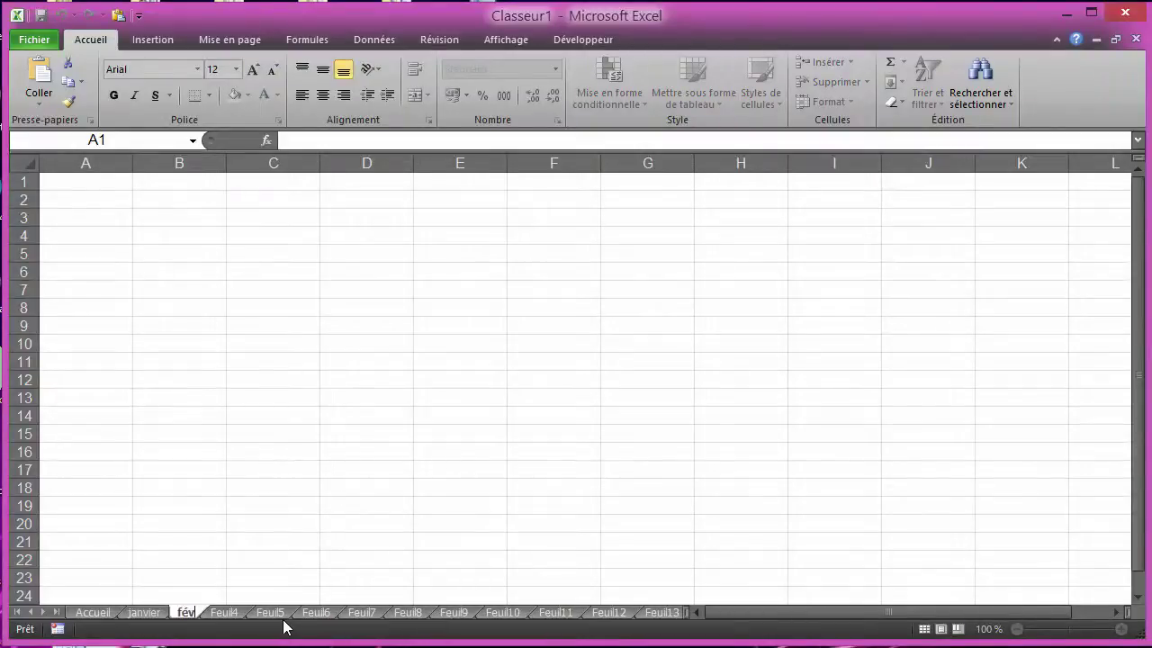
text(rier)
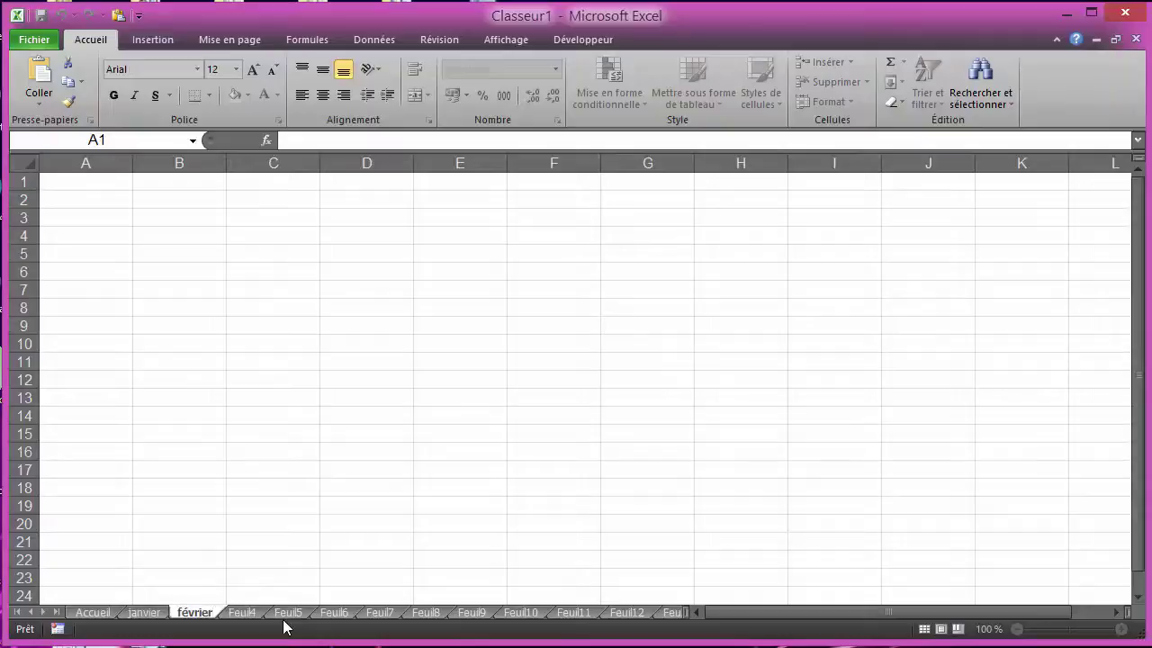
click(313, 537)
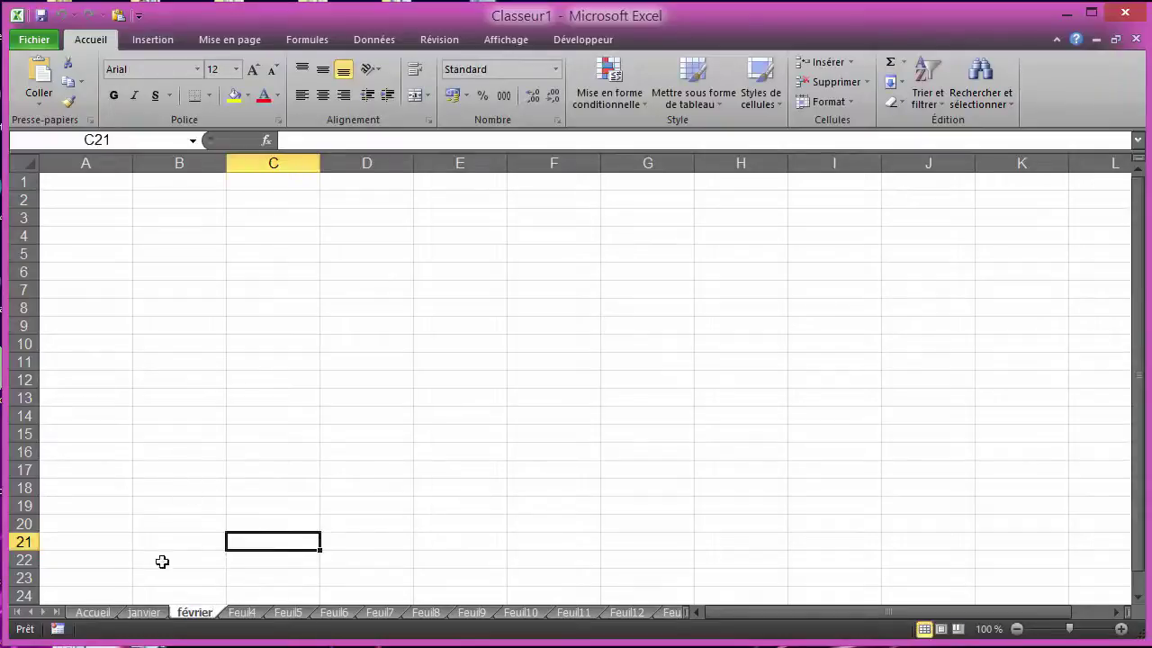
click(243, 614)
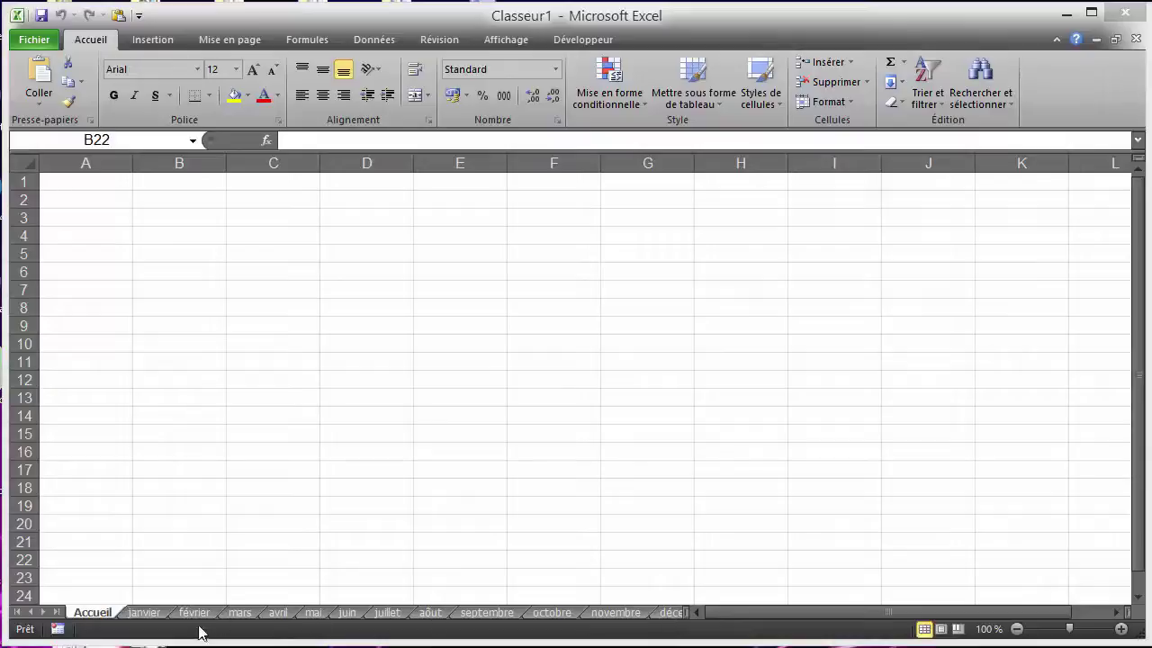
Look through the monthly worksheets janvier, février and mars, and return to the Accueil worksheet.
click(142, 617)
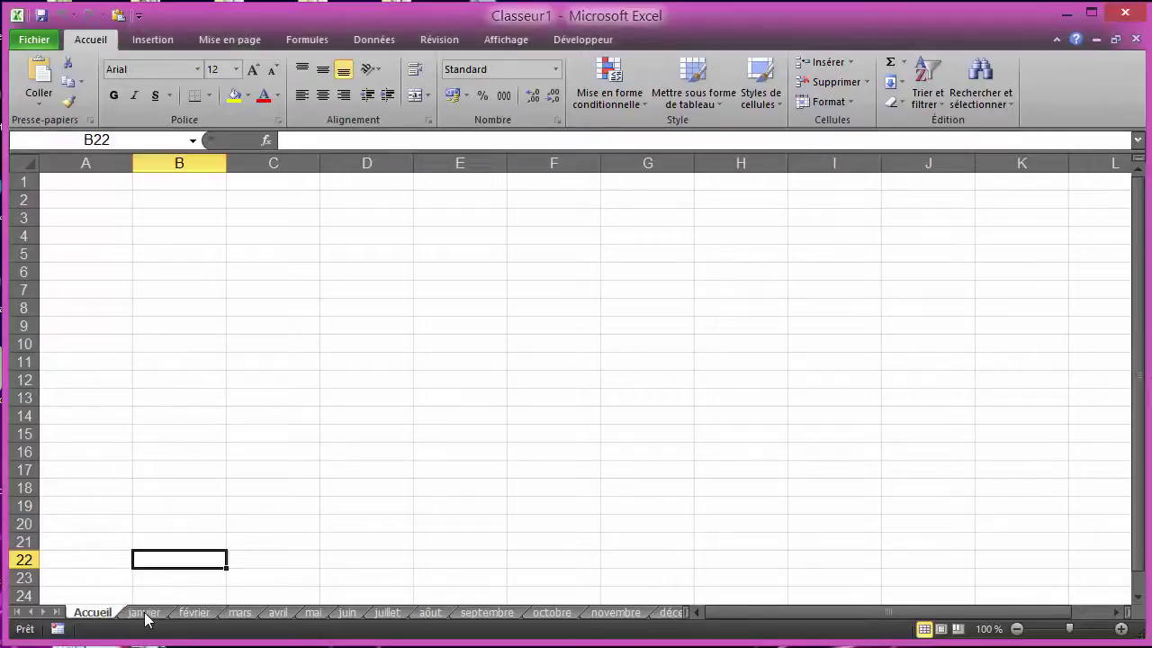
click(194, 612)
click(237, 619)
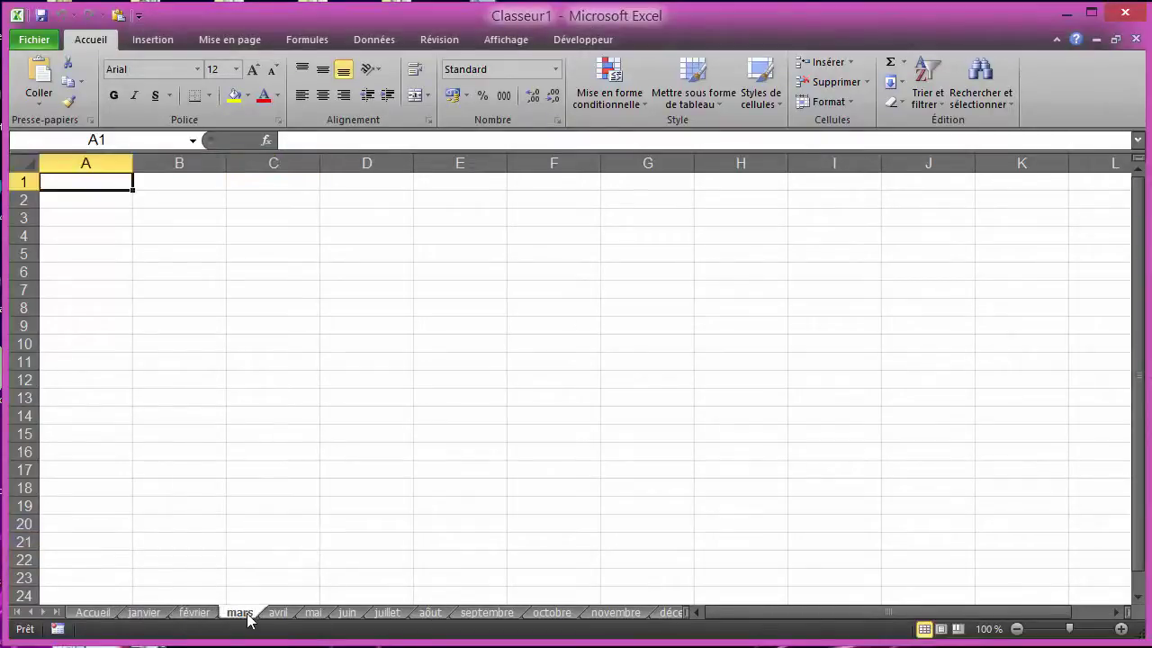
click(93, 613)
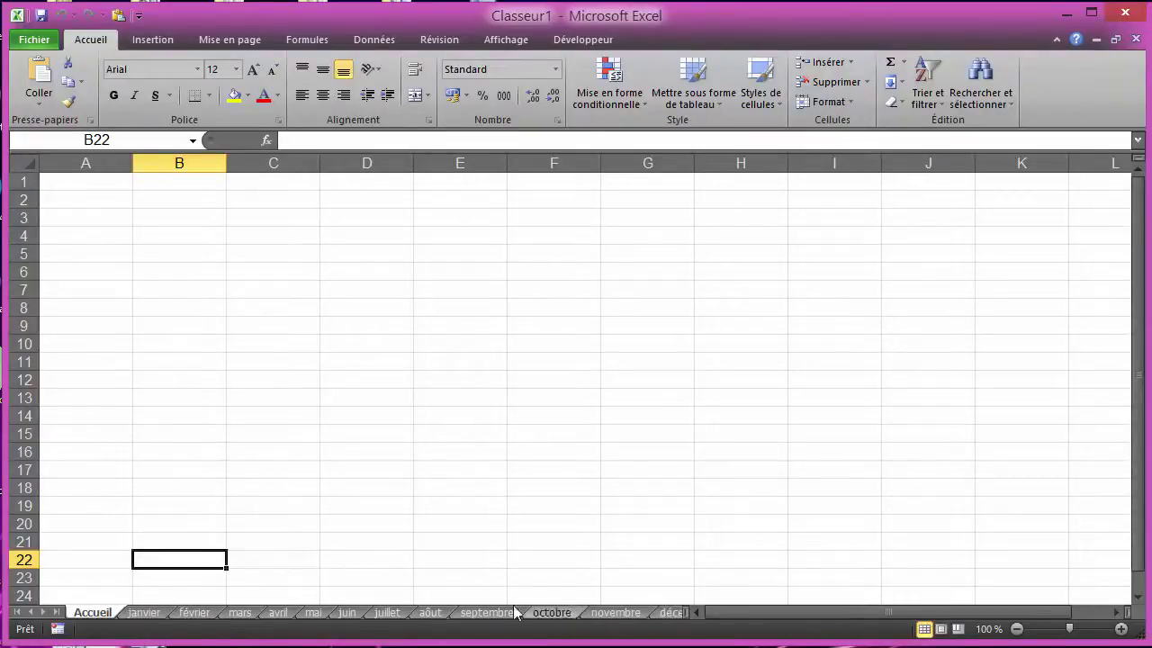
click(147, 616)
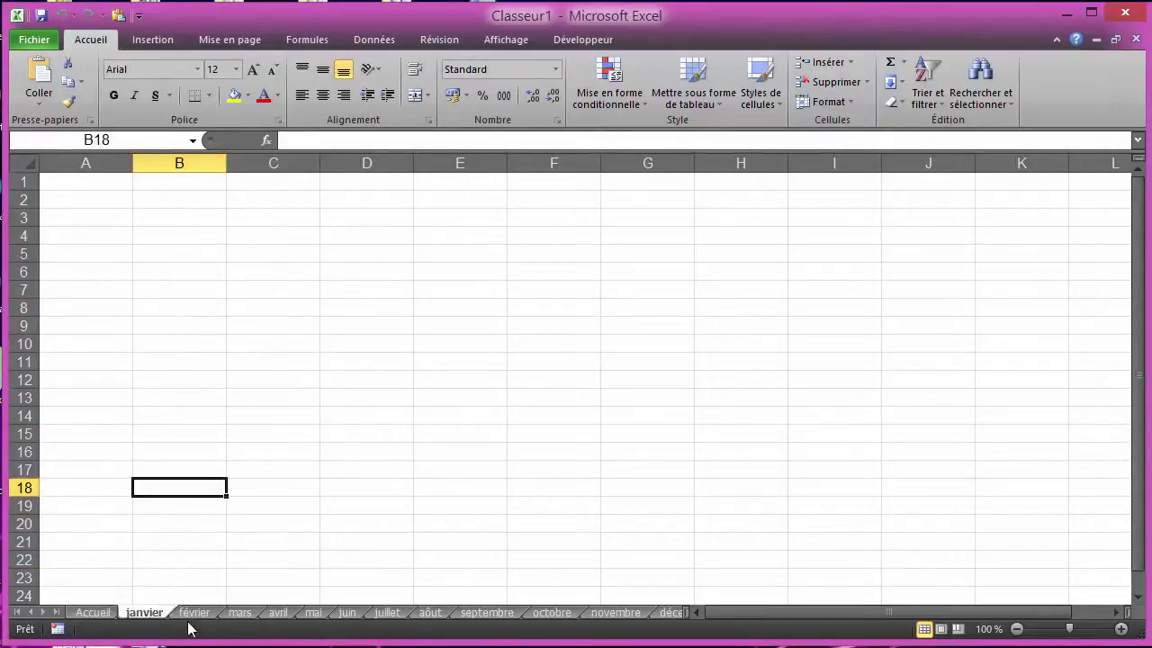
click(192, 616)
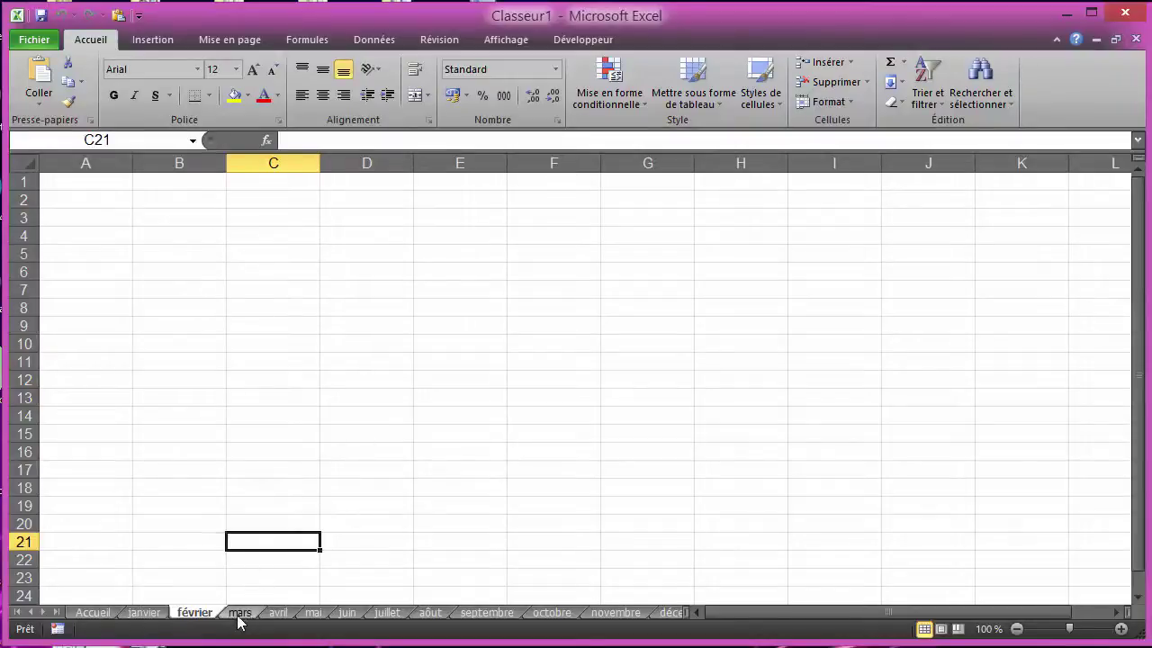
click(155, 617)
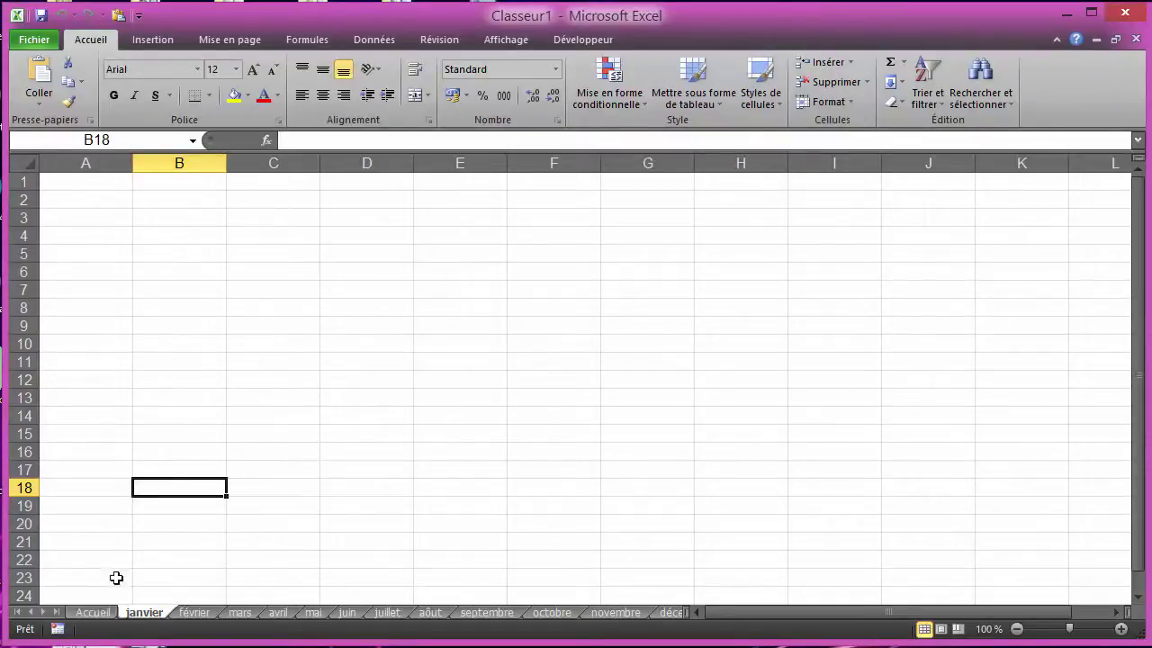
click(92, 612)
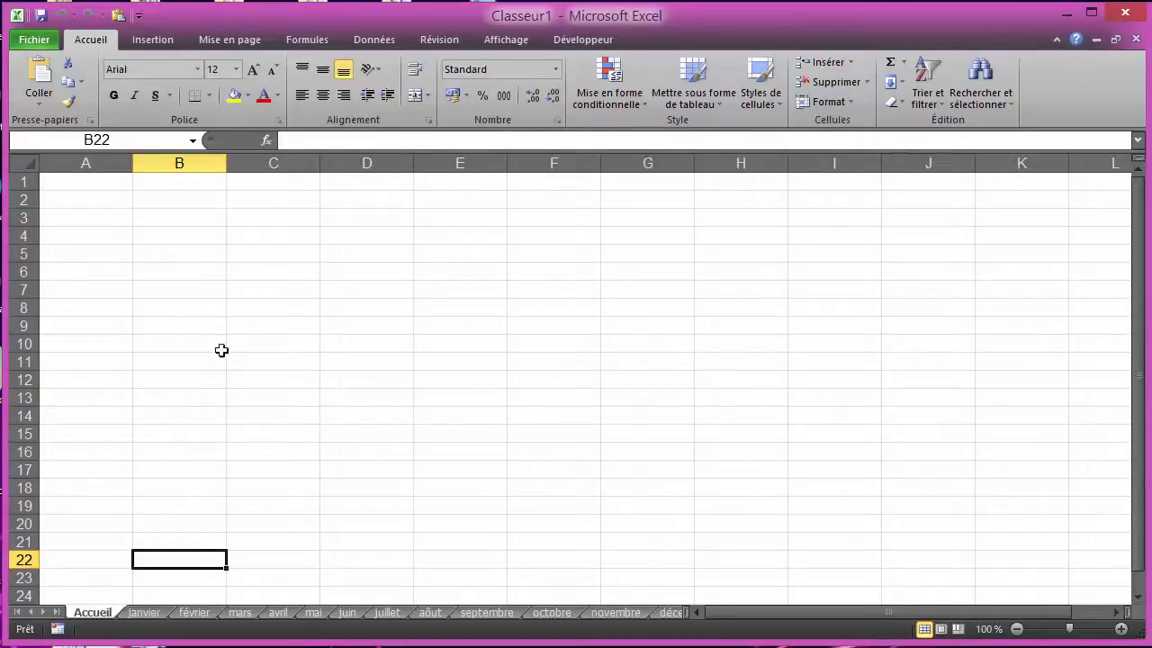
Fill all cells of the Accueil worksheet with the lightest blue theme color.
click(27, 165)
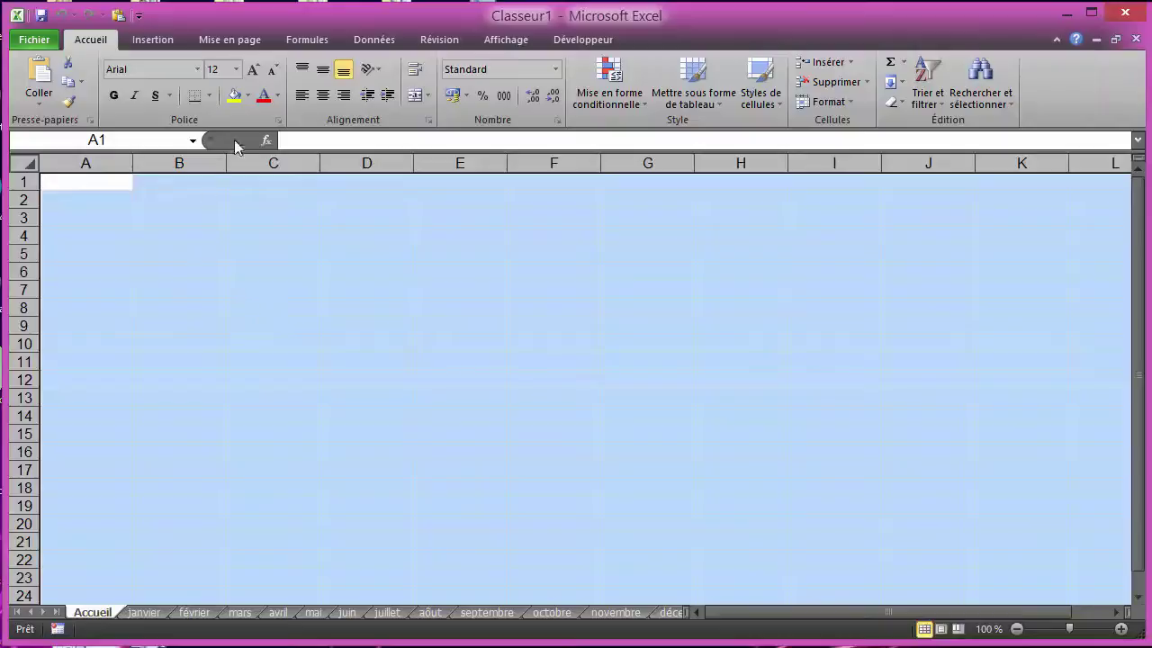
click(249, 95)
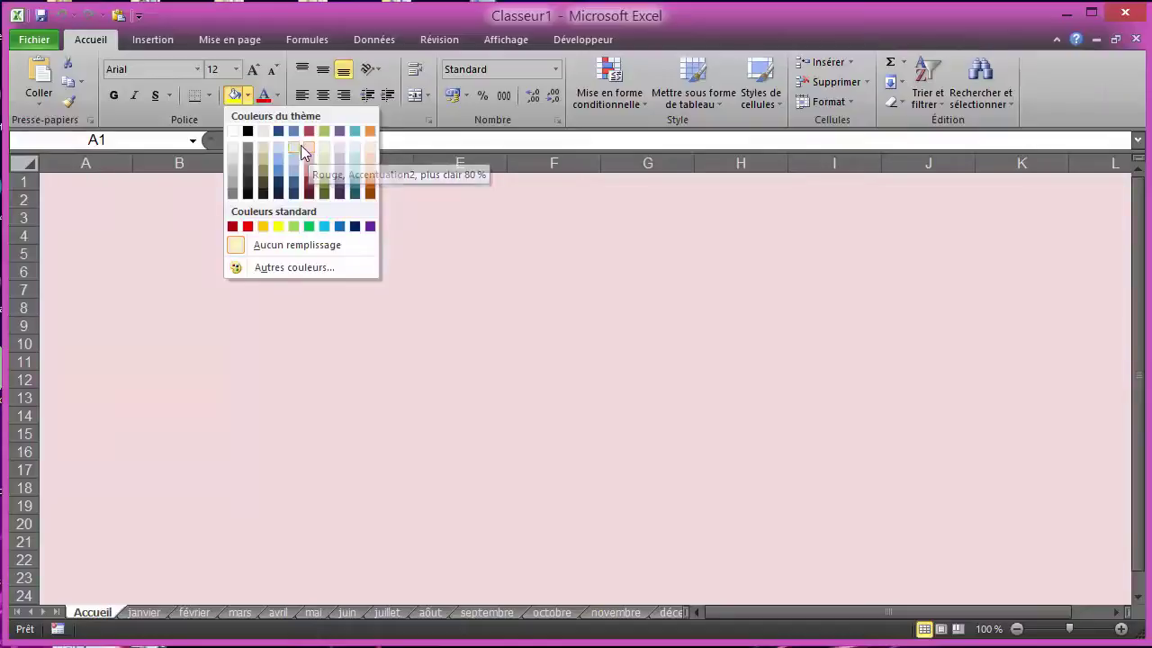
click(295, 146)
click(306, 300)
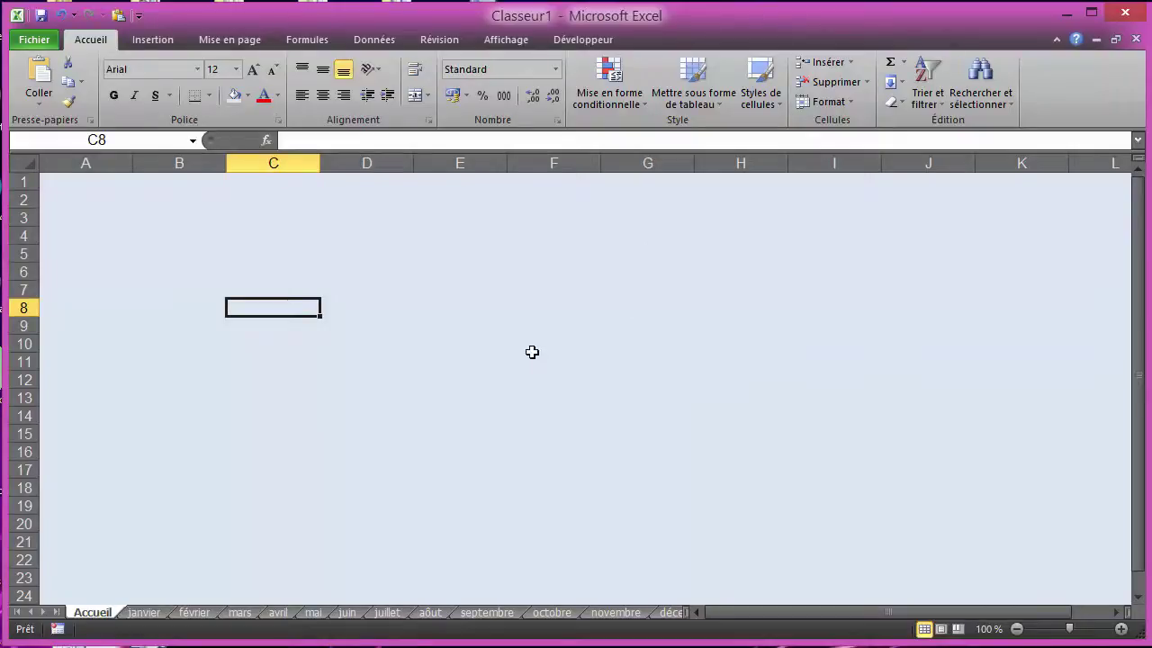
Remove the background fill from cell E8 only.
click(248, 96)
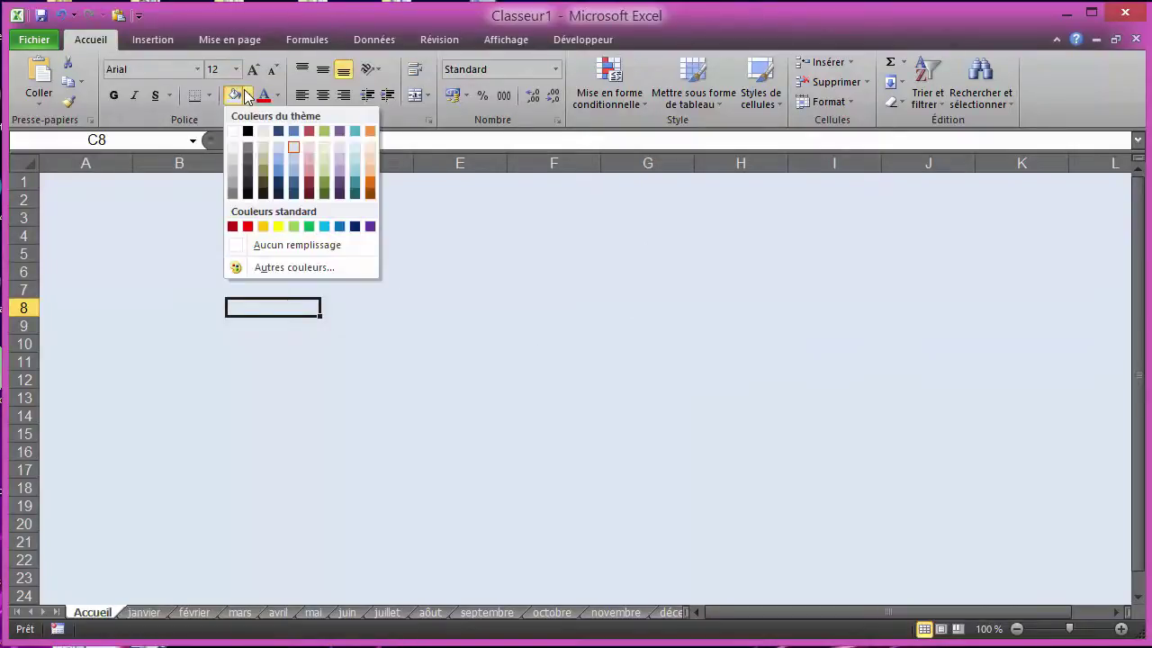
click(243, 334)
click(214, 290)
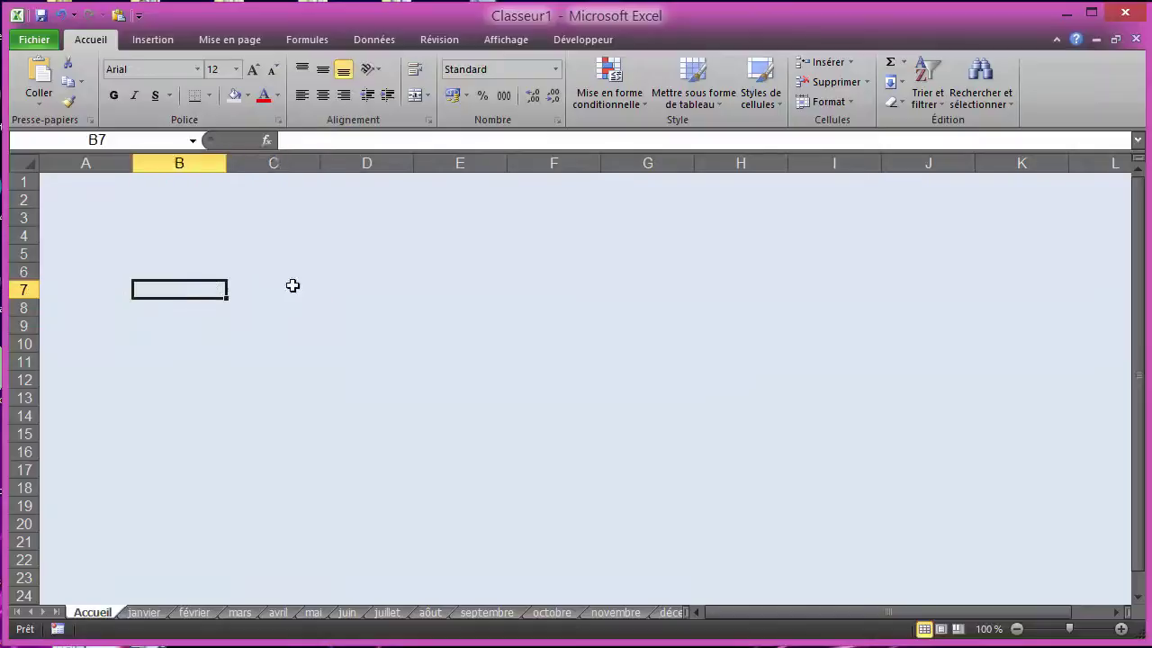
click(298, 284)
click(430, 313)
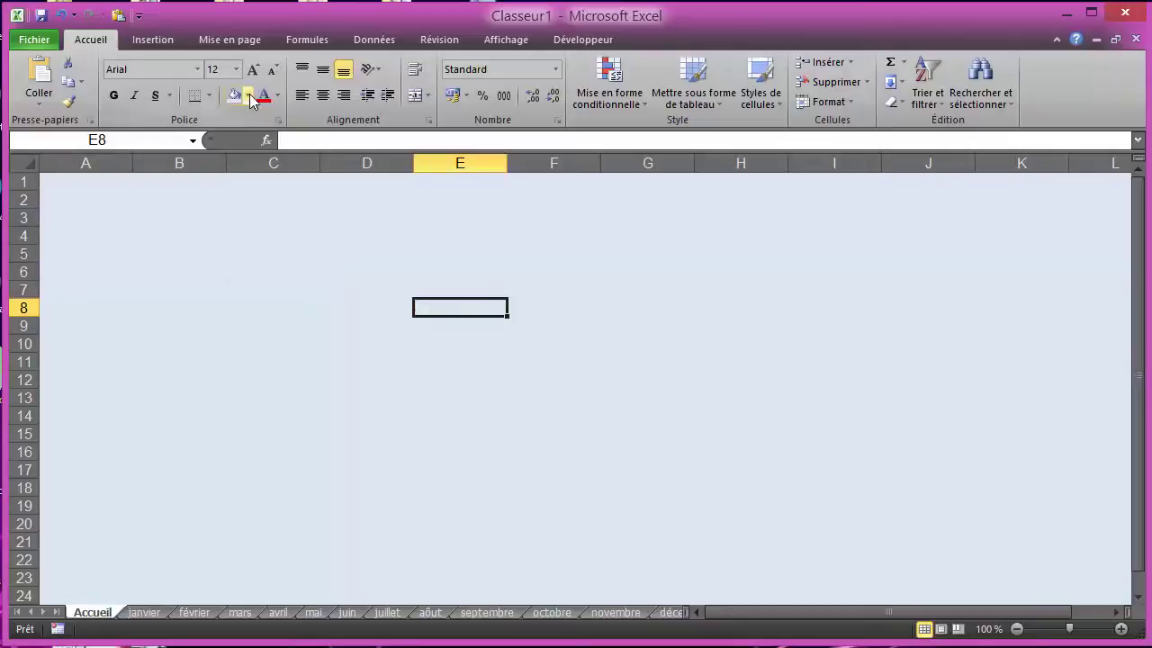
click(247, 94)
click(279, 252)
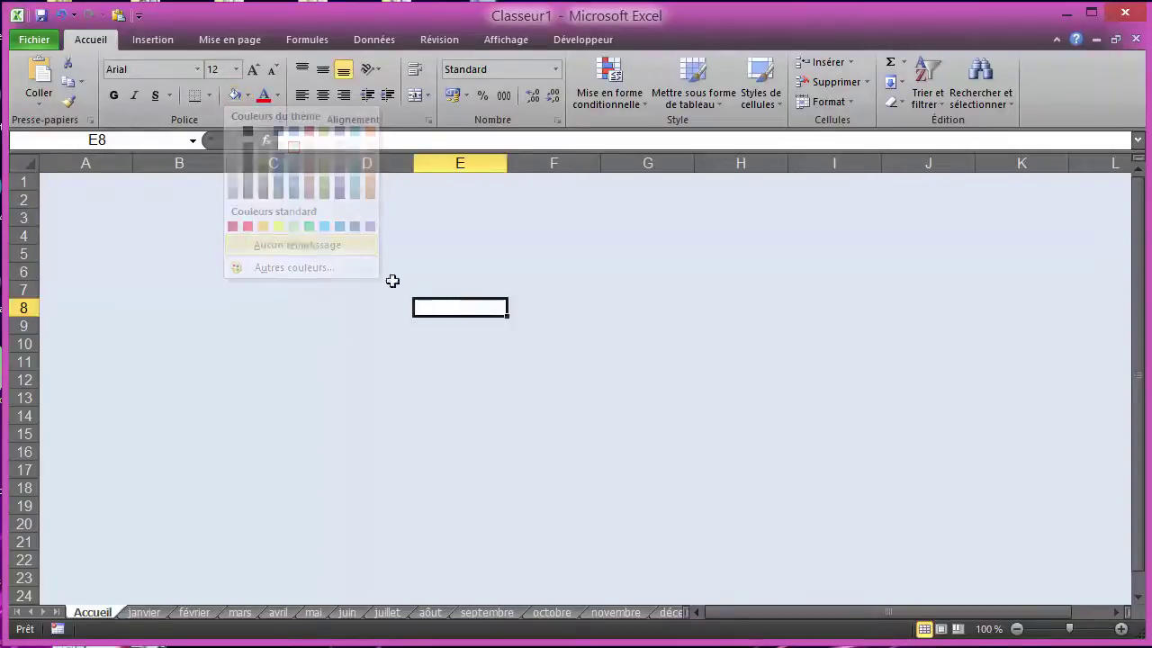
Remove the background fill from all cells of the Accueil worksheet.
click(26, 164)
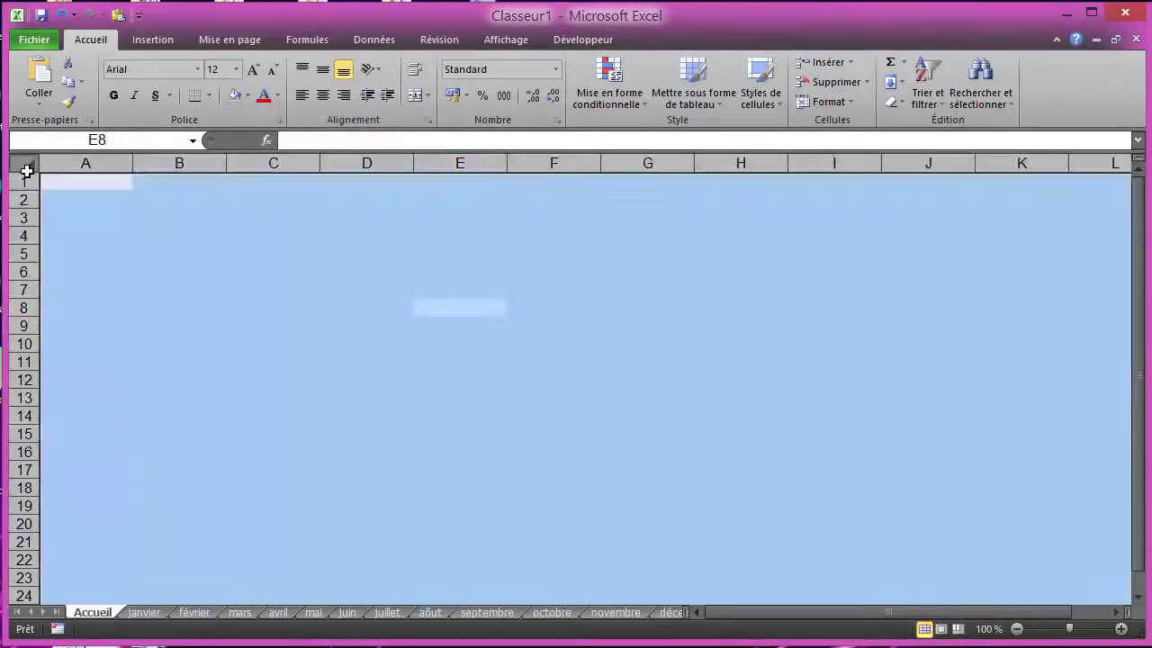
click(233, 95)
click(234, 236)
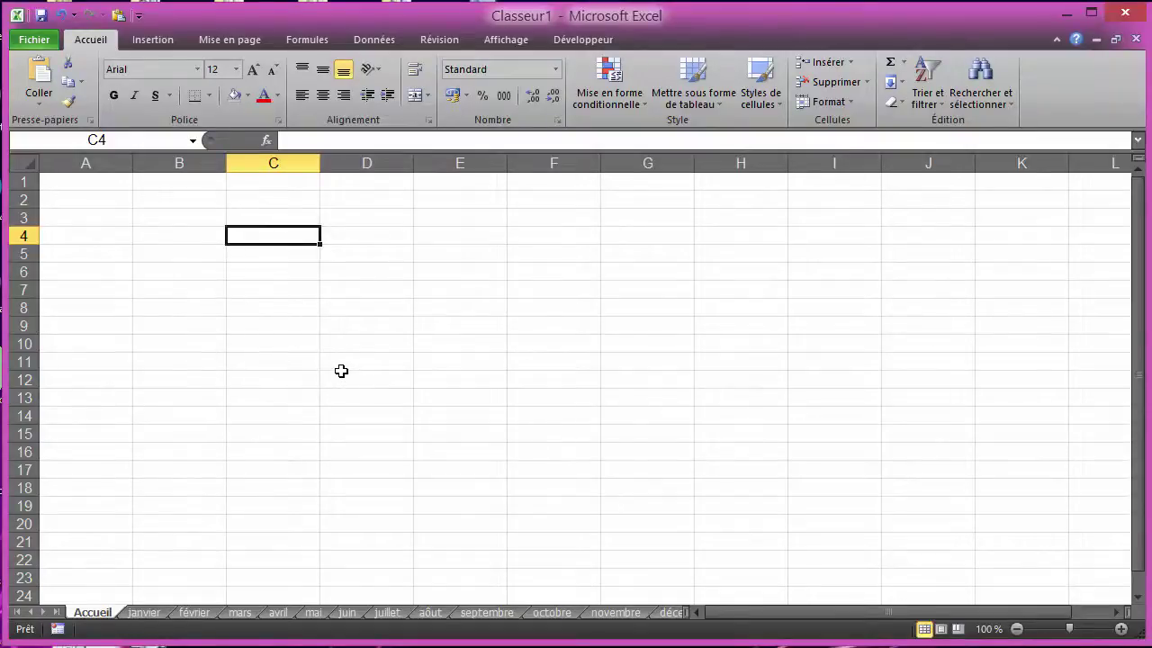
Show the form and ActiveX controls that can be inserted in the worksheet.
click(583, 43)
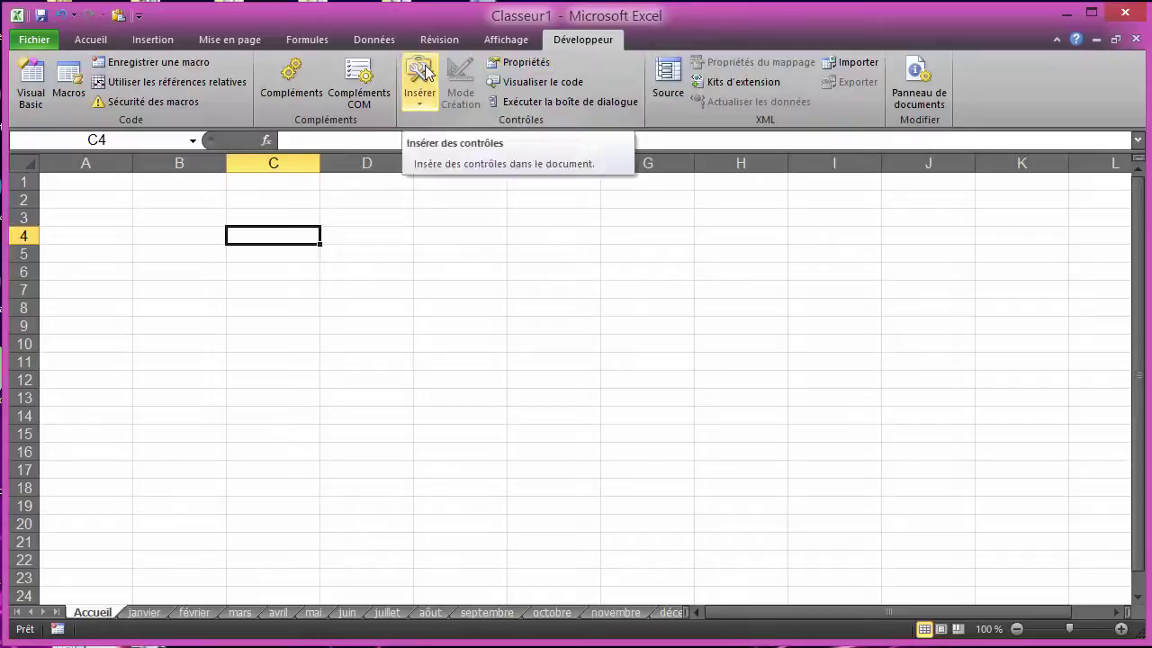
click(419, 99)
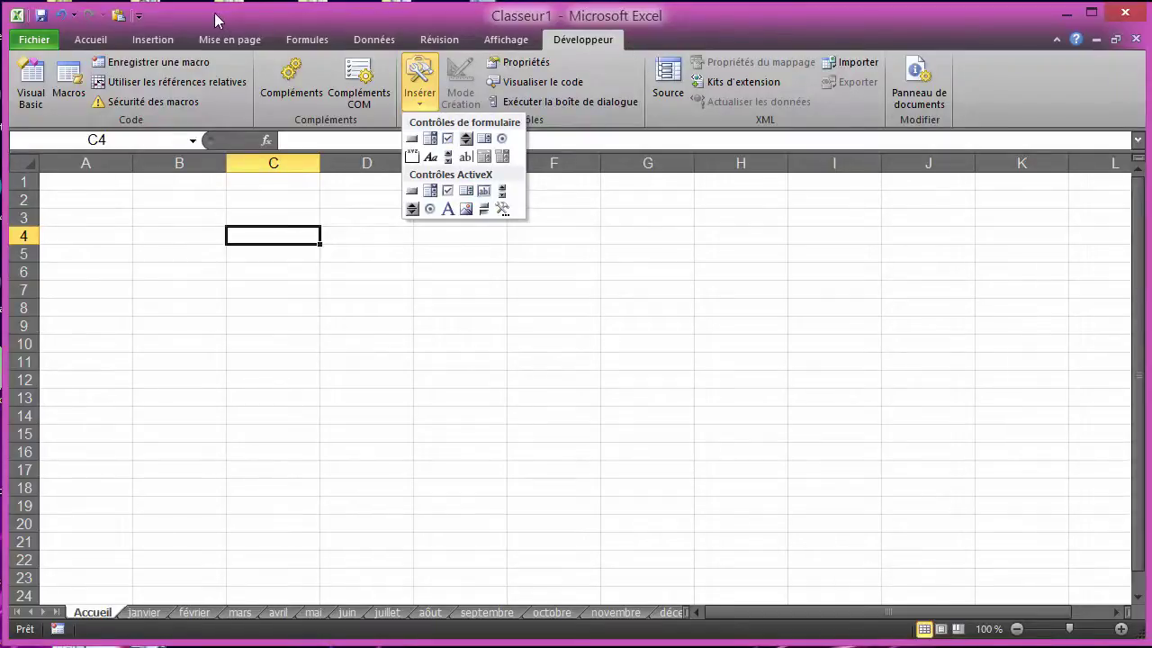
Draw a rounded rectangle about 2.67 cm wide and 1.01 cm high over cells B2:B3 of the Accueil worksheet.
click(160, 40)
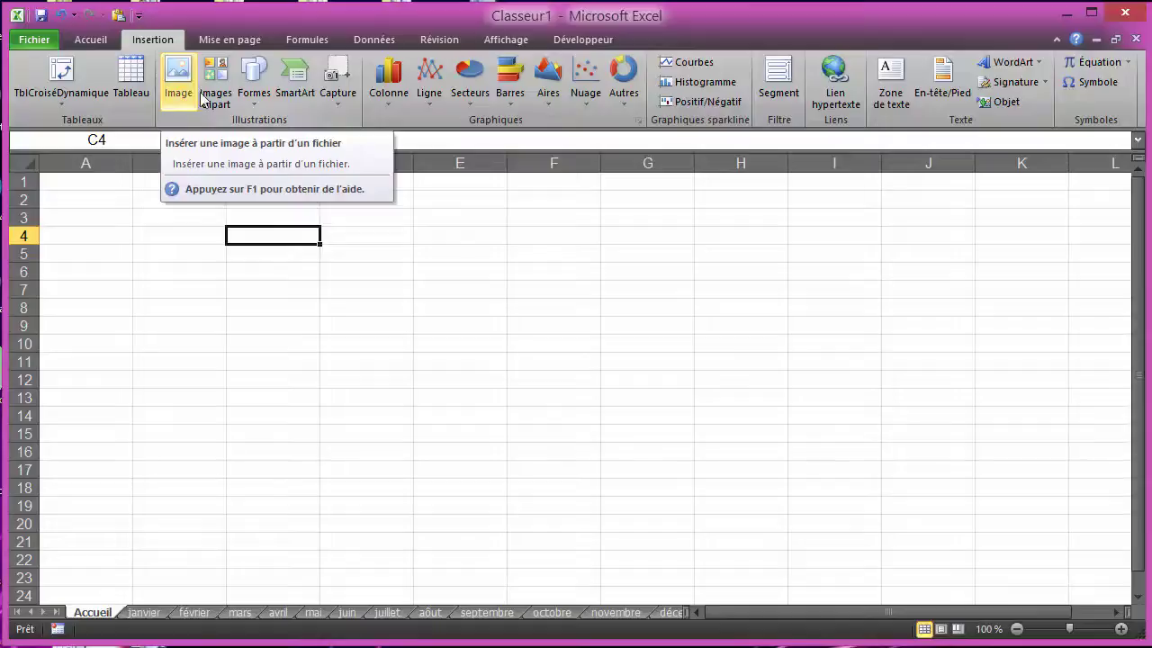
click(254, 106)
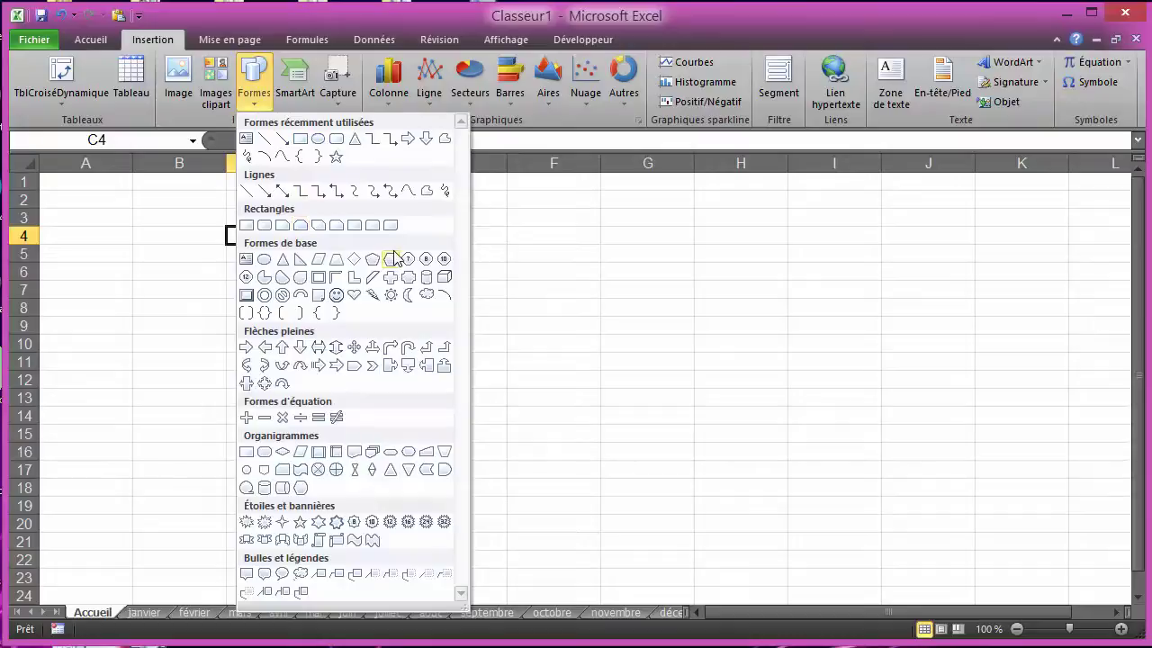
click(334, 139)
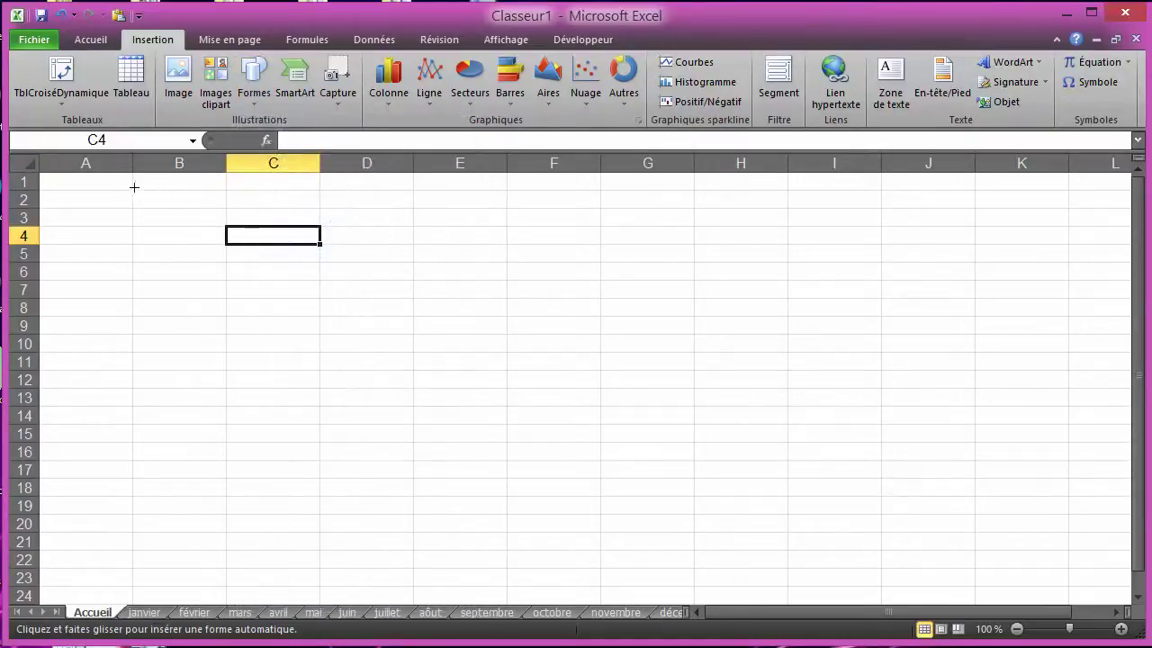
mouse_move(133, 190)
mouse_down()
mouse_move(228, 210)
mouse_move(226, 225)
mouse_up()
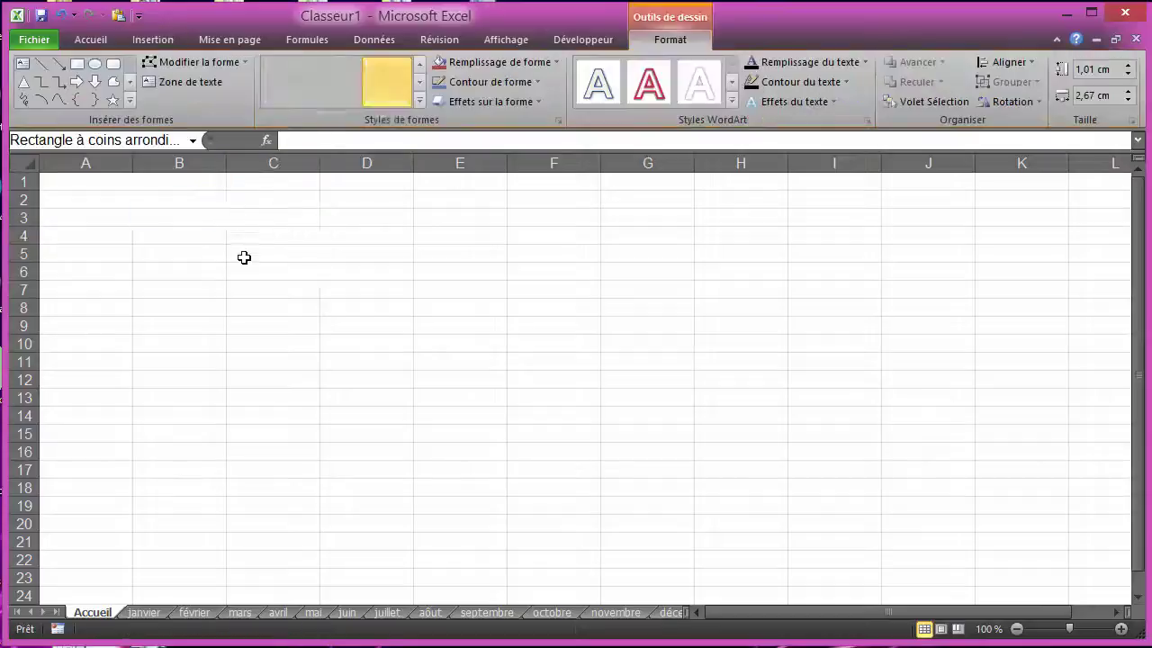
Apply the glossy turquoise preset shape style to the rounded rectangle and deselect it.
click(418, 100)
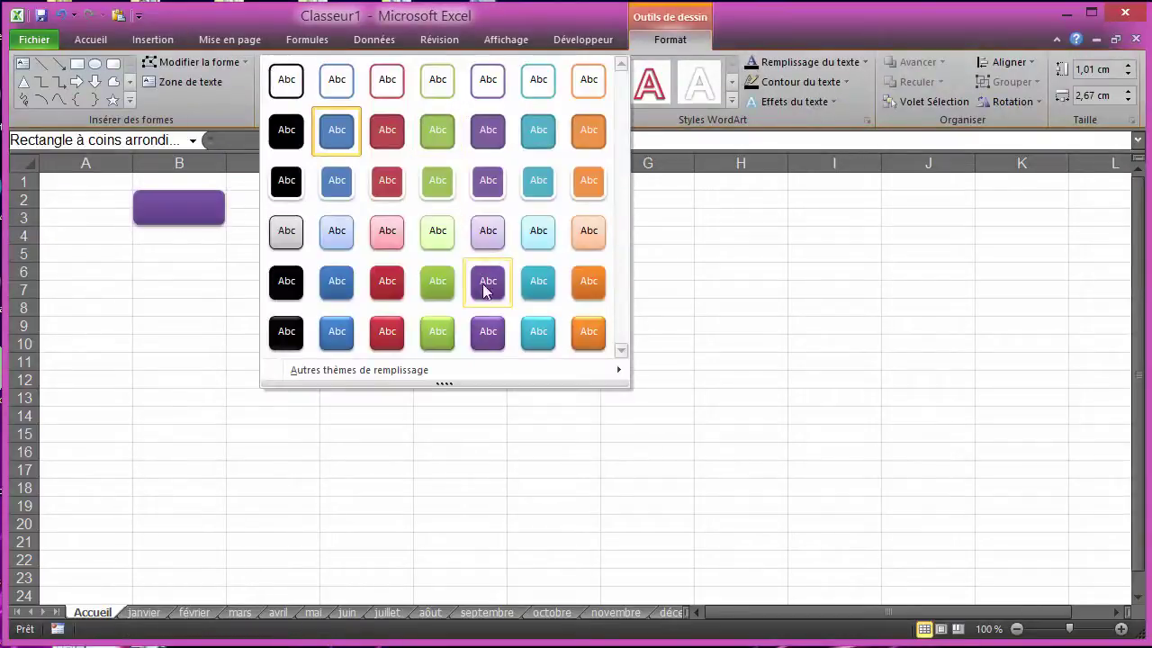
click(536, 331)
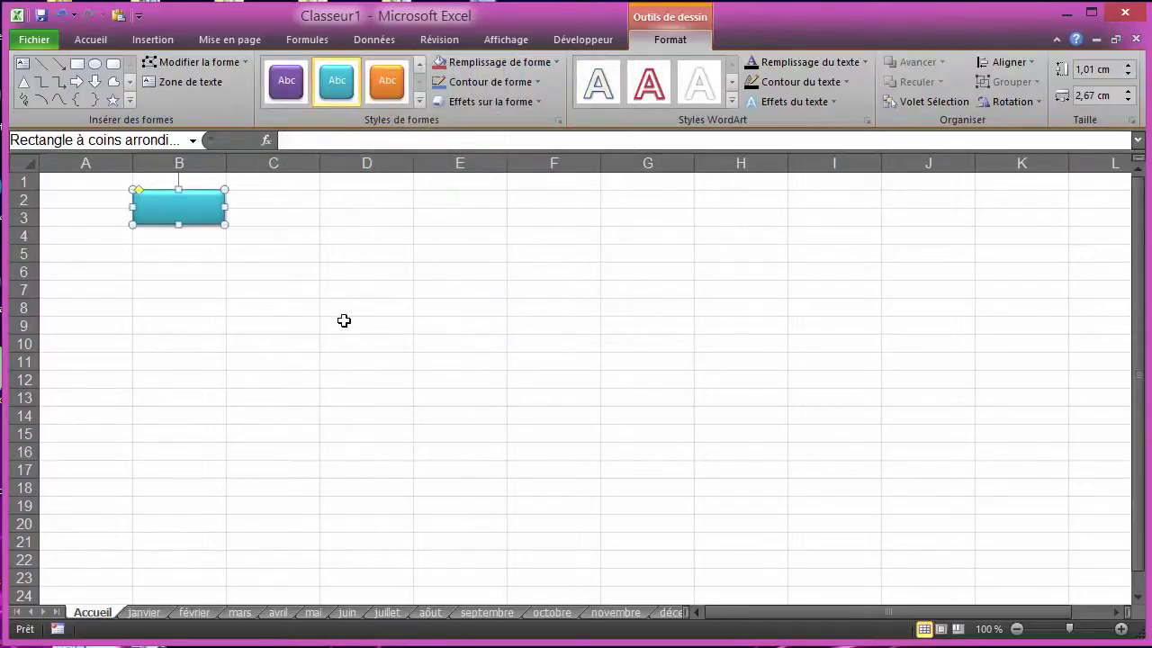
click(220, 313)
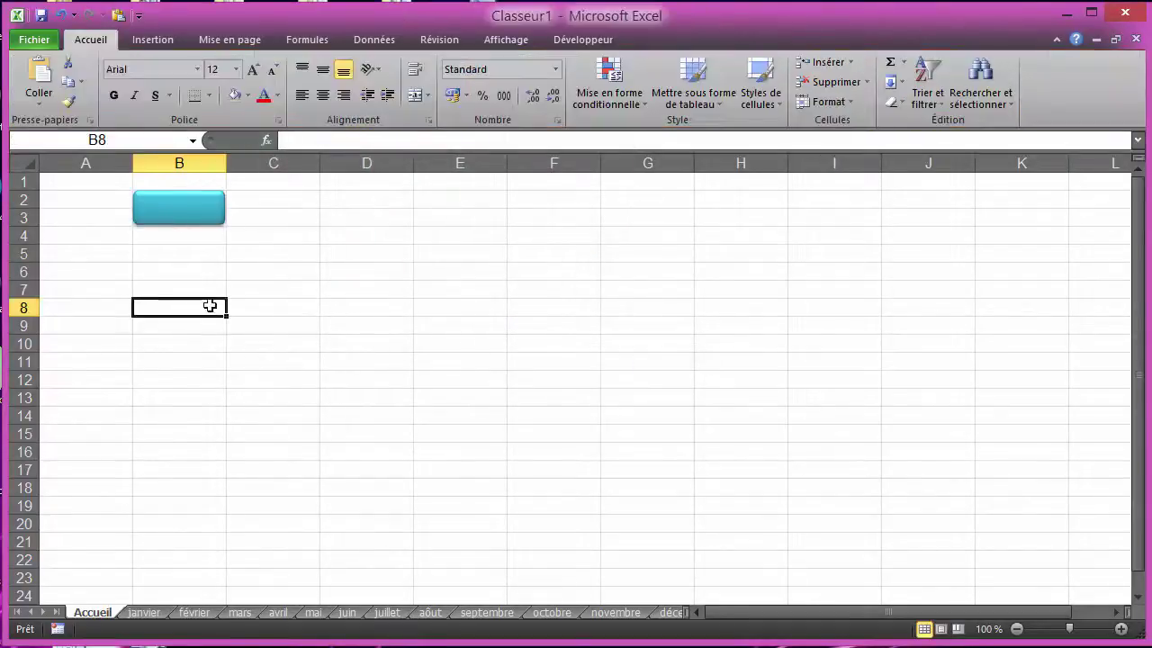
Label the turquoise rounded rectangle "aller janvier" and extend its height down to the end of row 4.
click(180, 206)
right_click(183, 206)
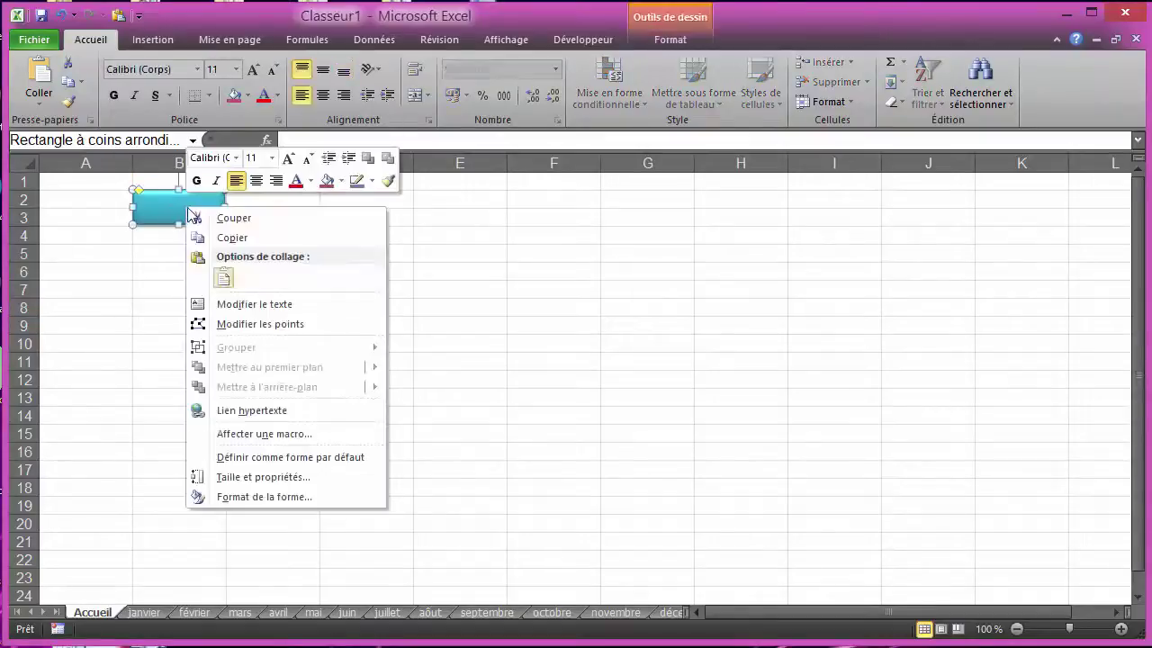
click(201, 303)
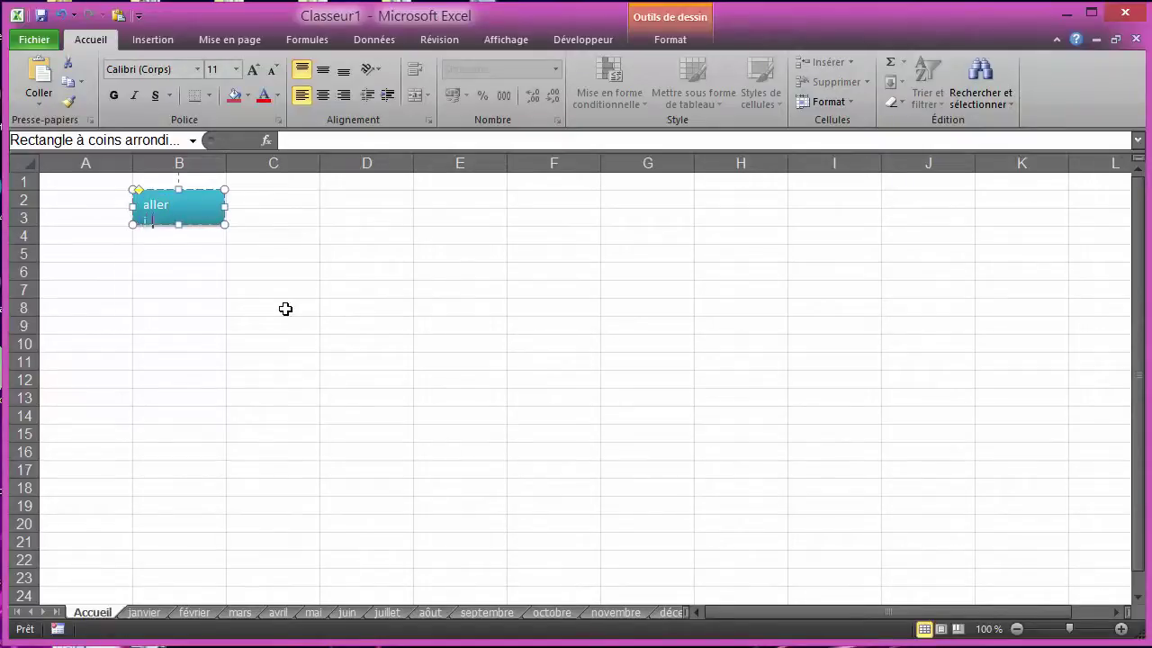
text(anvier)
click(183, 259)
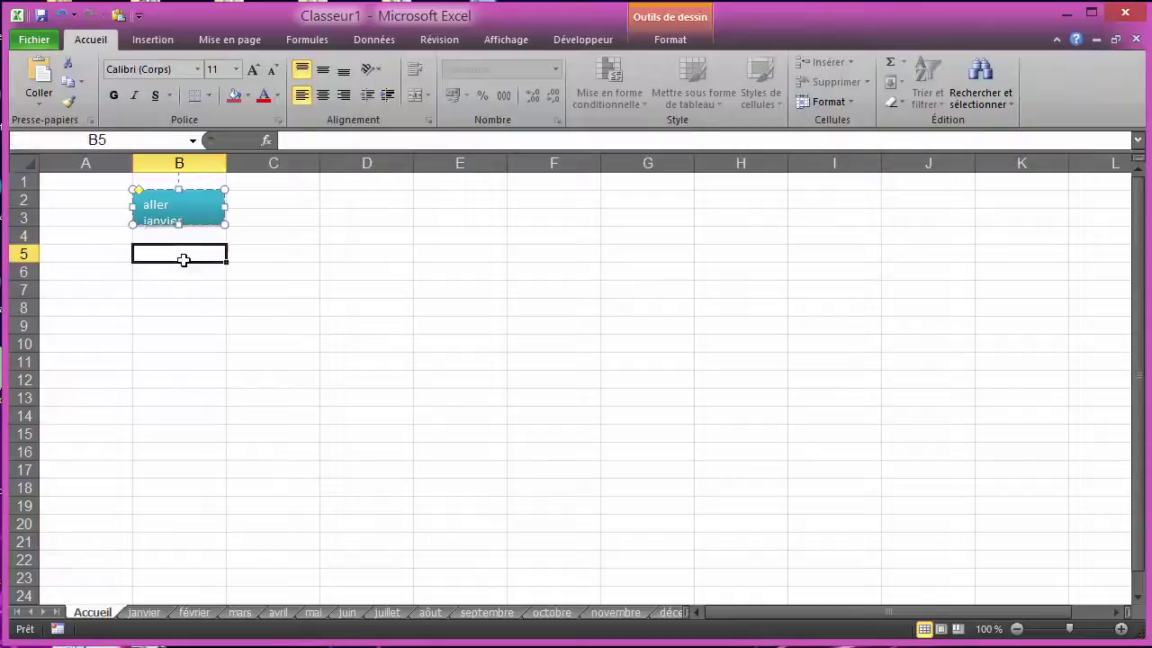
click(177, 216)
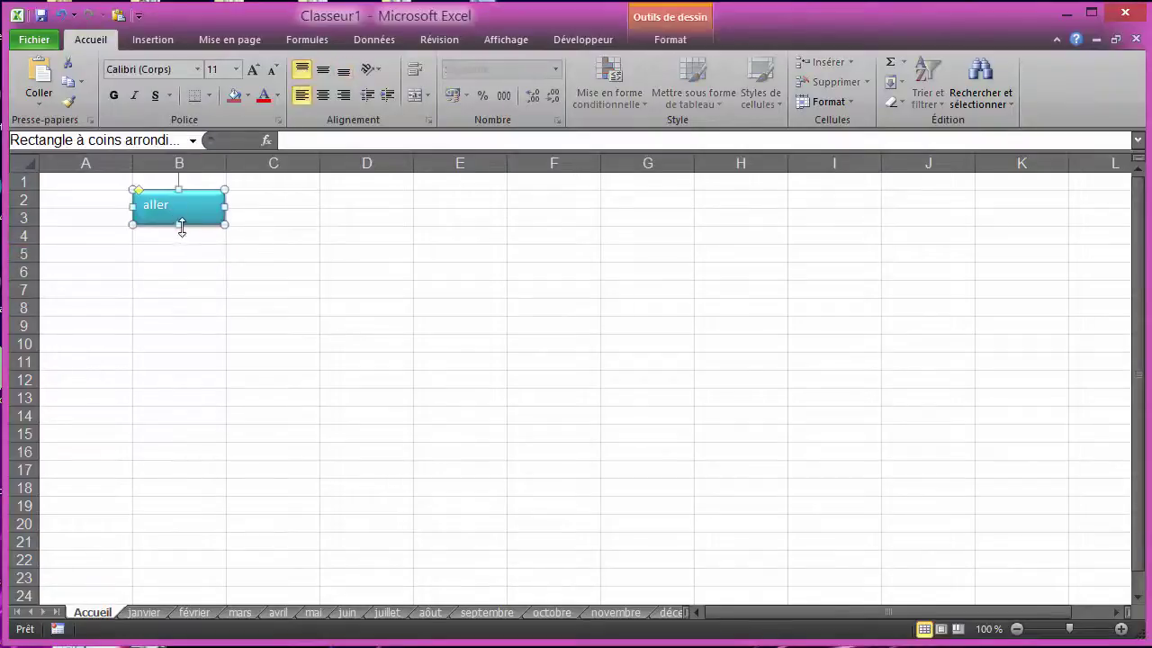
drag(178, 225, 181, 244)
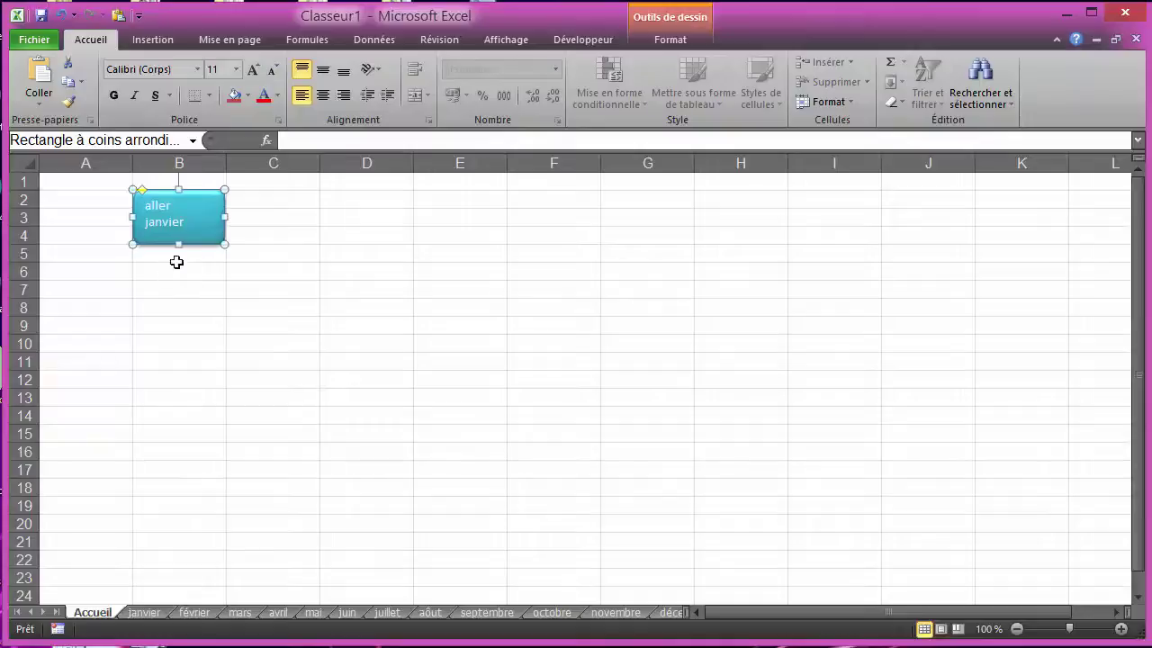
Centre the "aller janvier" text vertically and horizontally in its shape, make it bold, and deselect the shape.
click(323, 73)
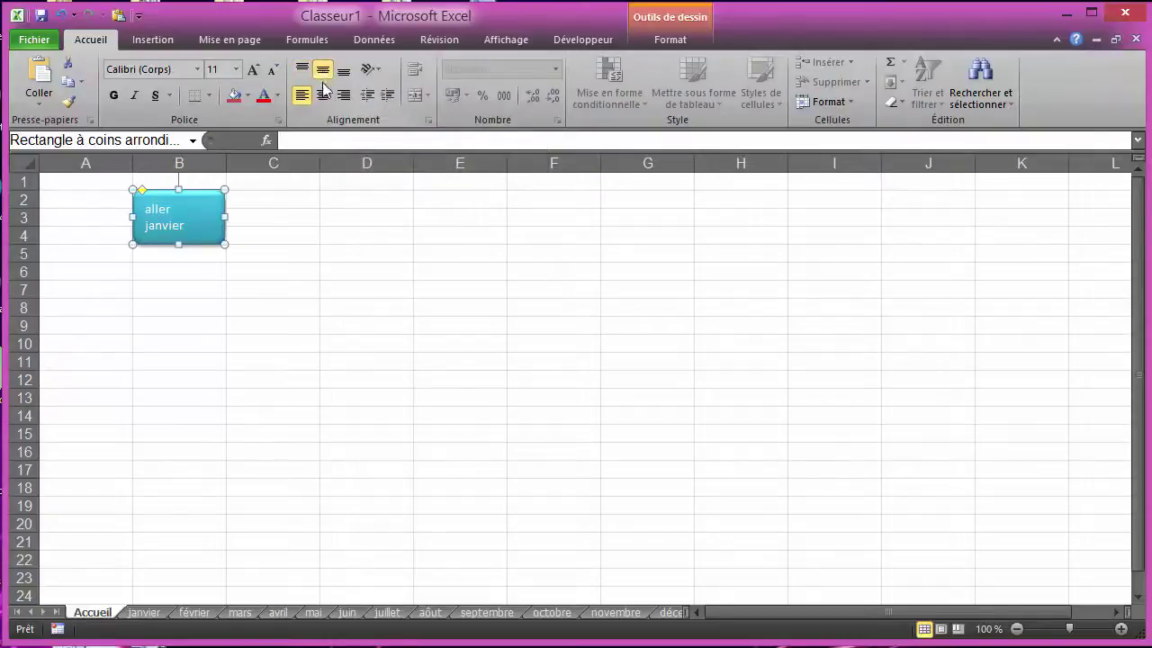
click(322, 95)
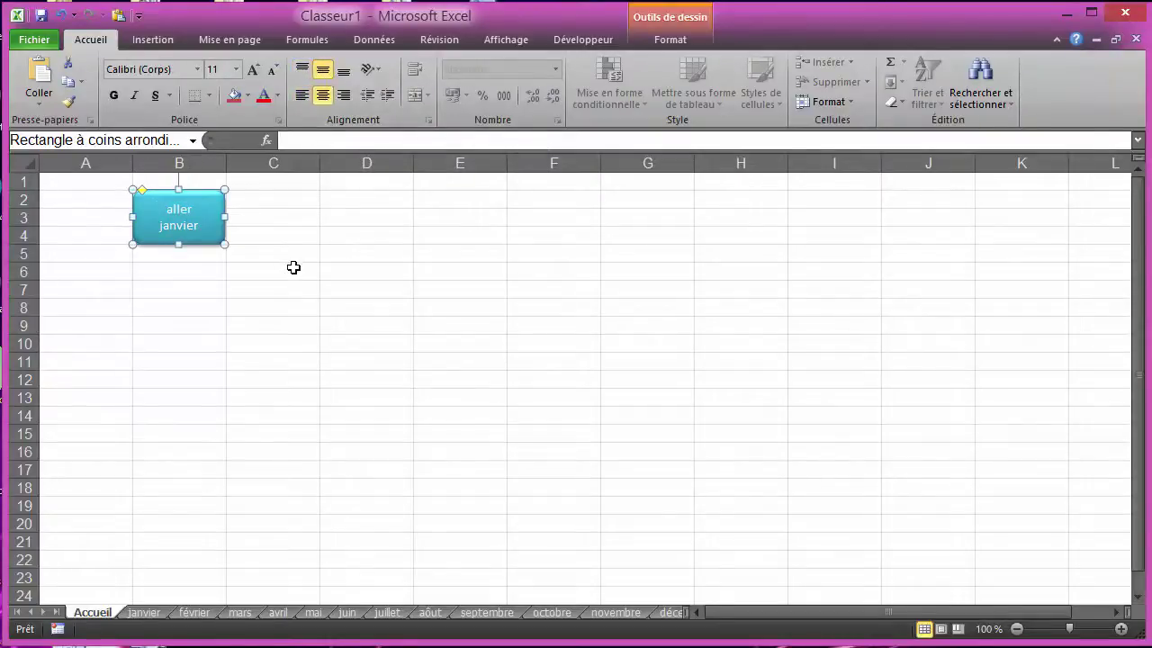
click(113, 98)
click(175, 311)
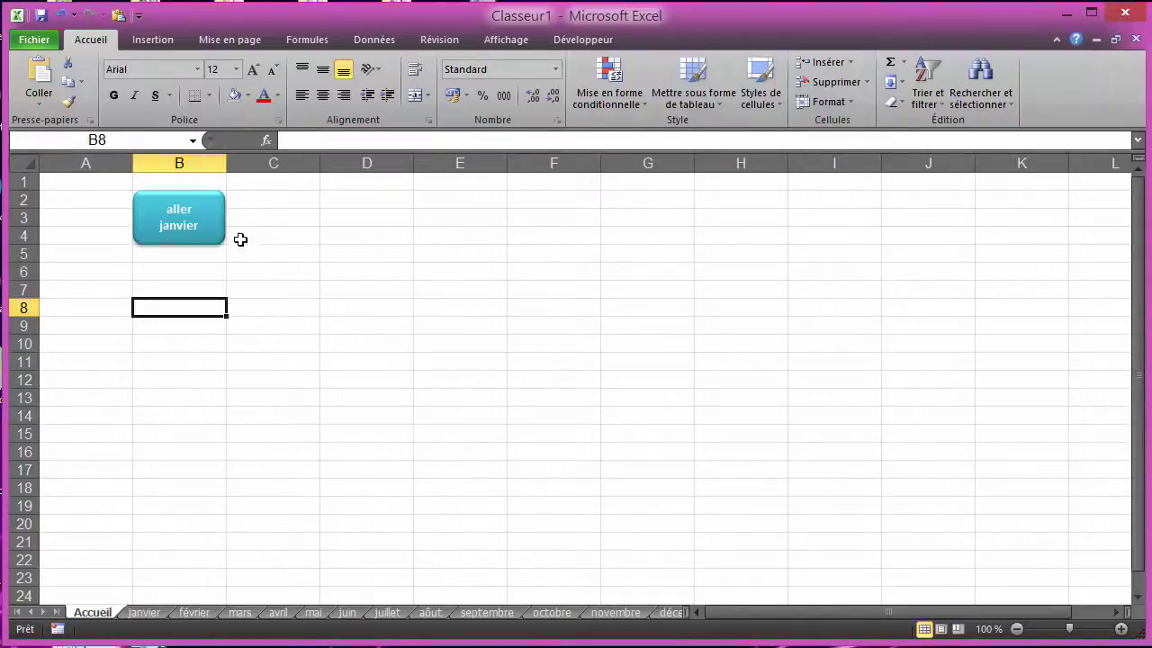
Copy the "aller janvier" button and place the duplicate over cells D2:D4.
click(203, 205)
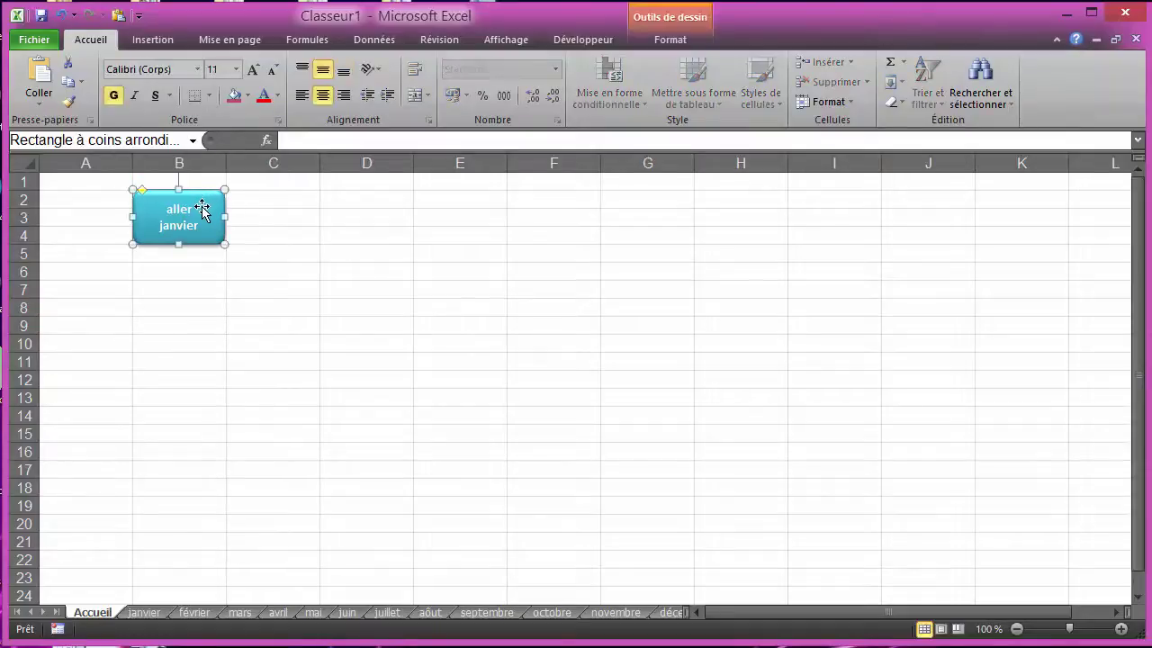
right_click(202, 206)
click(252, 240)
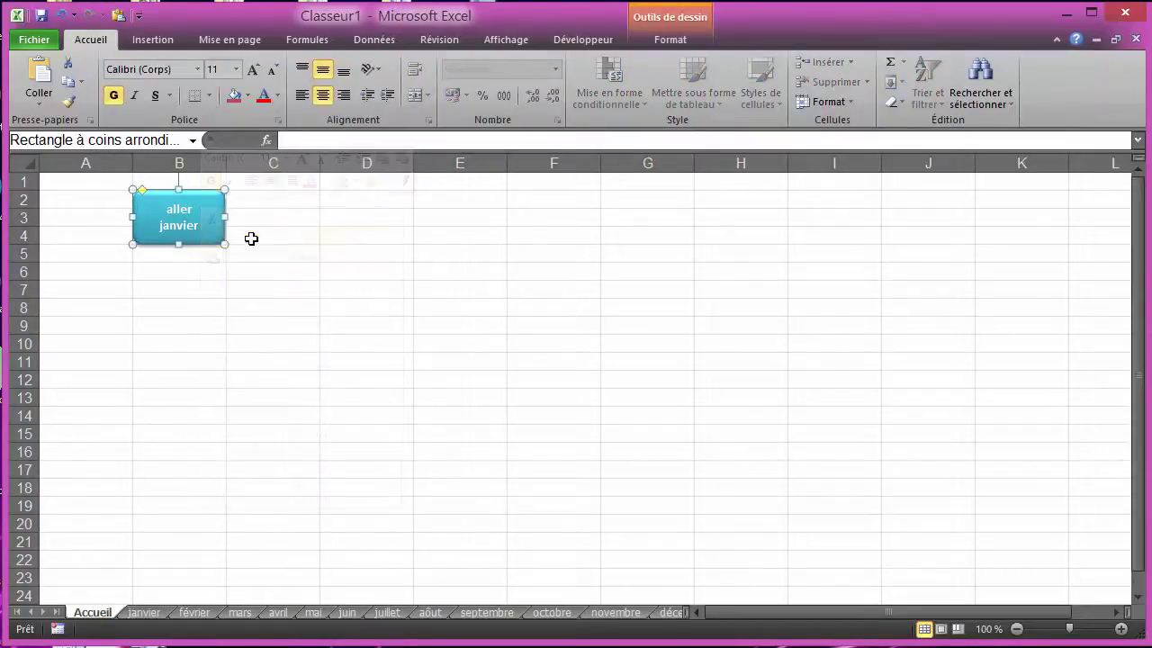
click(298, 249)
right_click(298, 249)
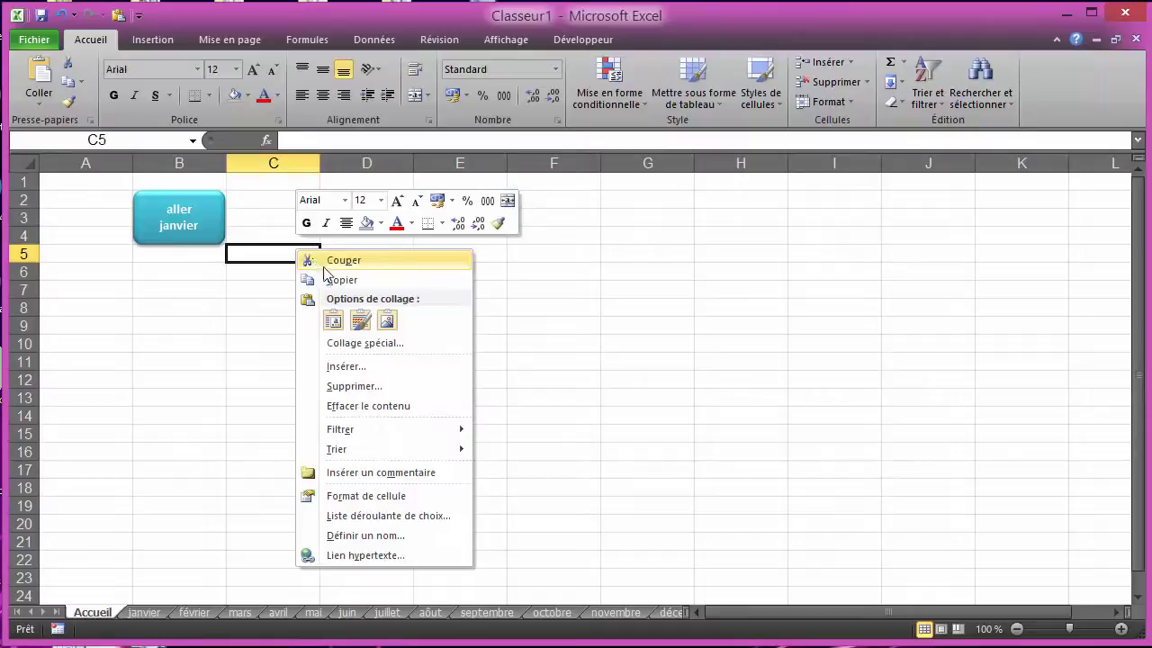
click(336, 319)
drag(297, 260, 391, 208)
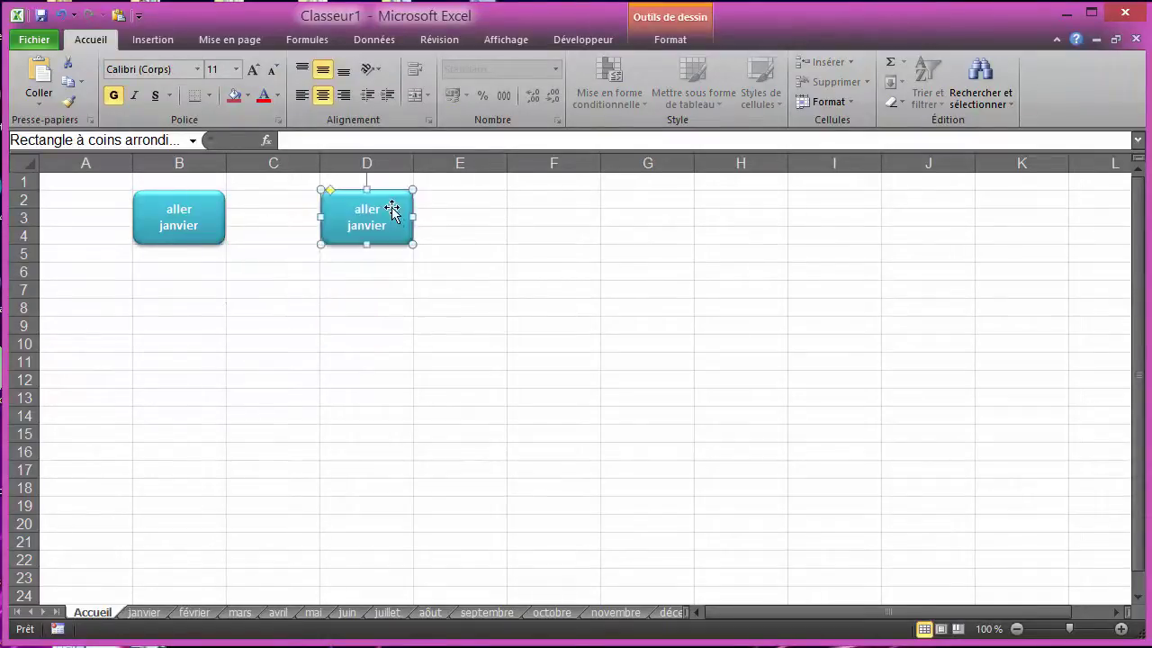
Paste two more copies of the button and place them over F2:F4 and H2:H4 to complete the first row.
right_click(449, 246)
click(457, 319)
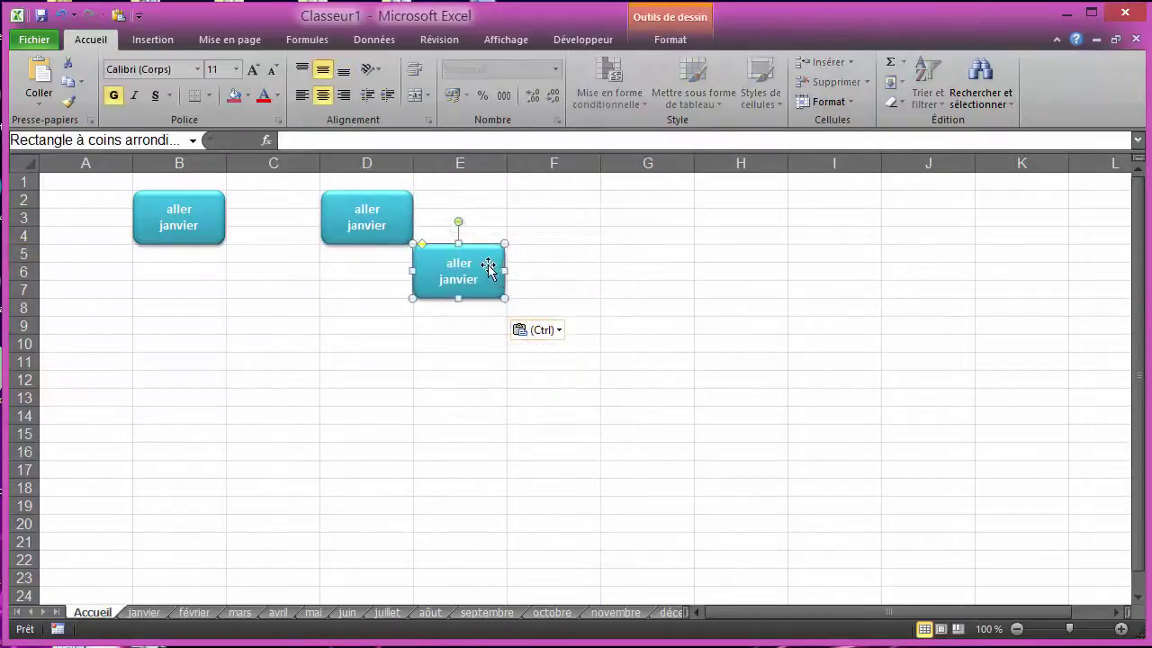
drag(488, 266, 581, 210)
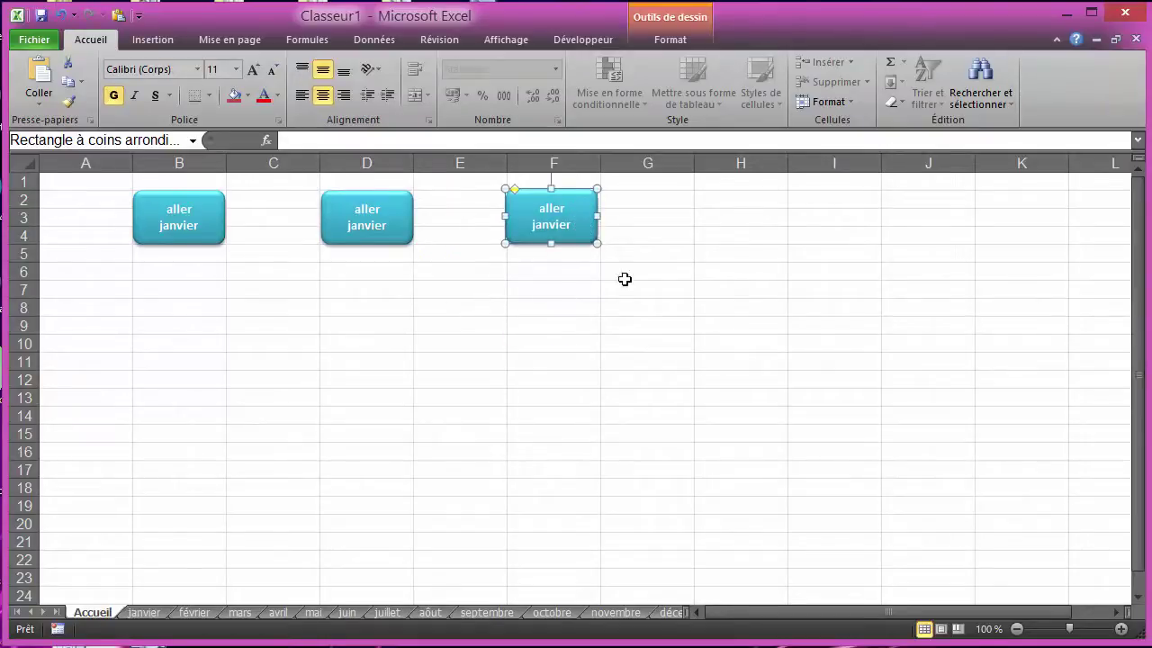
click(718, 199)
right_click(715, 198)
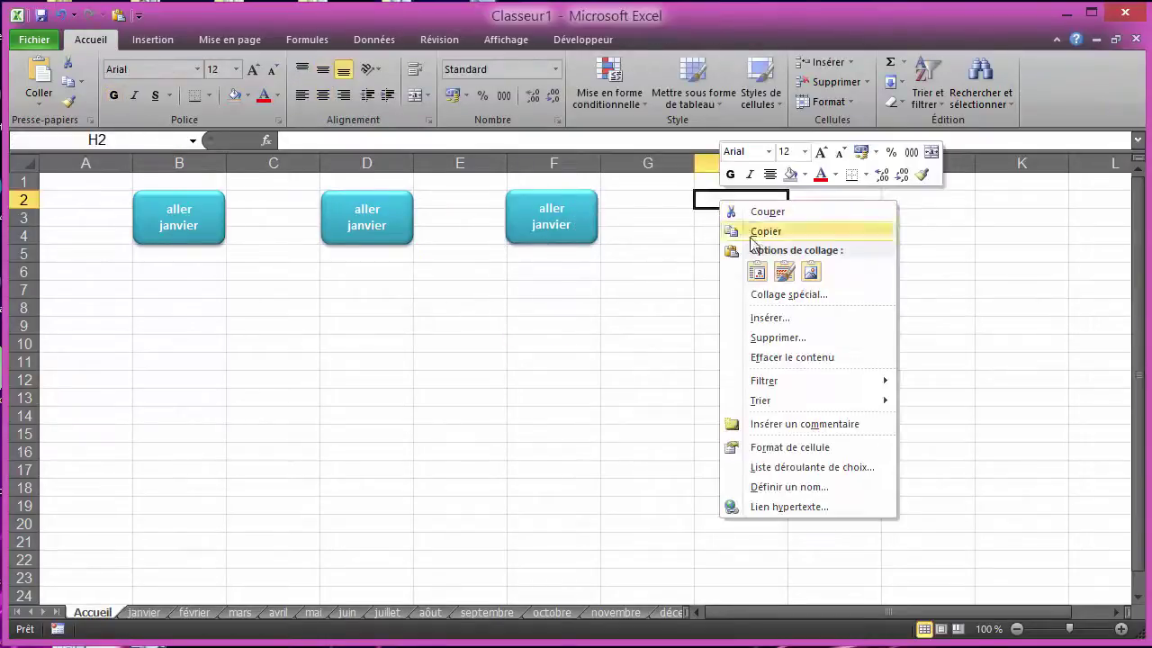
click(754, 268)
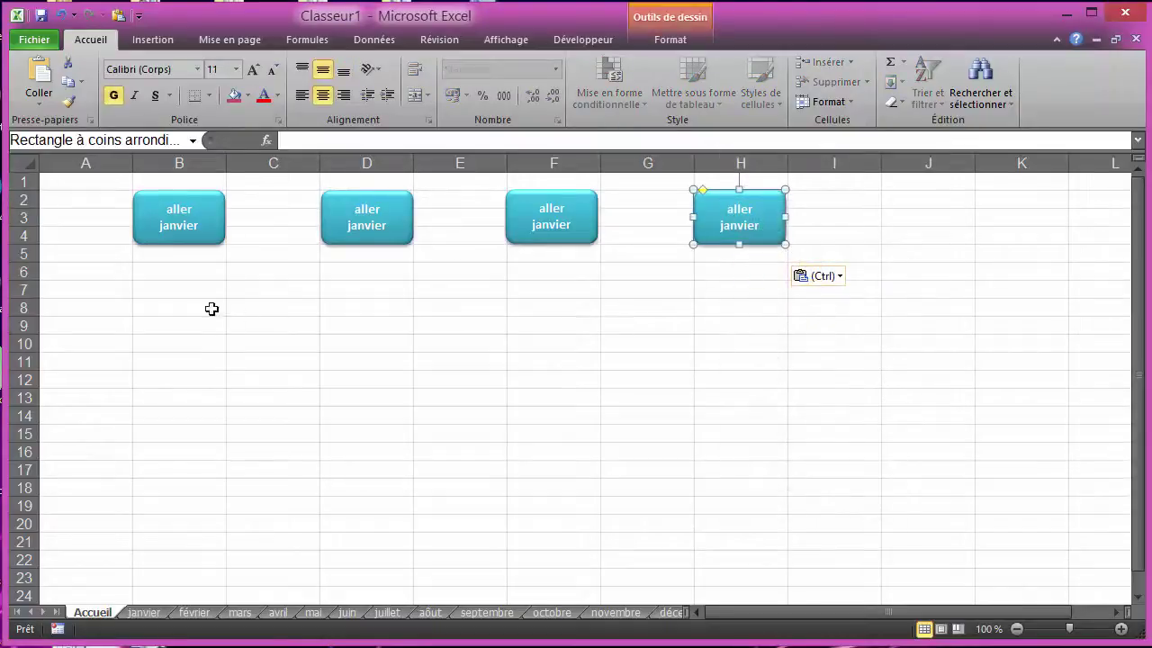
Paste a second row of four button copies starting at cells B7, D7, F7 and H7.
click(156, 287)
right_click(156, 287)
click(195, 357)
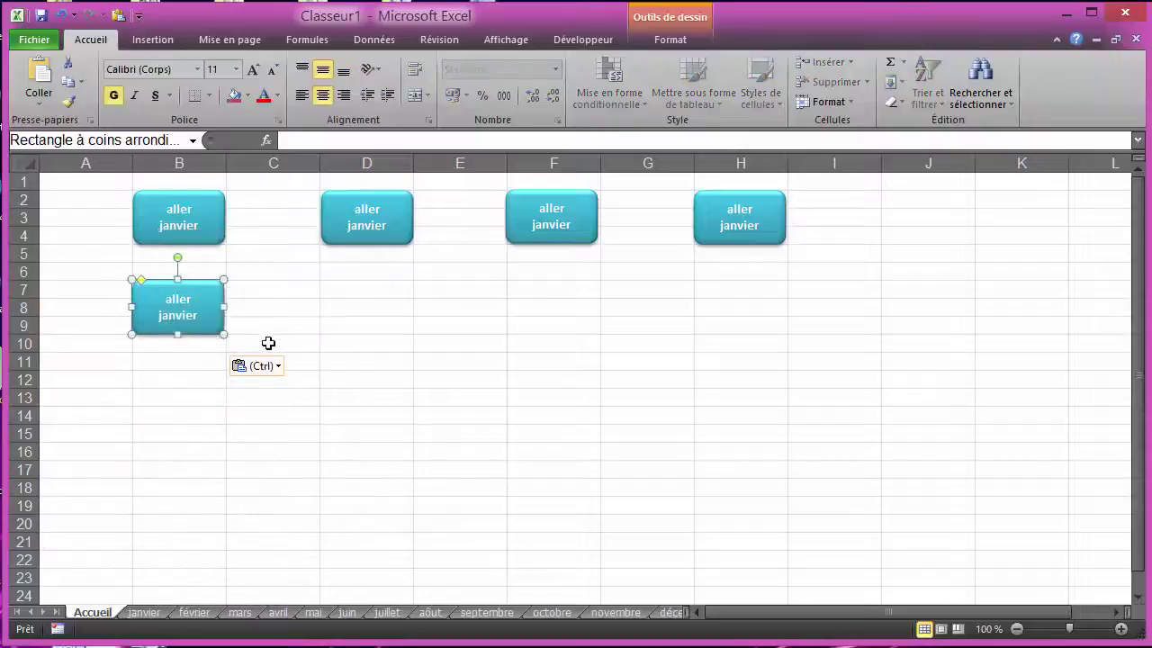
click(357, 288)
right_click(357, 287)
click(386, 364)
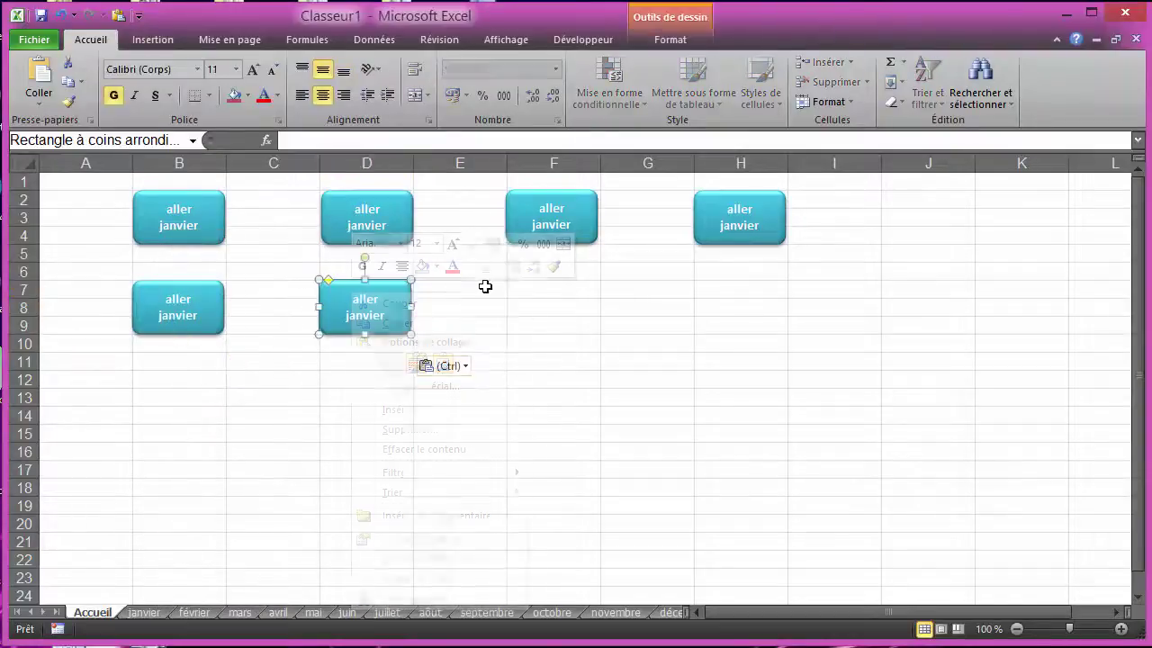
click(544, 289)
right_click(544, 289)
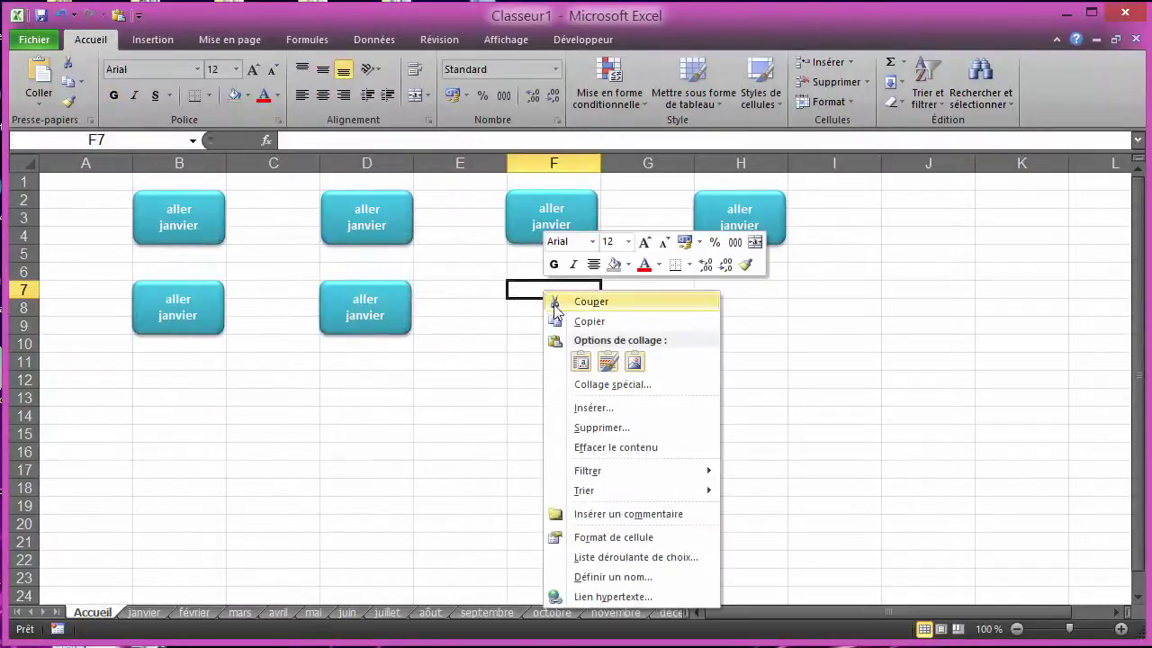
click(581, 363)
click(727, 290)
right_click(727, 290)
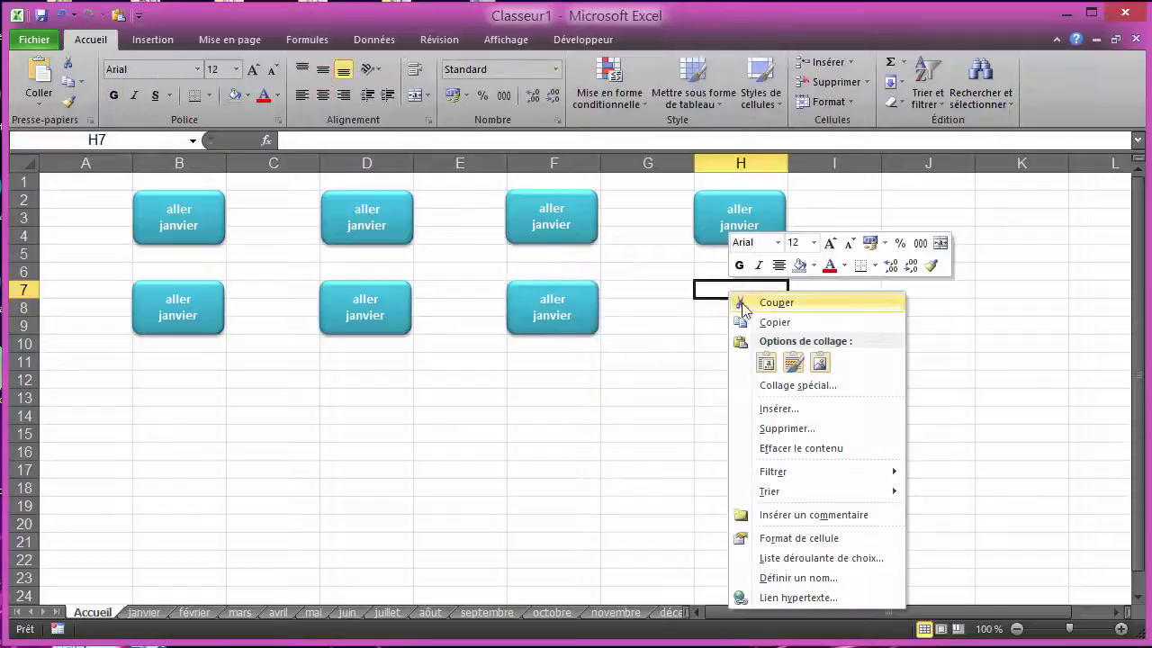
click(766, 363)
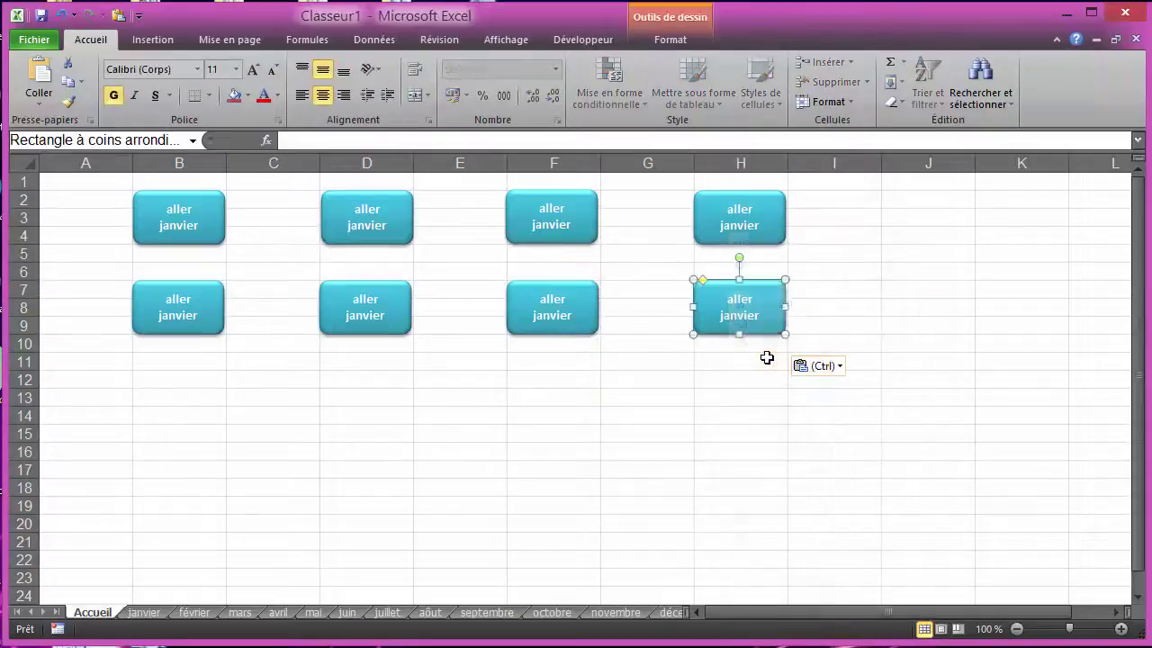
Paste a third row of four button copies starting at cells B12, D12, F12 and H12.
click(160, 381)
right_click(160, 381)
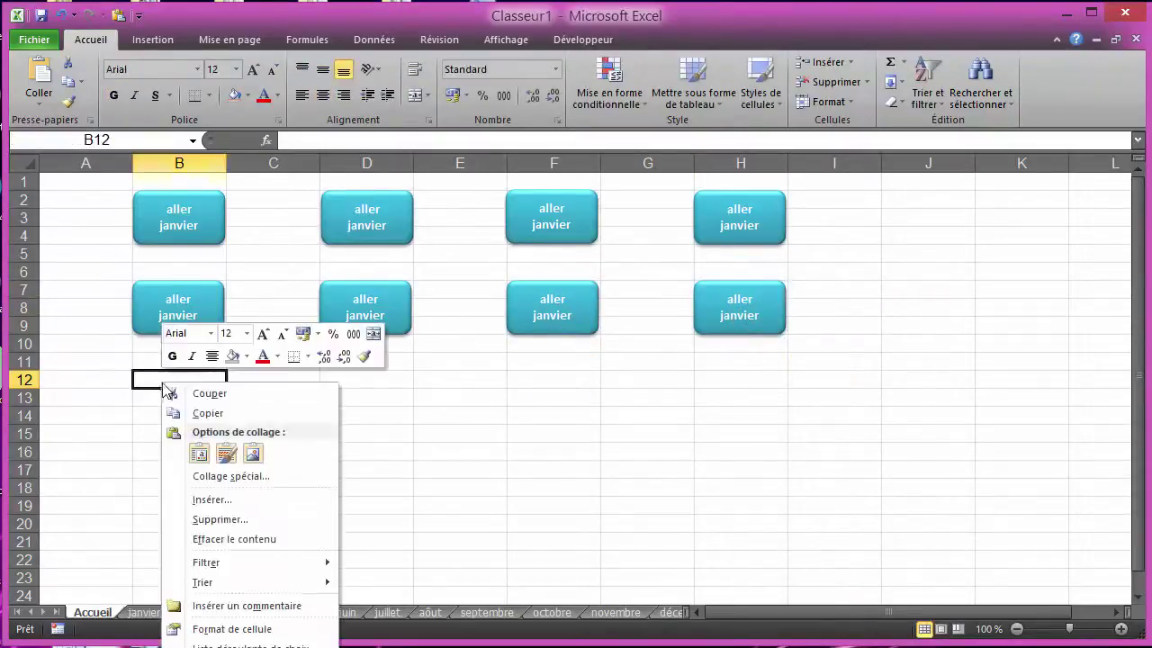
click(199, 450)
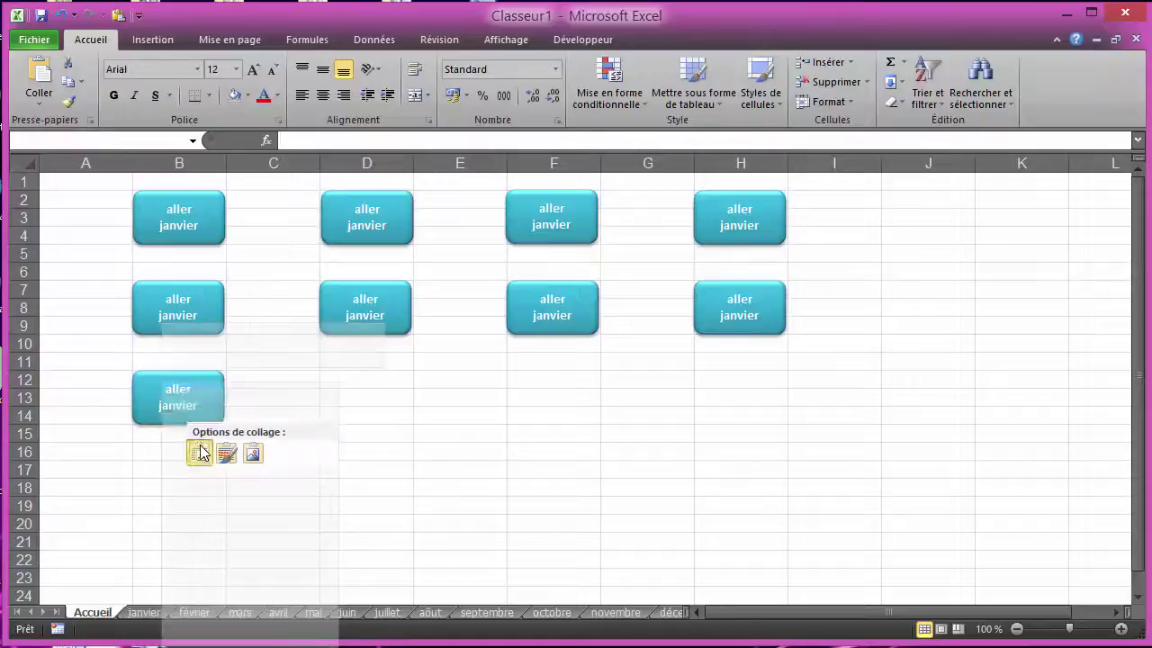
click(350, 382)
right_click(351, 383)
click(392, 454)
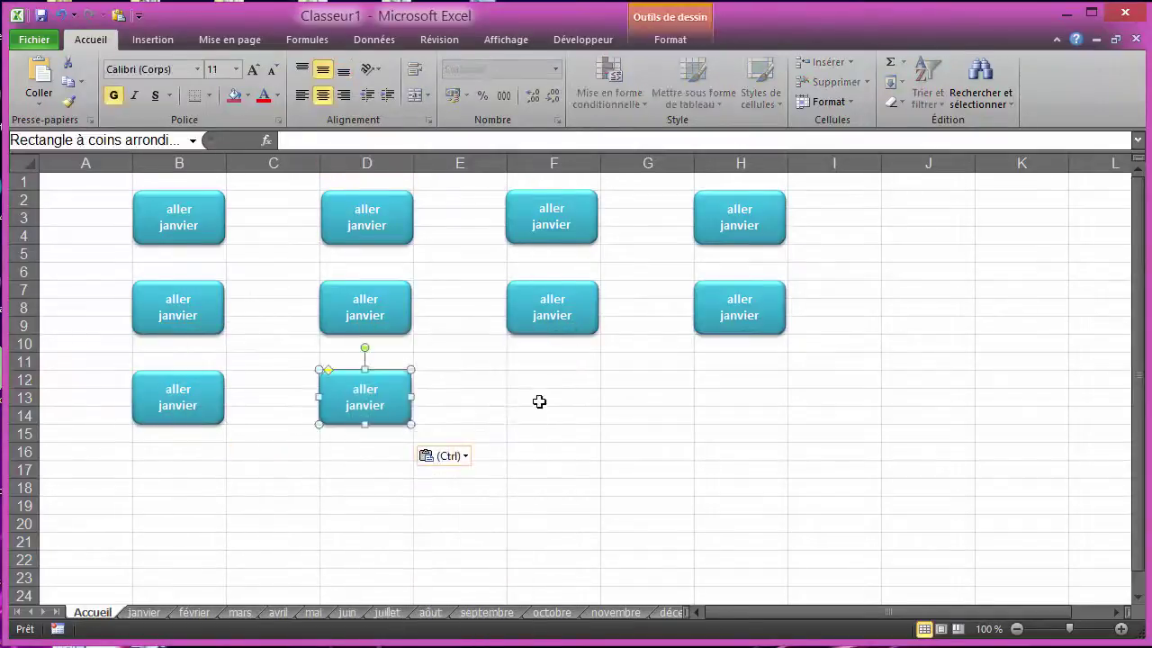
click(546, 381)
right_click(545, 381)
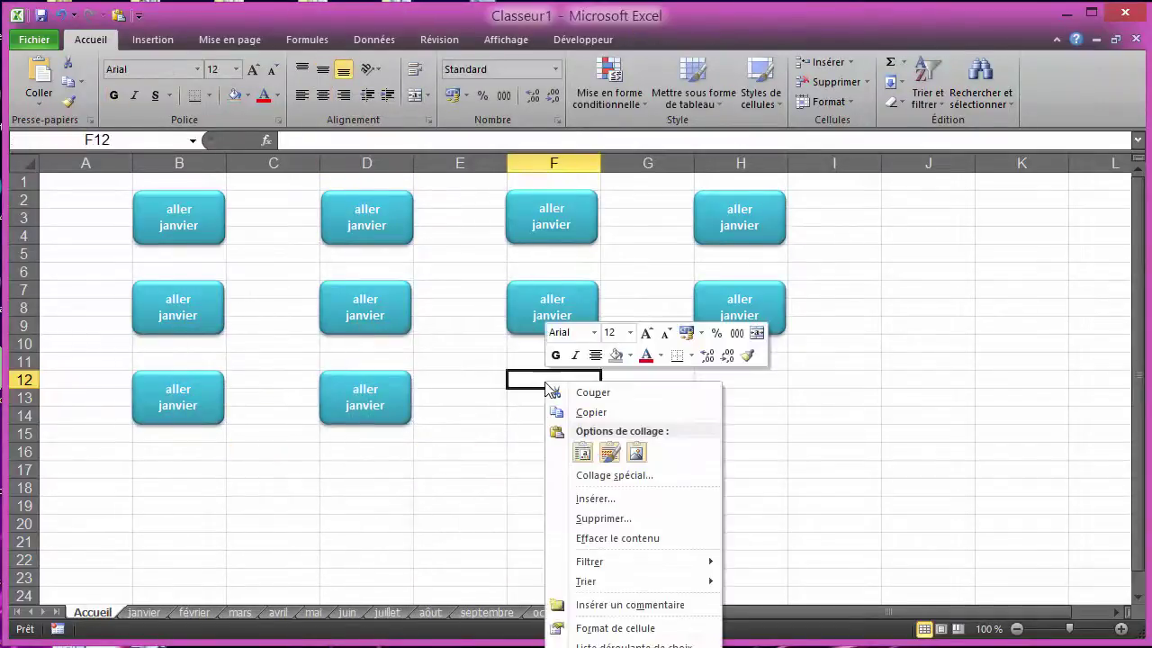
click(592, 462)
click(742, 381)
right_click(742, 382)
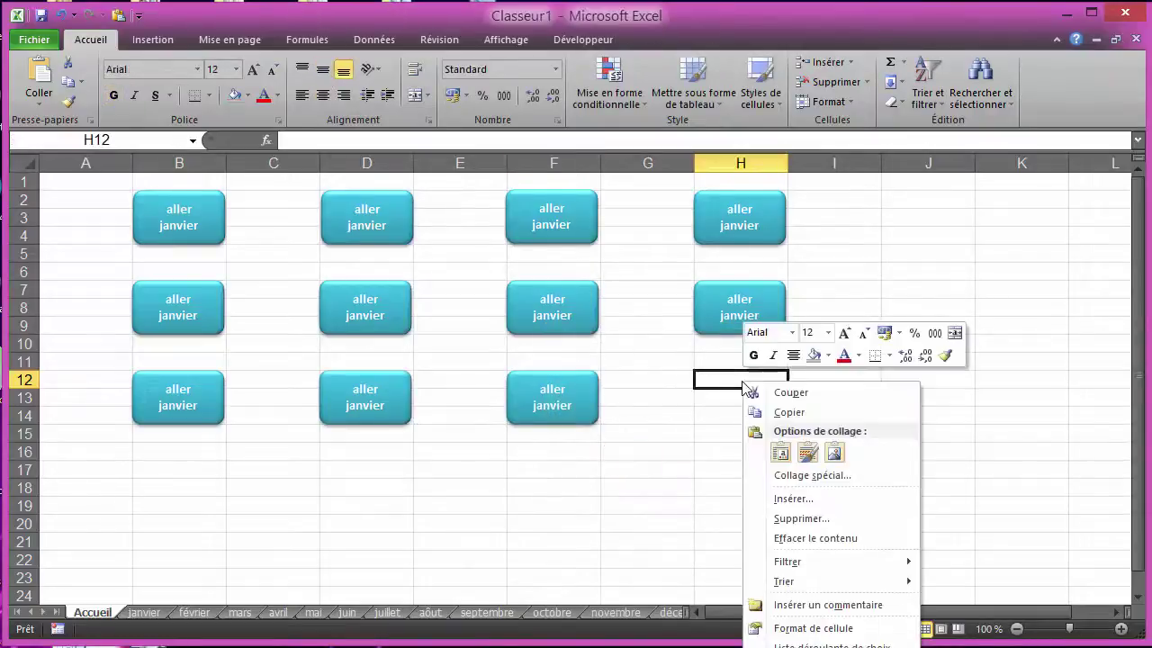
click(779, 453)
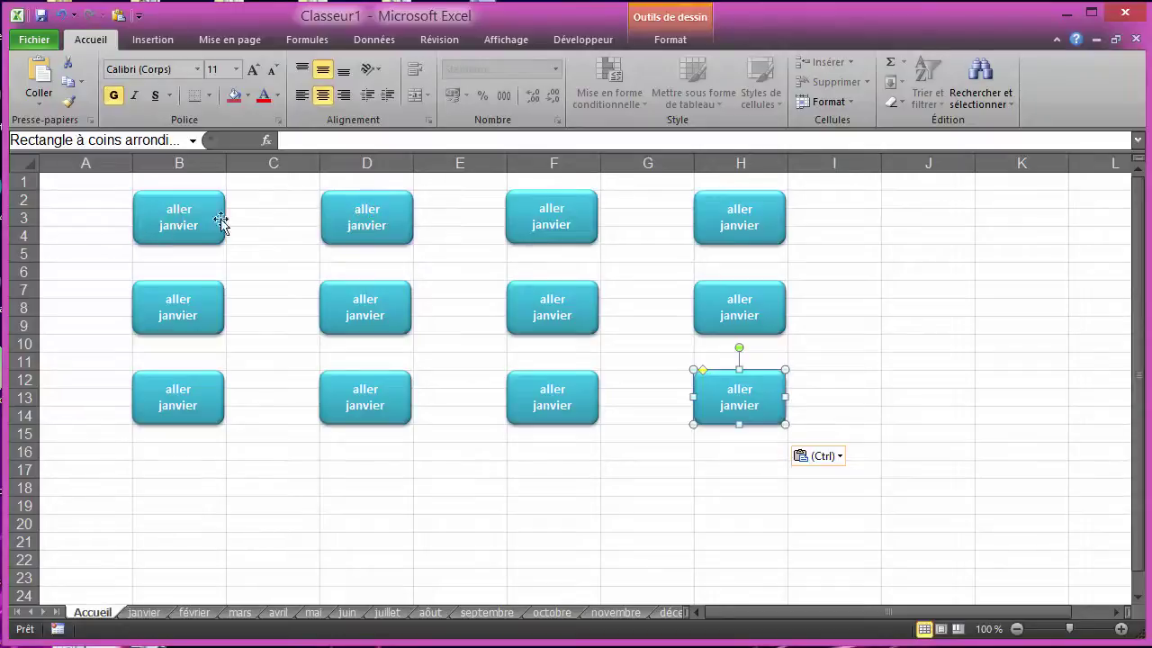
Replace "janvier" with "février" in the label of the button over D2:D4.
click(350, 224)
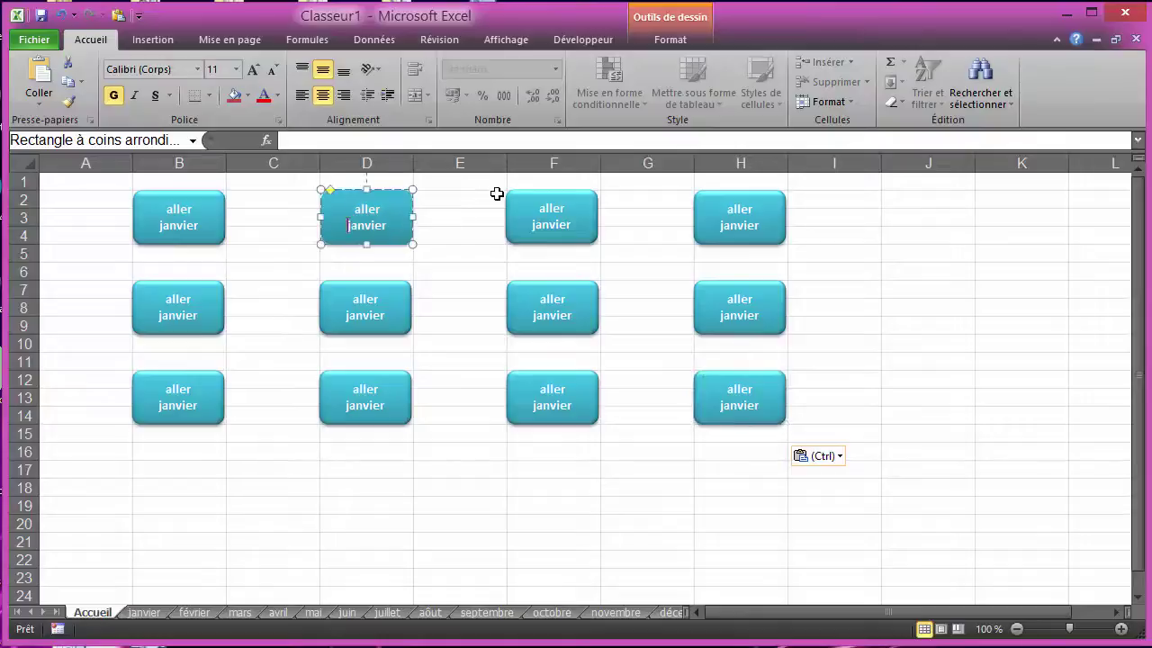
key(Delete)
key(Delete)
key(Delete)
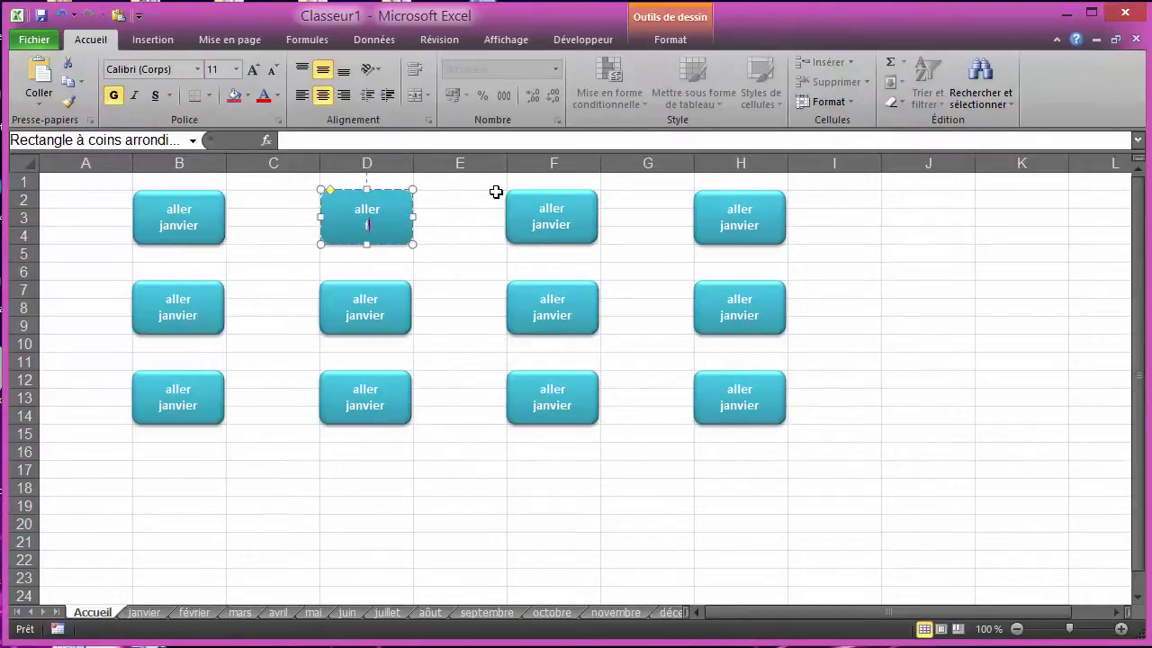
text(février)
click(461, 450)
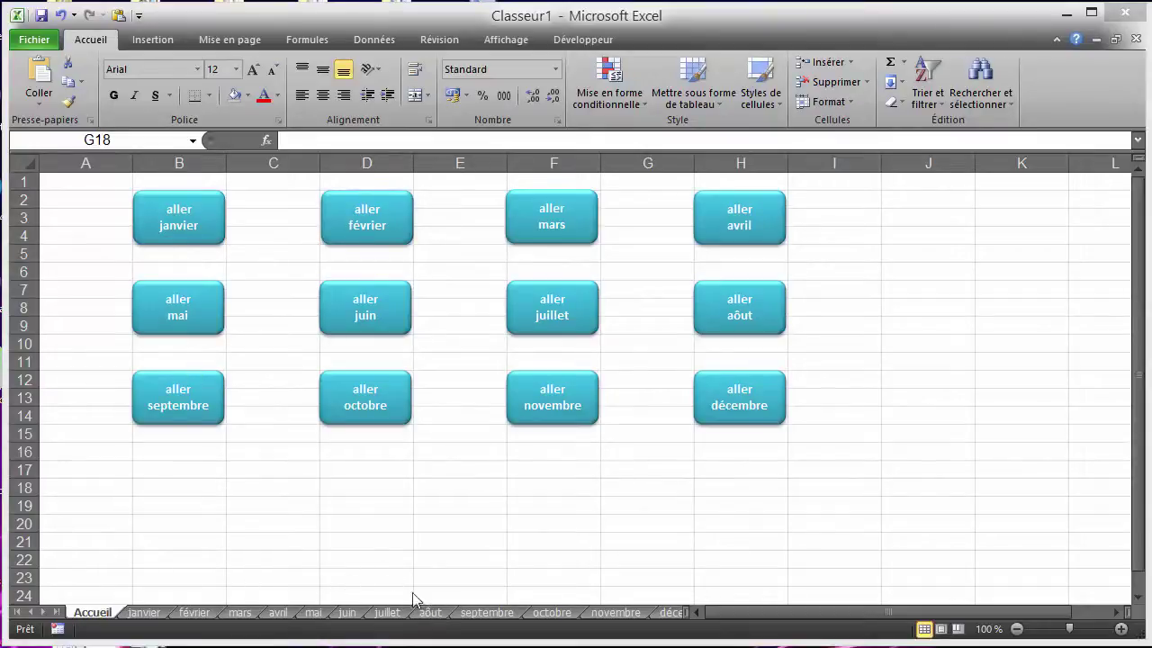
View the octobre sheet, return to Accueil, and view the janvier and février sheets.
click(380, 390)
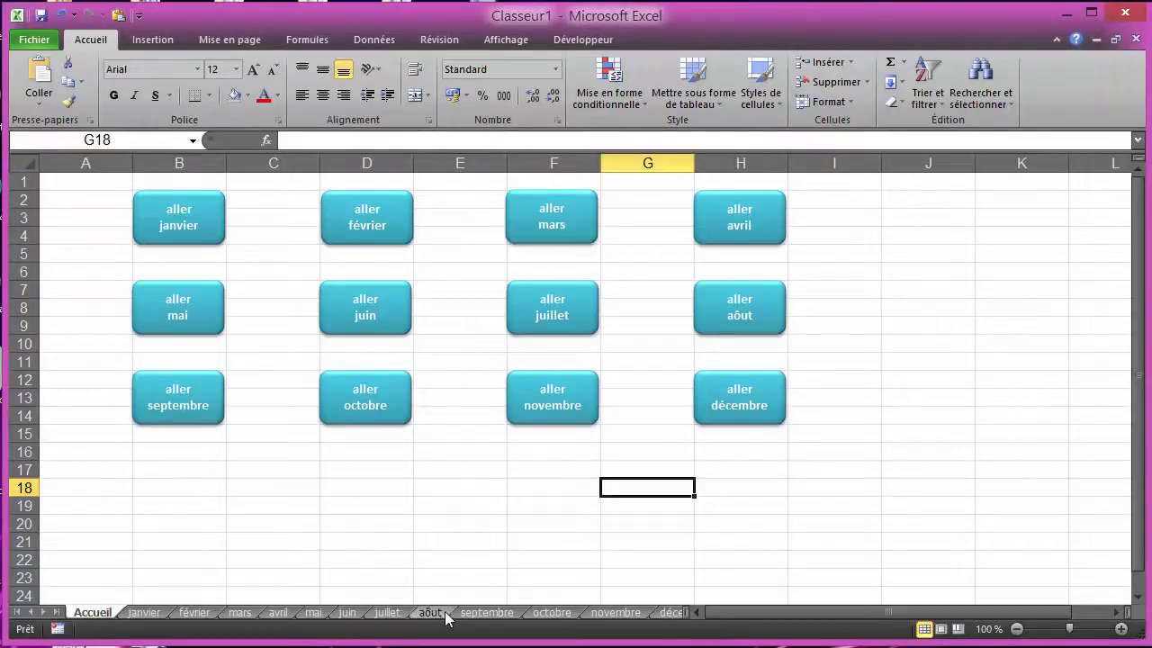
click(550, 614)
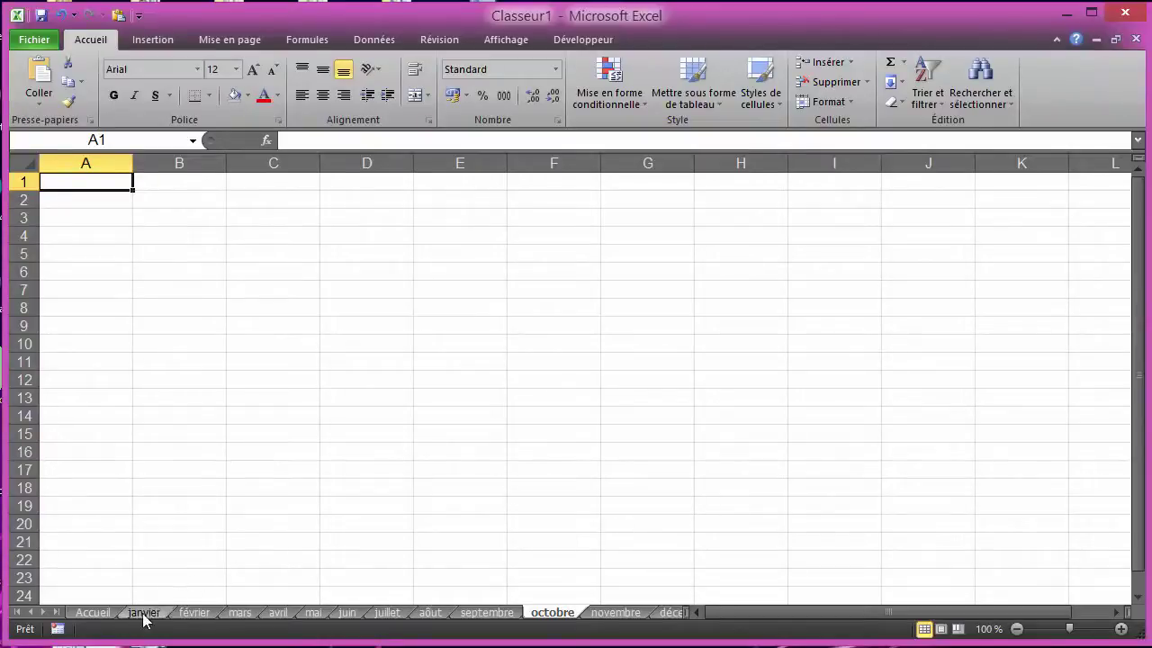
click(94, 612)
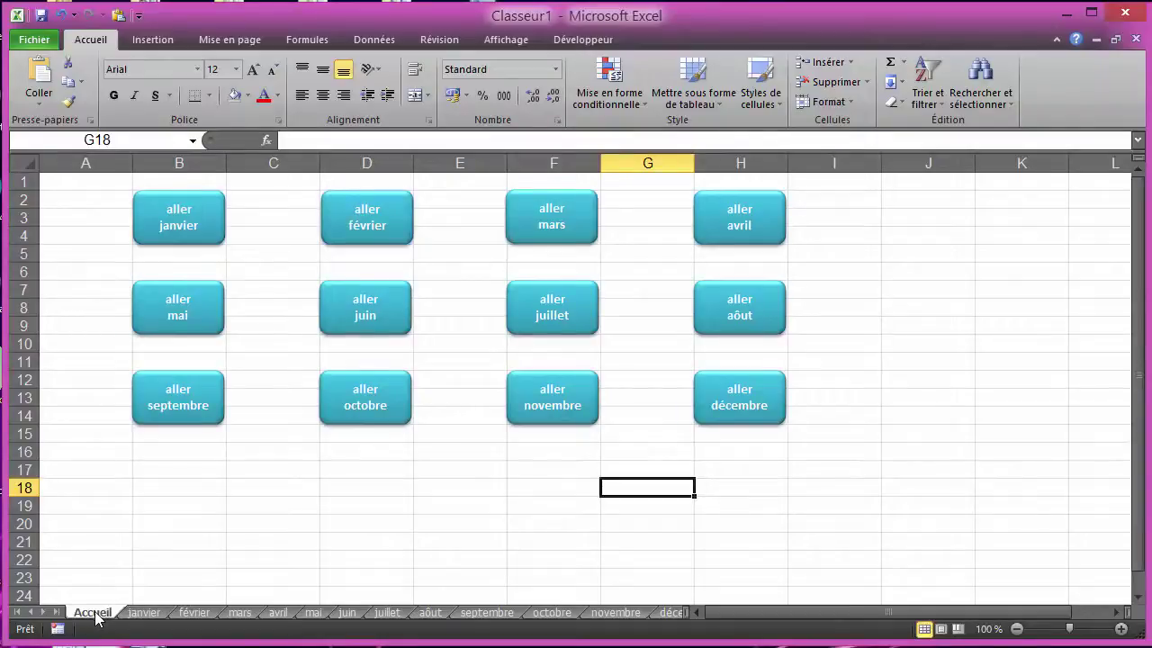
click(144, 613)
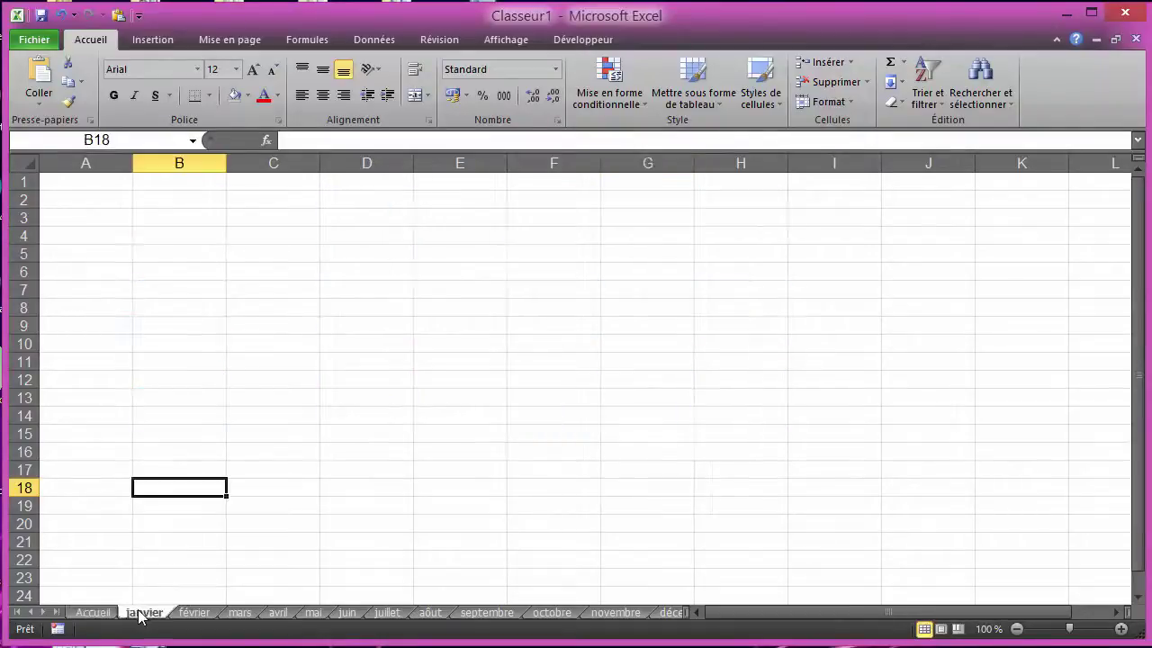
click(192, 613)
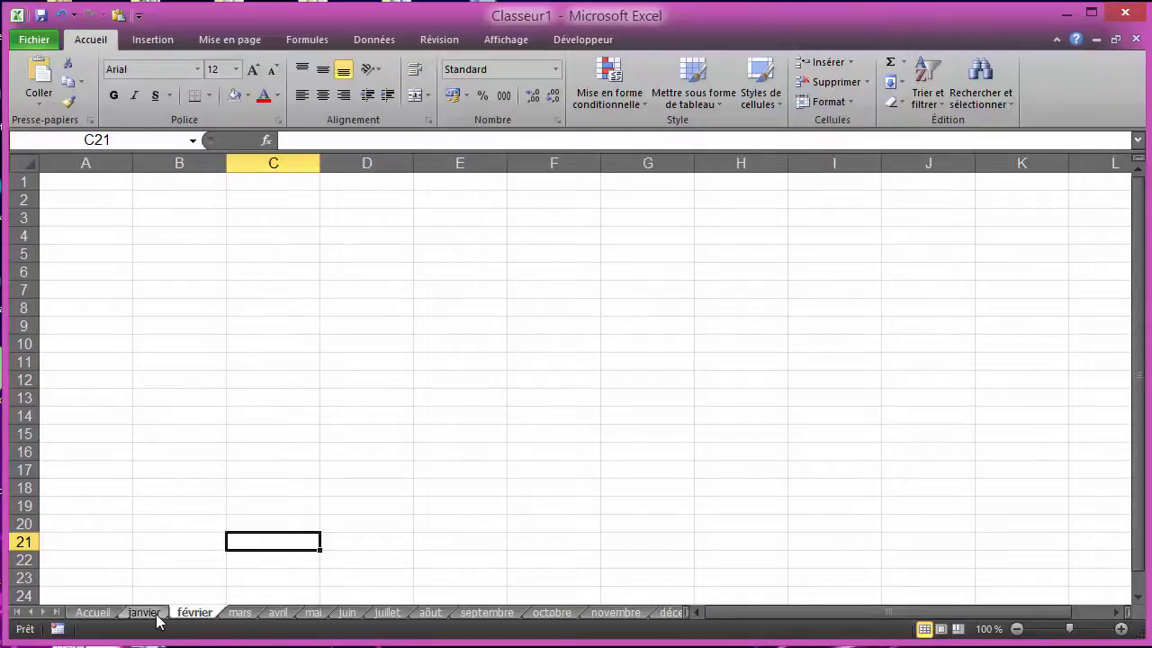
View the janvier and août sheets, and return to the Accueil sheet.
click(82, 183)
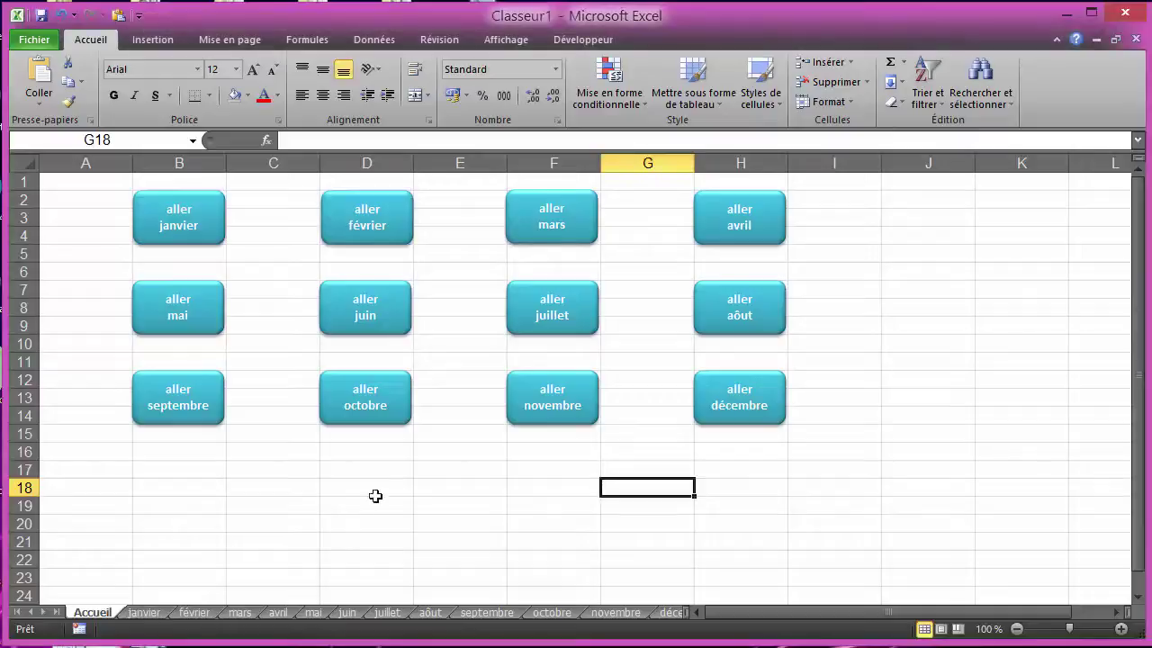
click(144, 612)
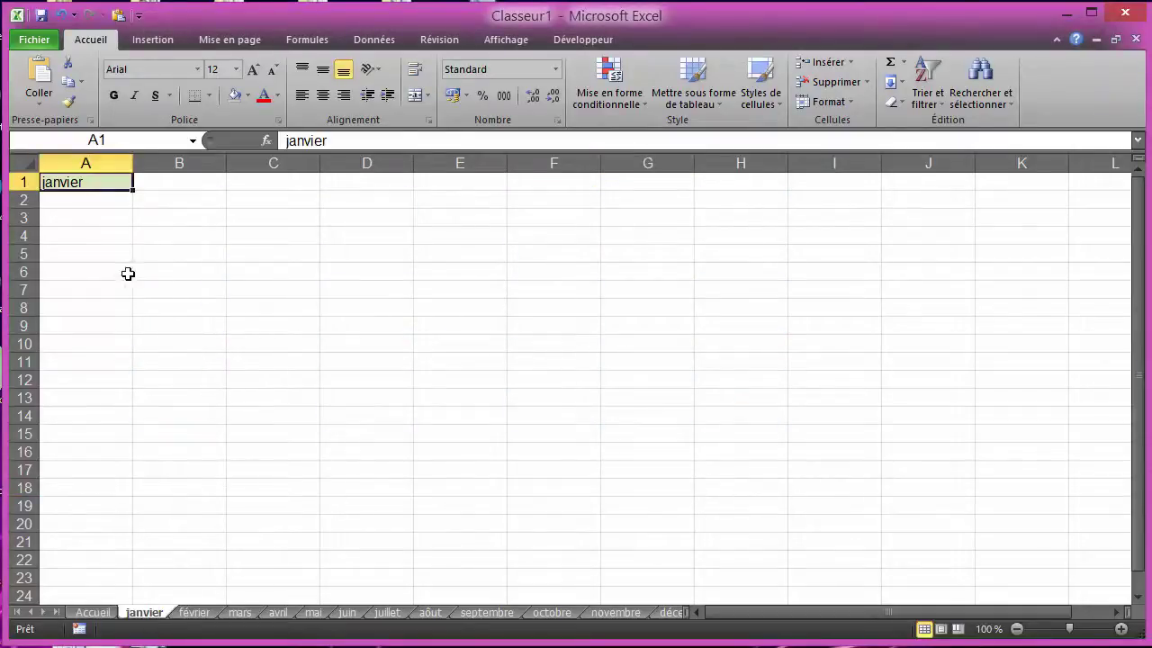
click(162, 269)
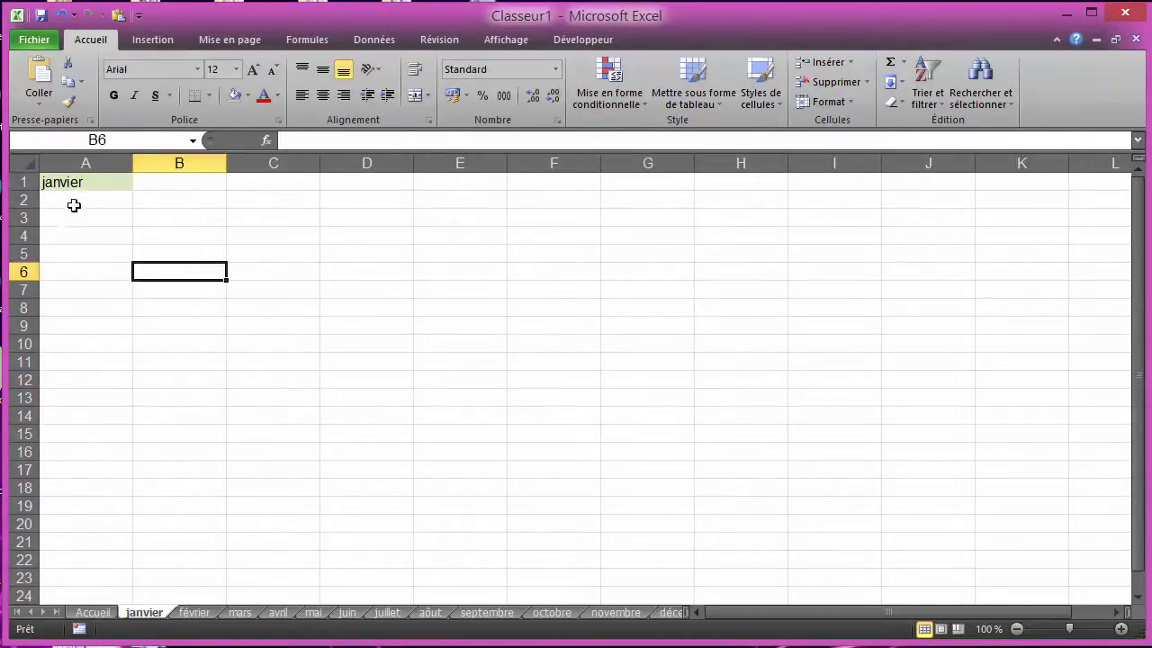
click(432, 612)
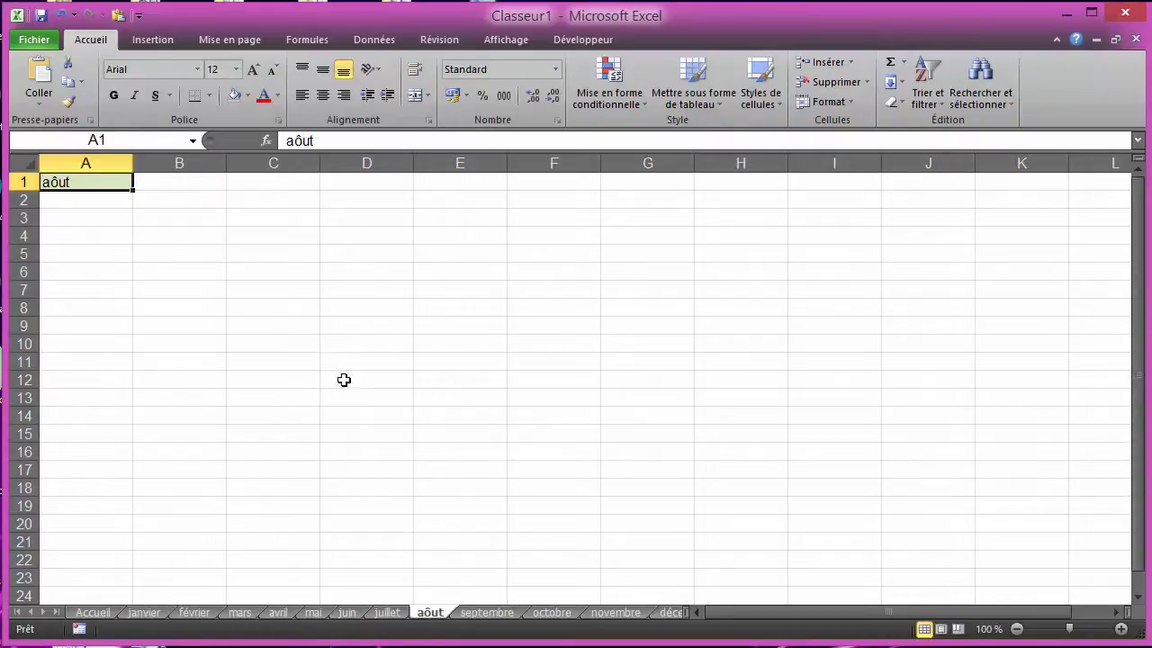
click(93, 614)
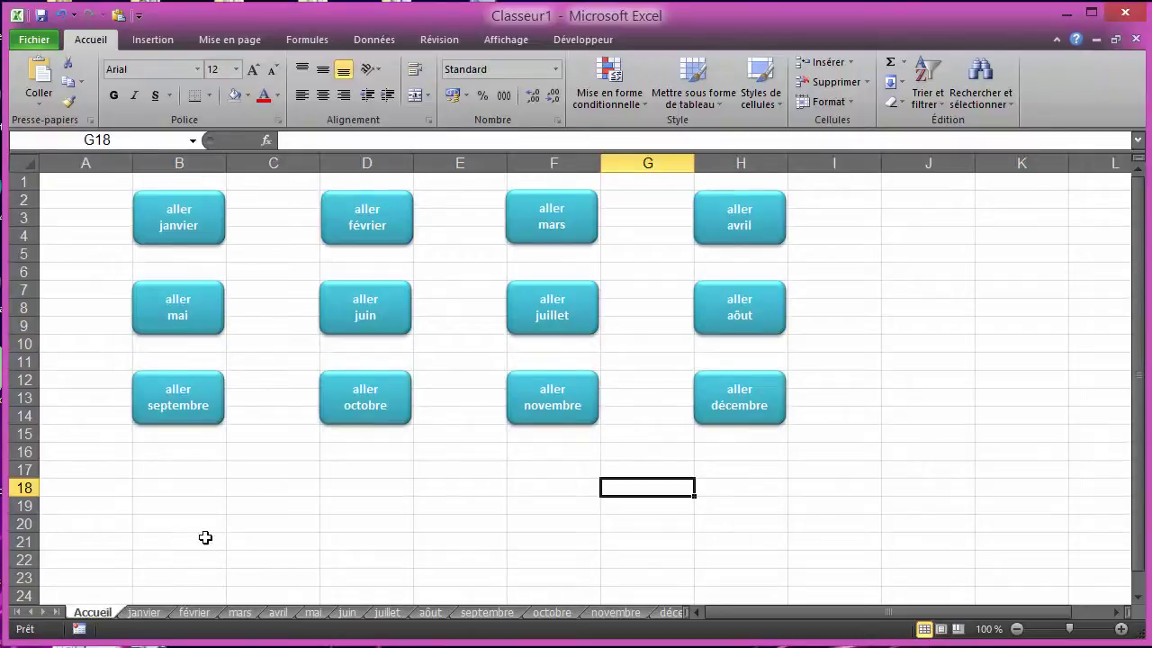
ctrl+click(161, 207)
click(352, 213)
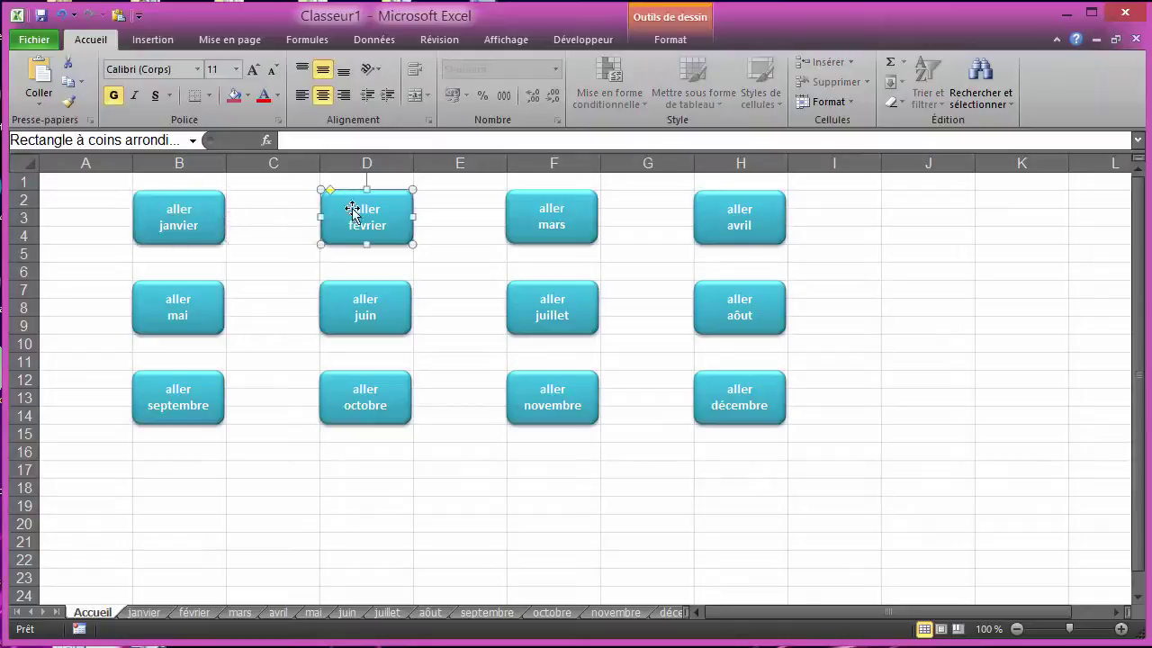
click(539, 222)
click(571, 324)
click(738, 429)
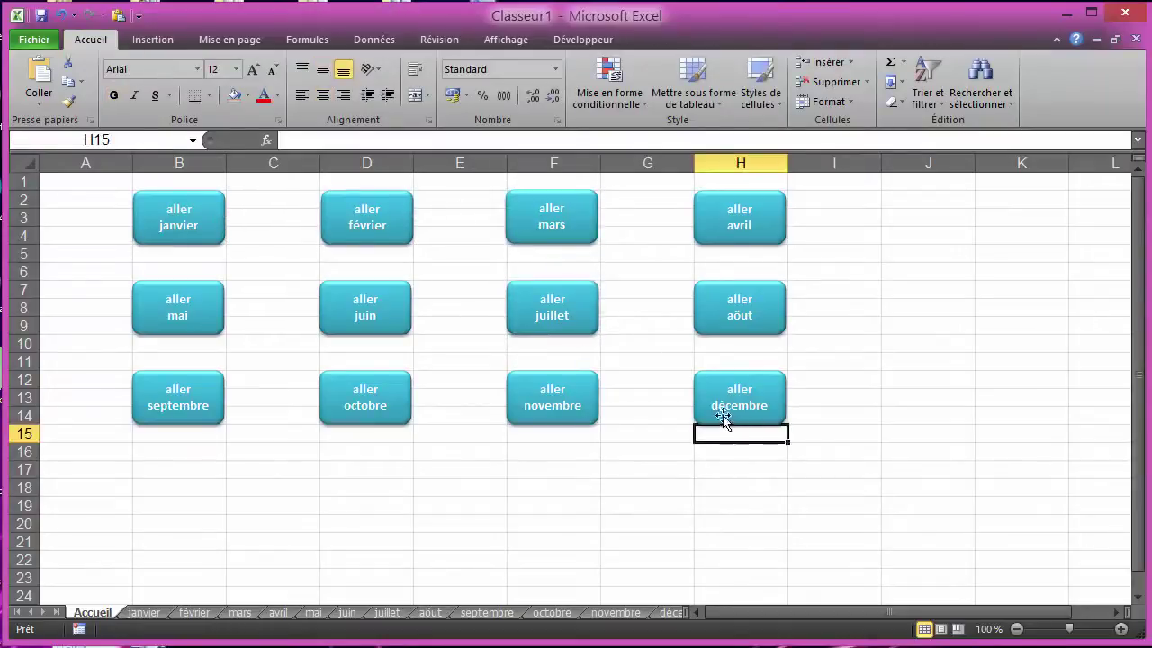
ctrl+click(724, 416)
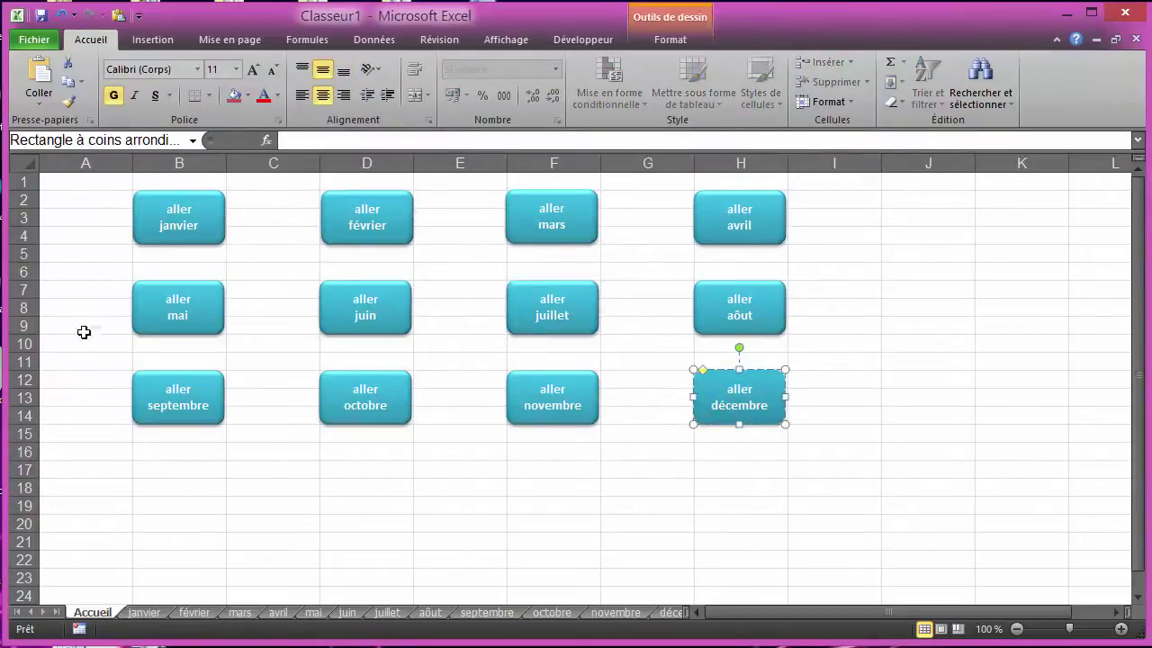
click(255, 504)
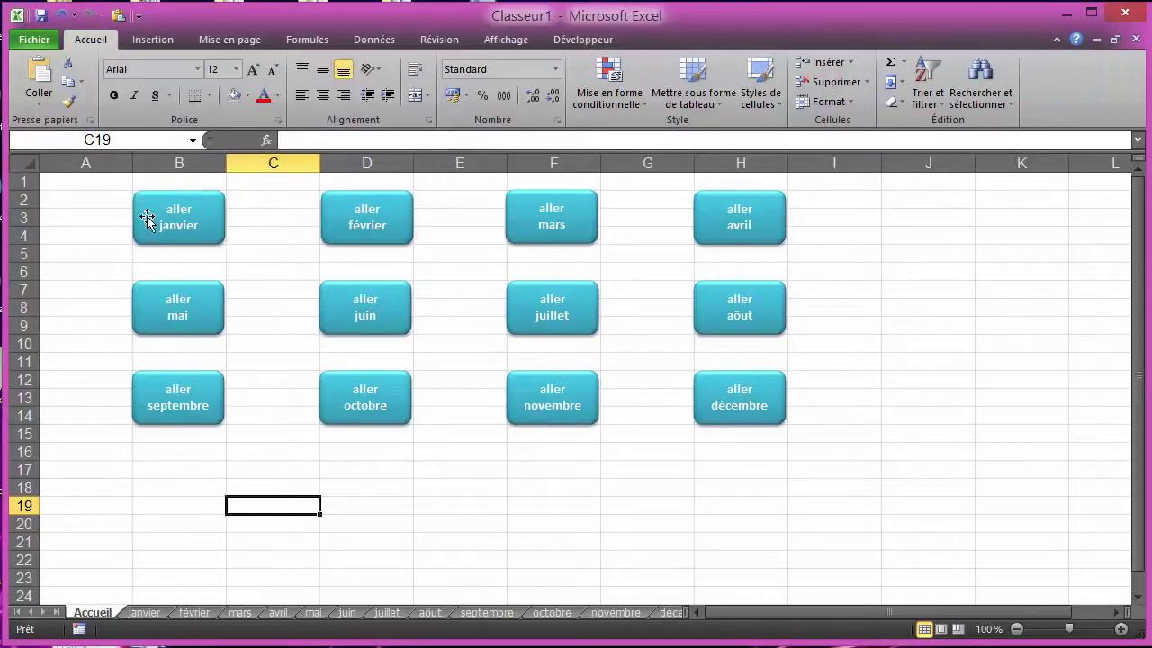
right_click(198, 214)
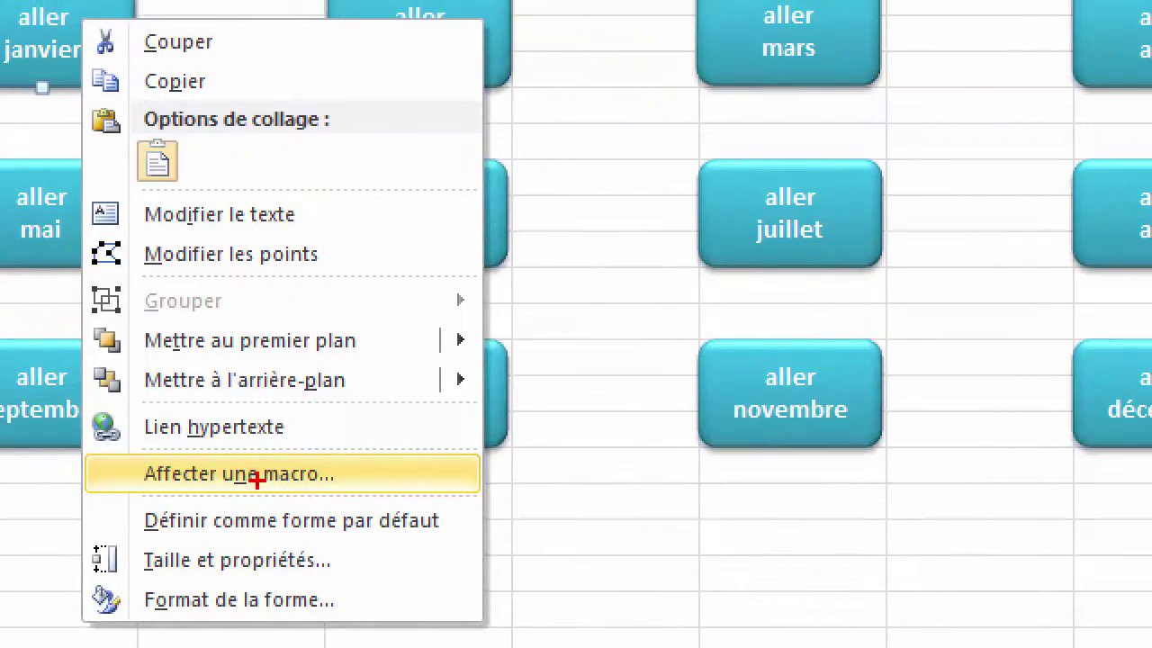
mouse_move(248, 441)
mouse_down()
mouse_move(85, 485)
mouse_move(239, 504)
mouse_move(396, 479)
mouse_move(302, 436)
mouse_move(233, 446)
mouse_up()
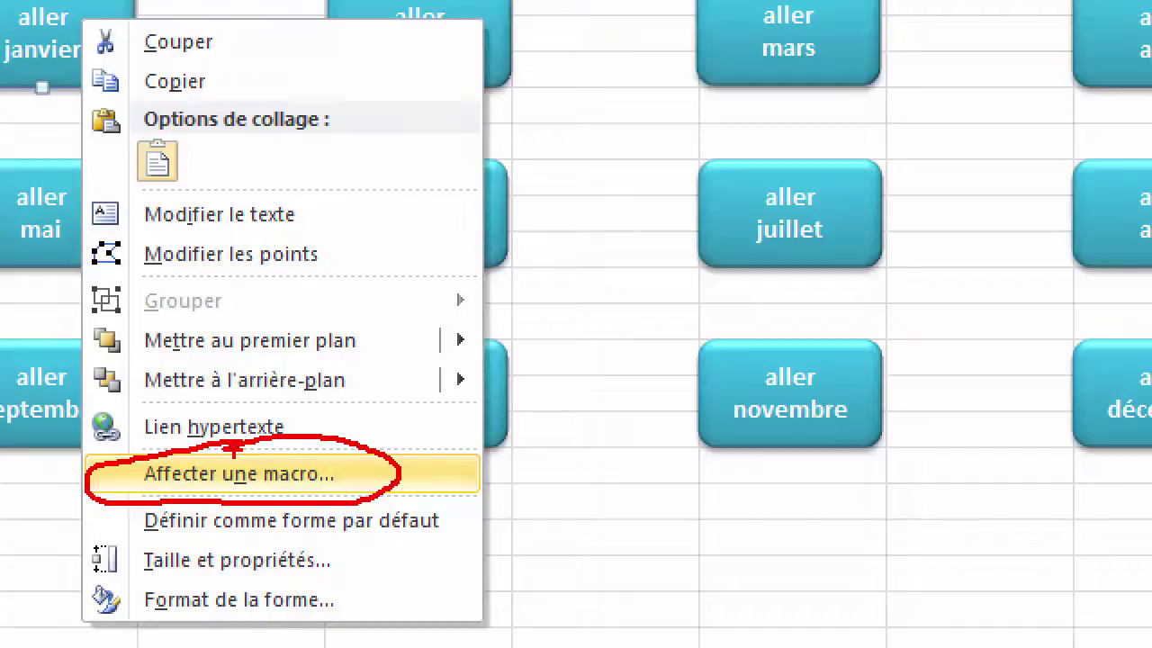
key(Escape)
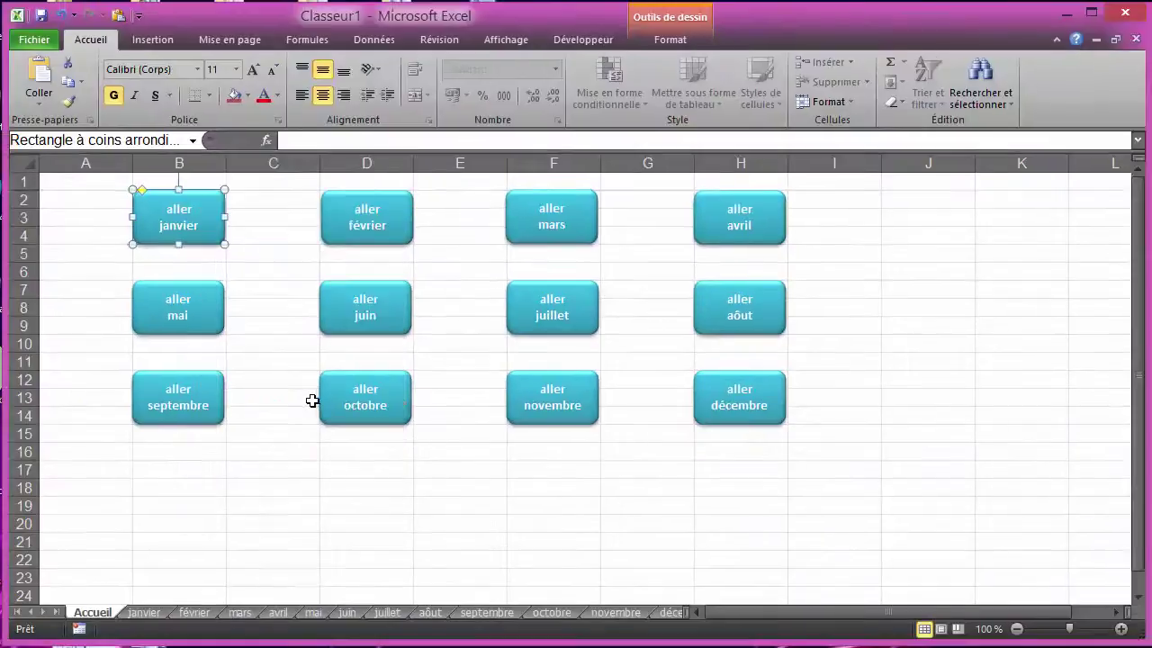
Assign a new macro named aller_janvier to the "aller janvier" button and start recording it in Ce classeur.
right_click(201, 217)
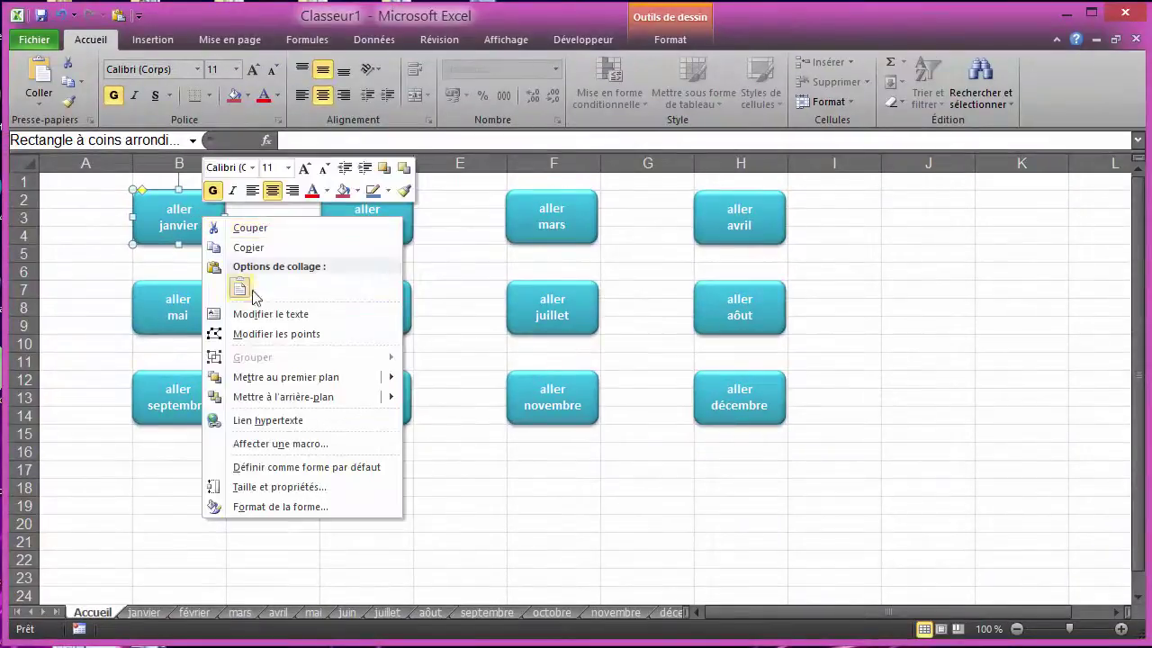
click(292, 445)
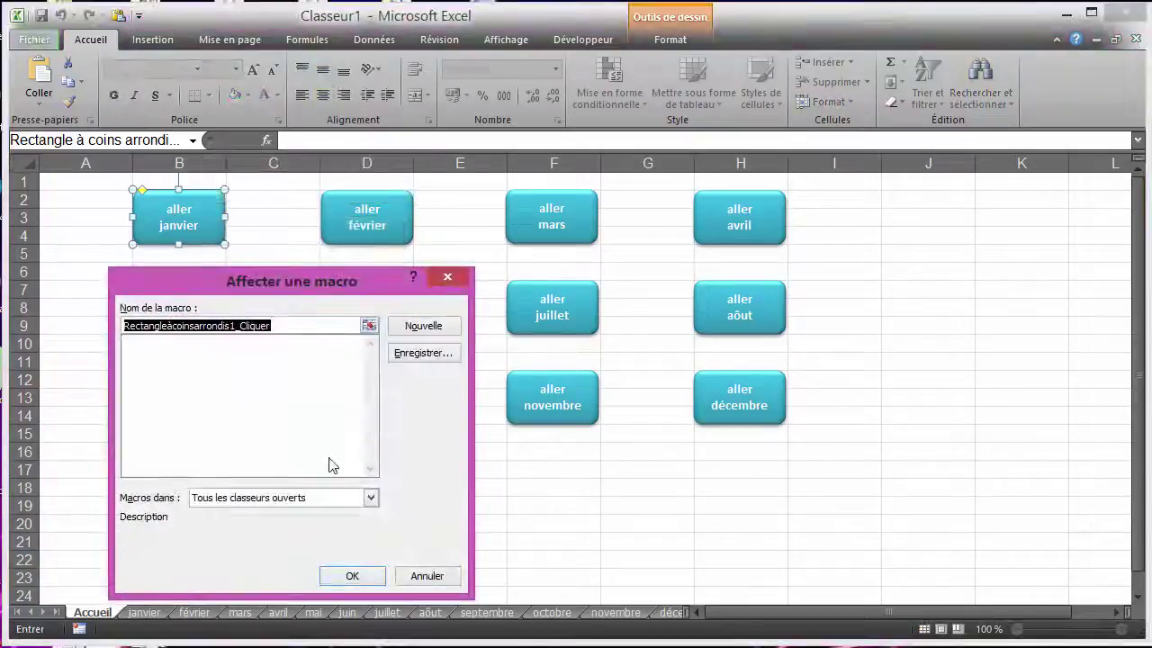
drag(369, 295, 623, 224)
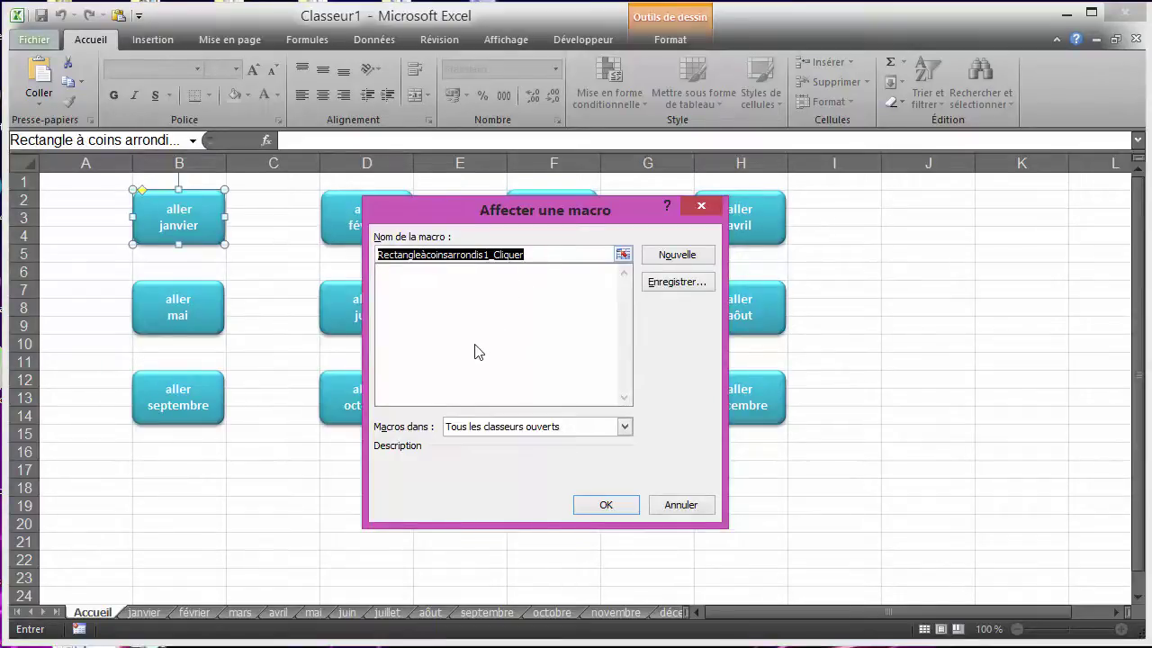
text(aller_janvier)
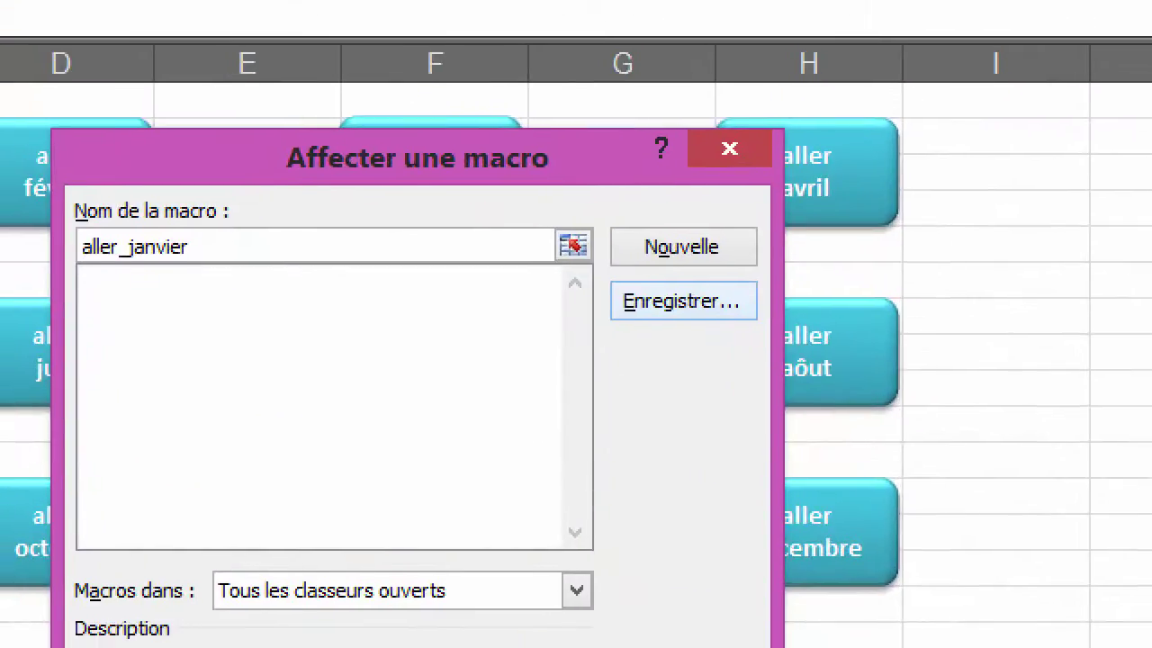
mouse_move(669, 270)
mouse_down()
mouse_move(627, 274)
mouse_move(594, 315)
mouse_move(747, 348)
mouse_move(772, 288)
mouse_move(682, 270)
mouse_up()
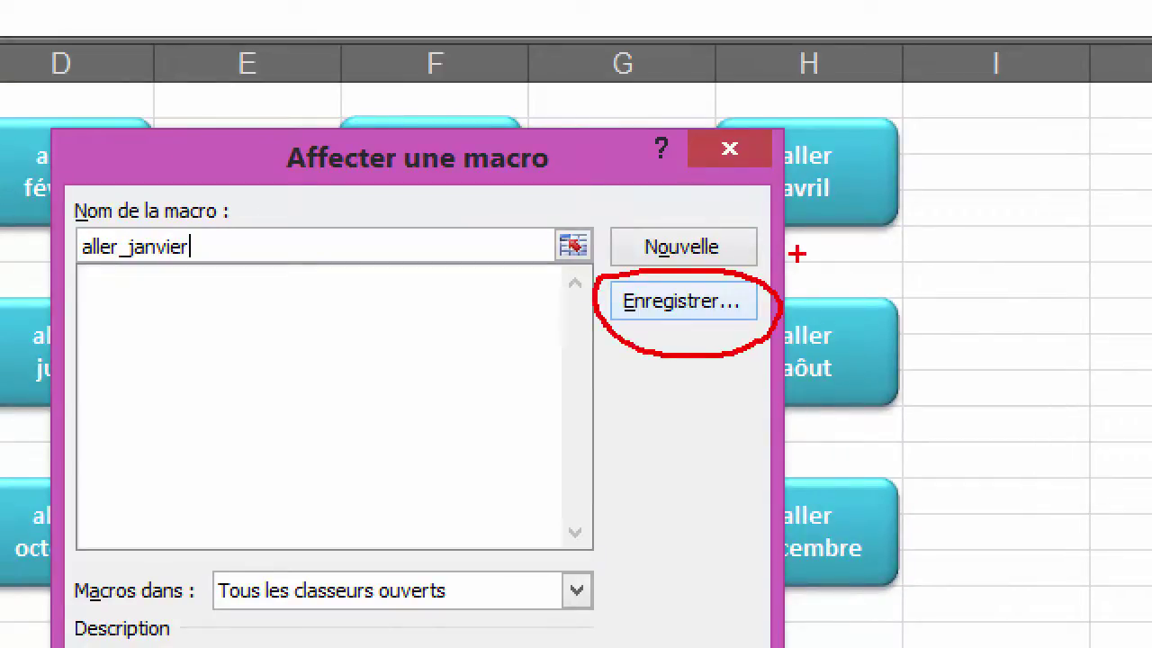
key(Escape)
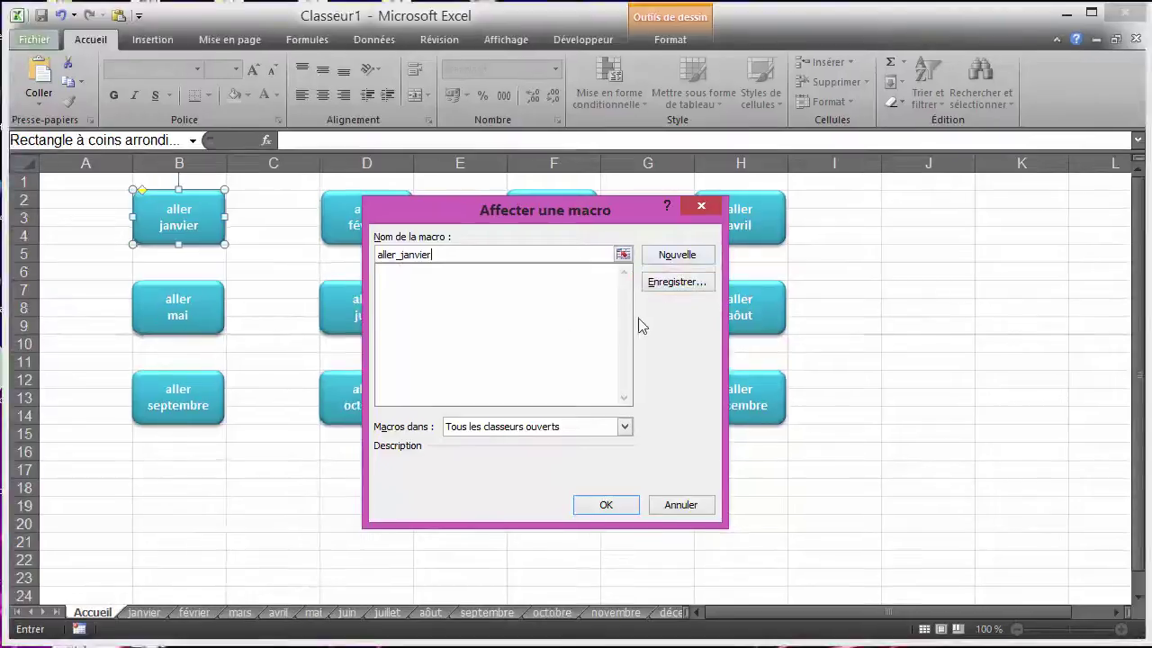
click(675, 282)
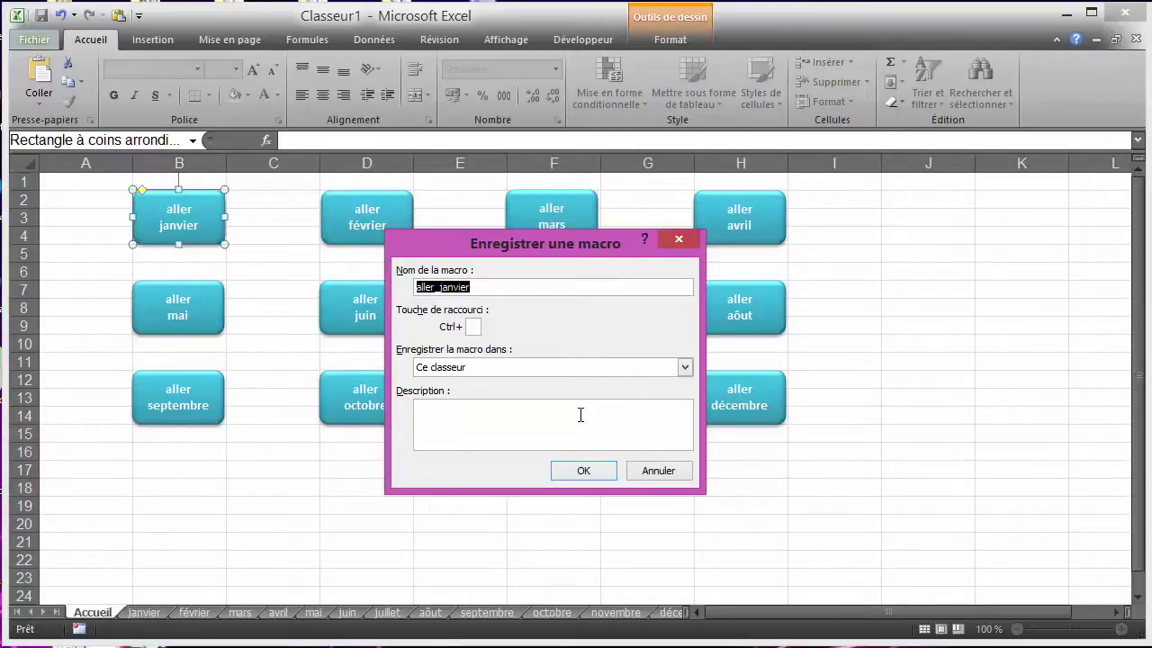
click(584, 471)
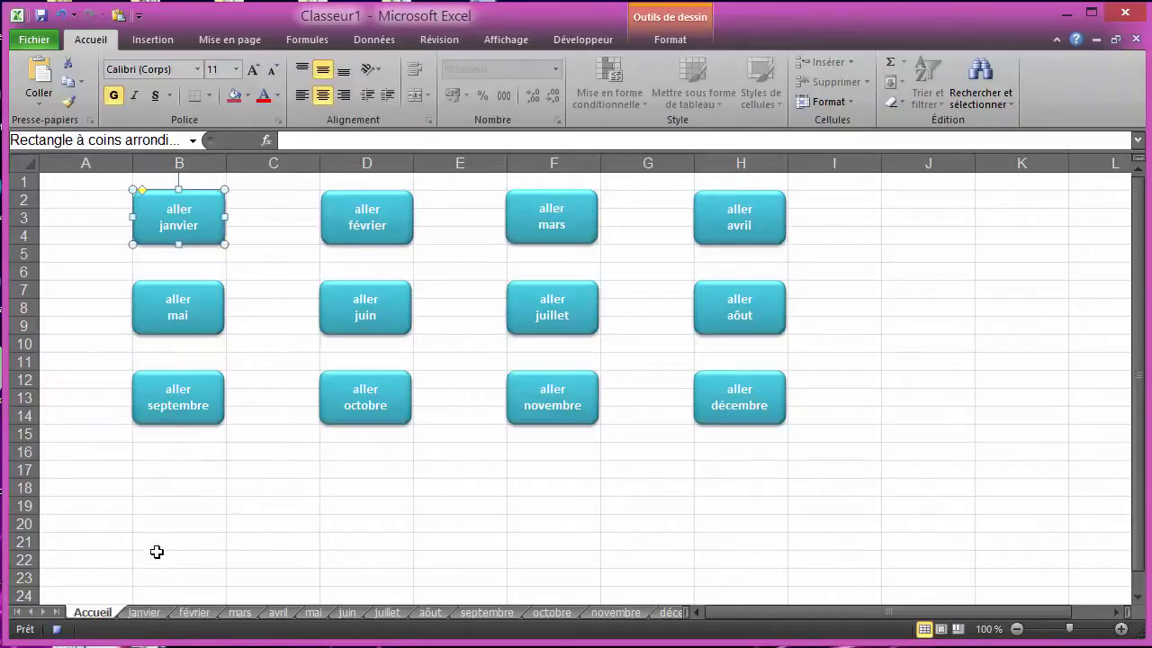
Record switching to the janvier sheet, stop the macro recording, and return to the Accueil sheet.
click(144, 614)
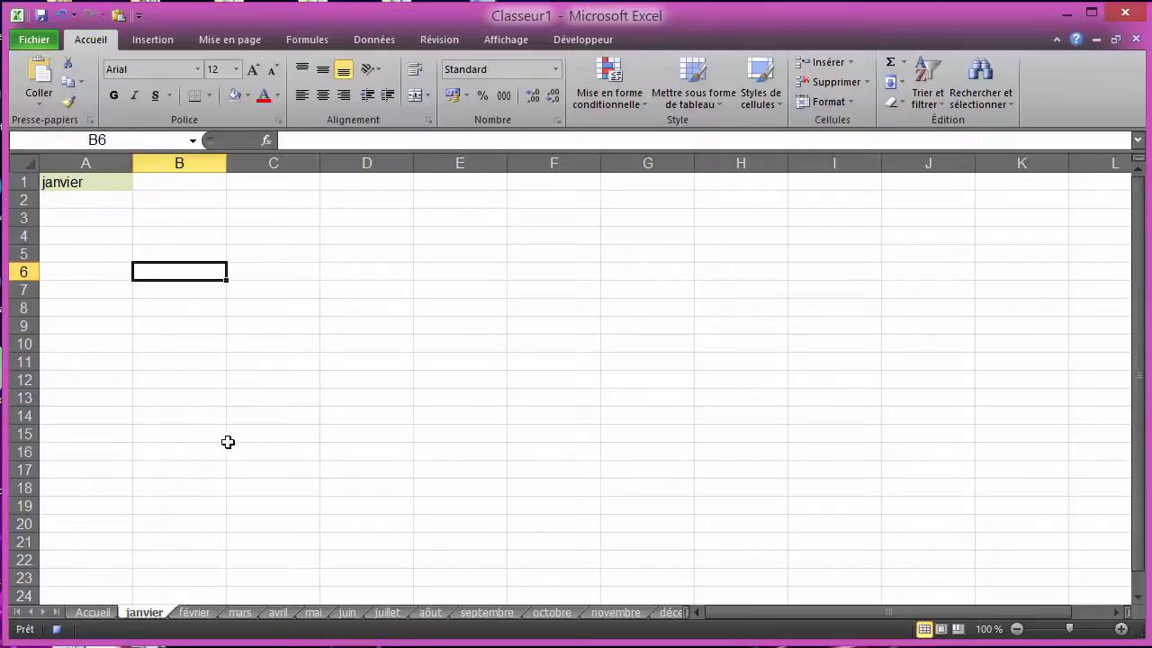
click(57, 629)
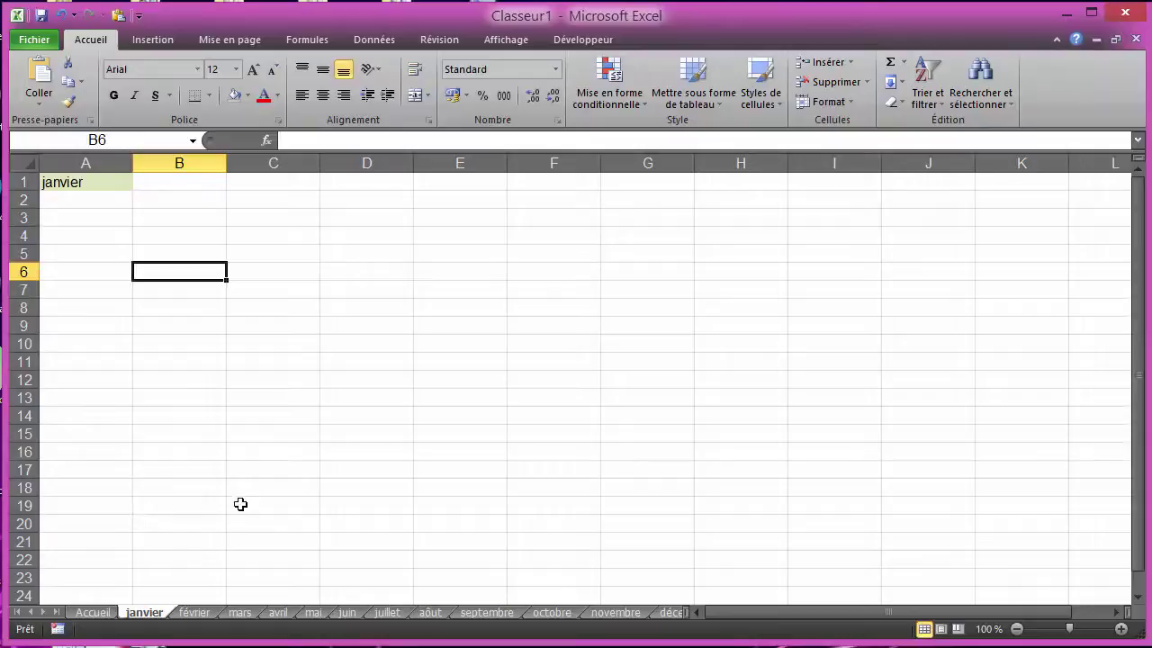
click(99, 616)
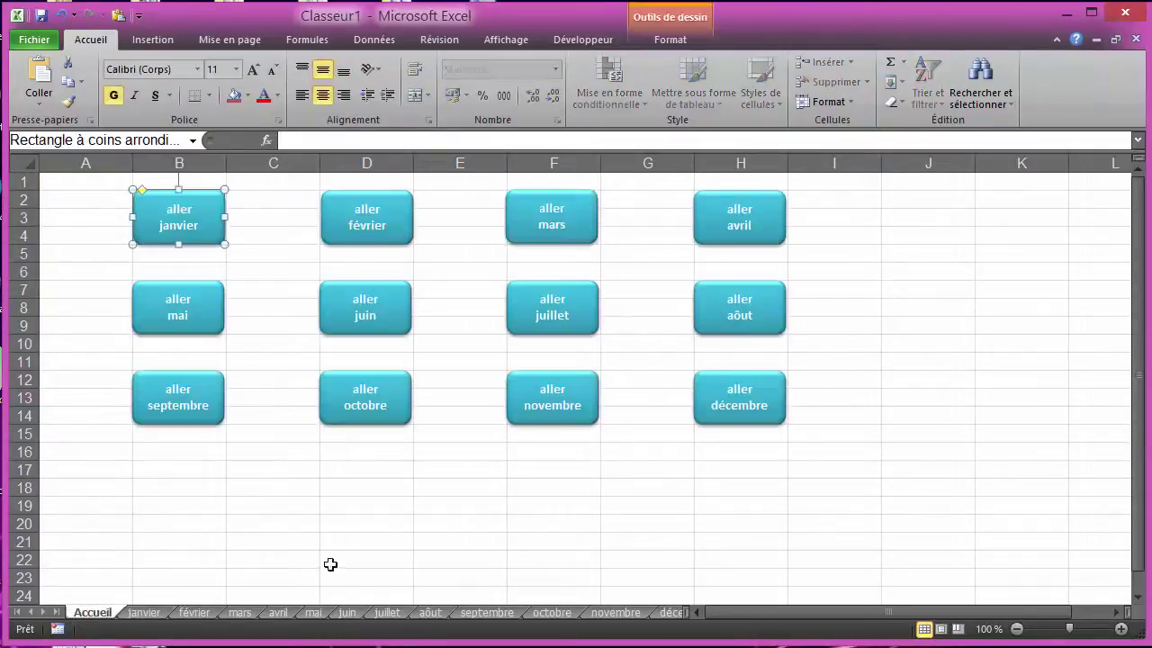
Deselect the shapes, test the "aller janvier" button, and return to the Accueil sheet.
click(351, 538)
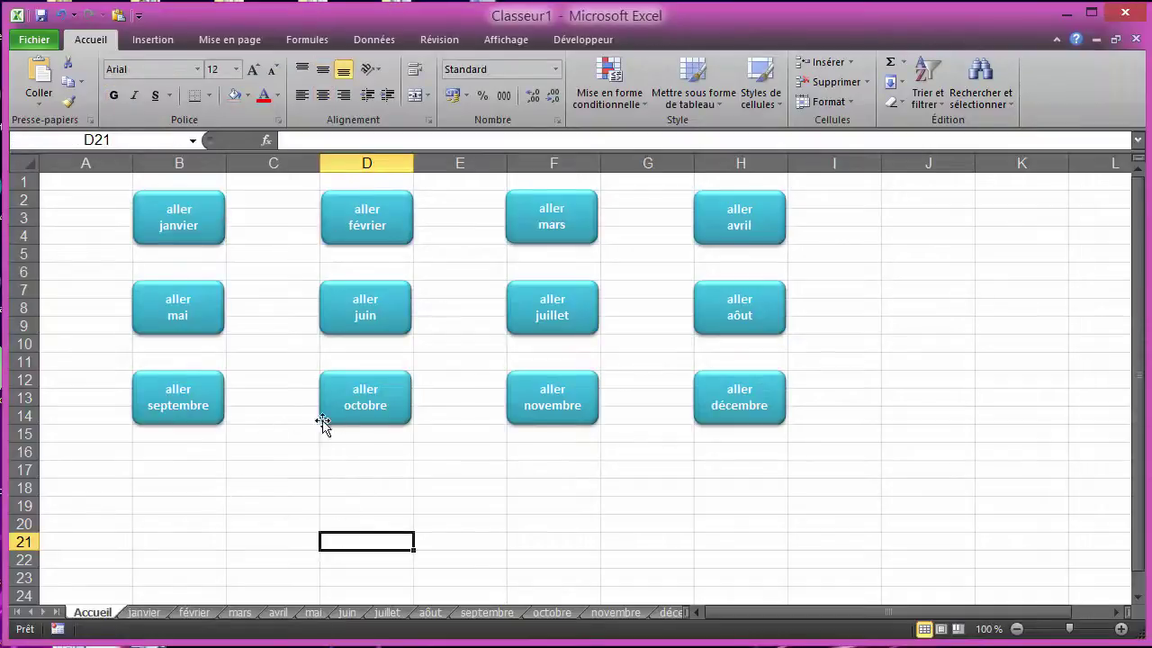
click(368, 405)
click(198, 398)
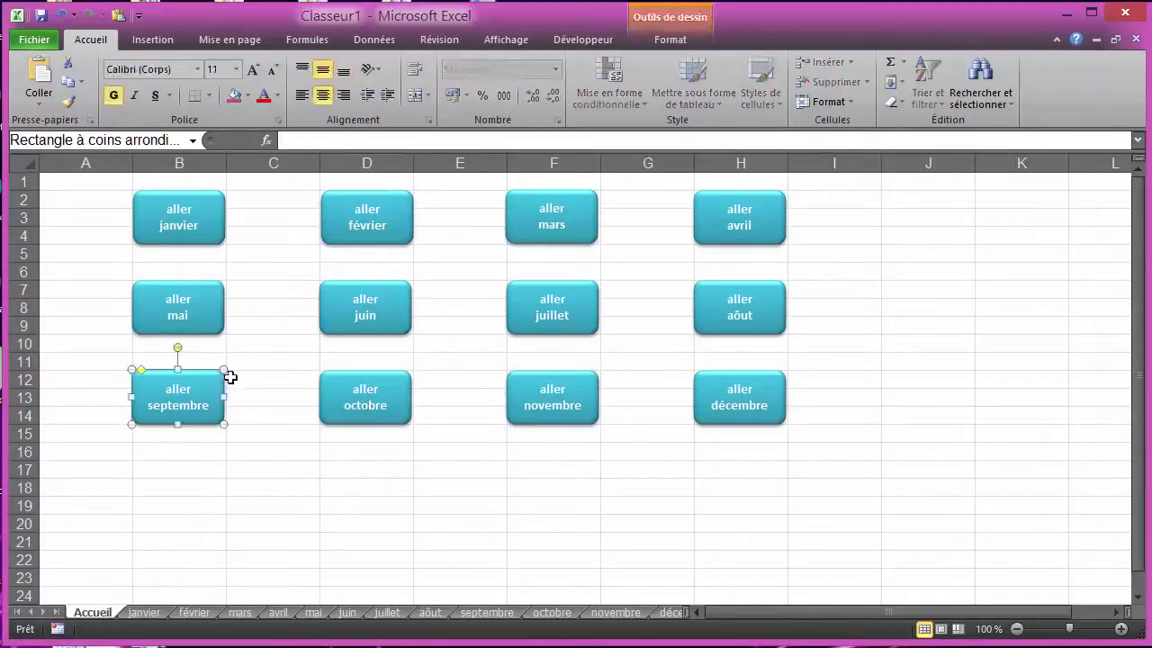
click(76, 265)
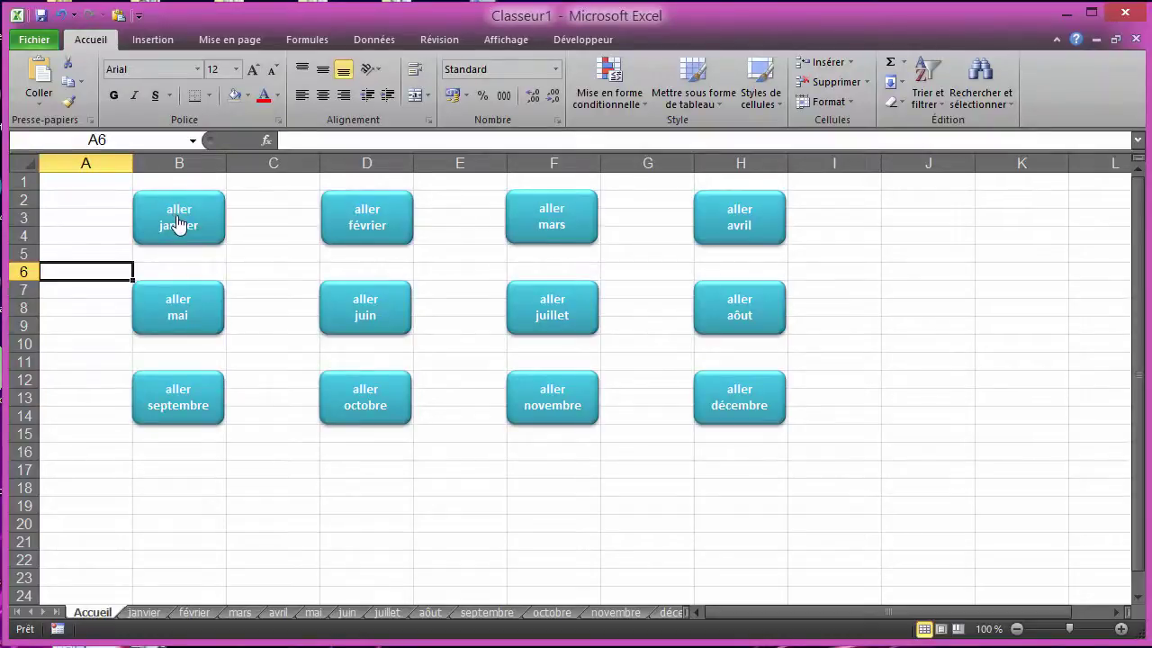
click(178, 225)
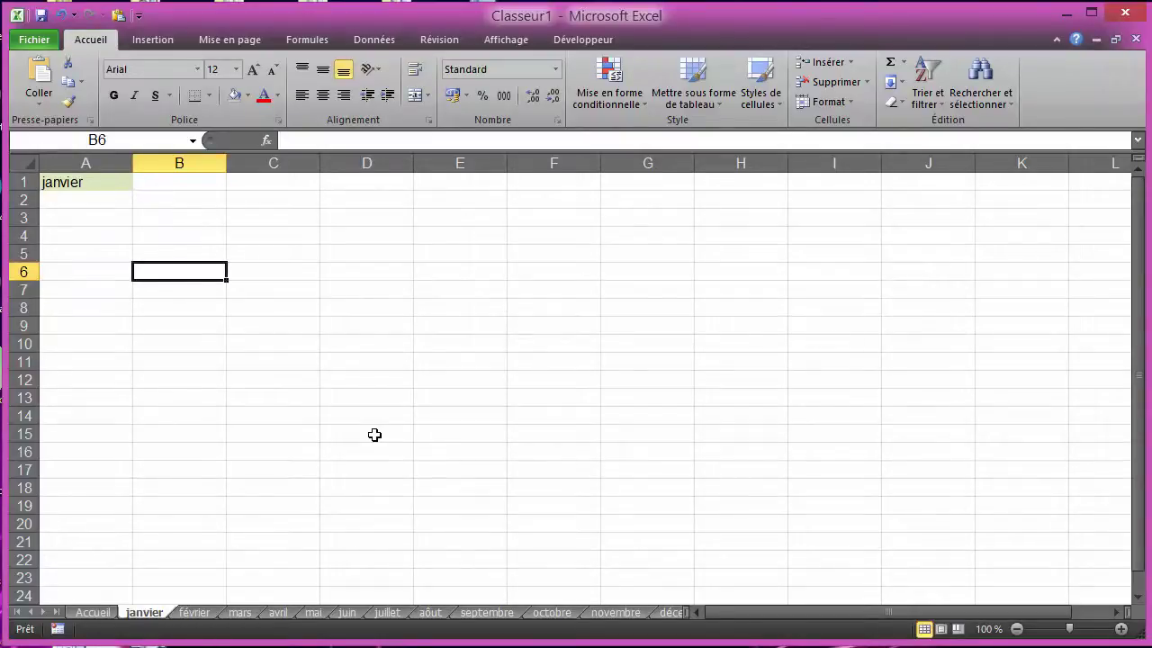
click(98, 613)
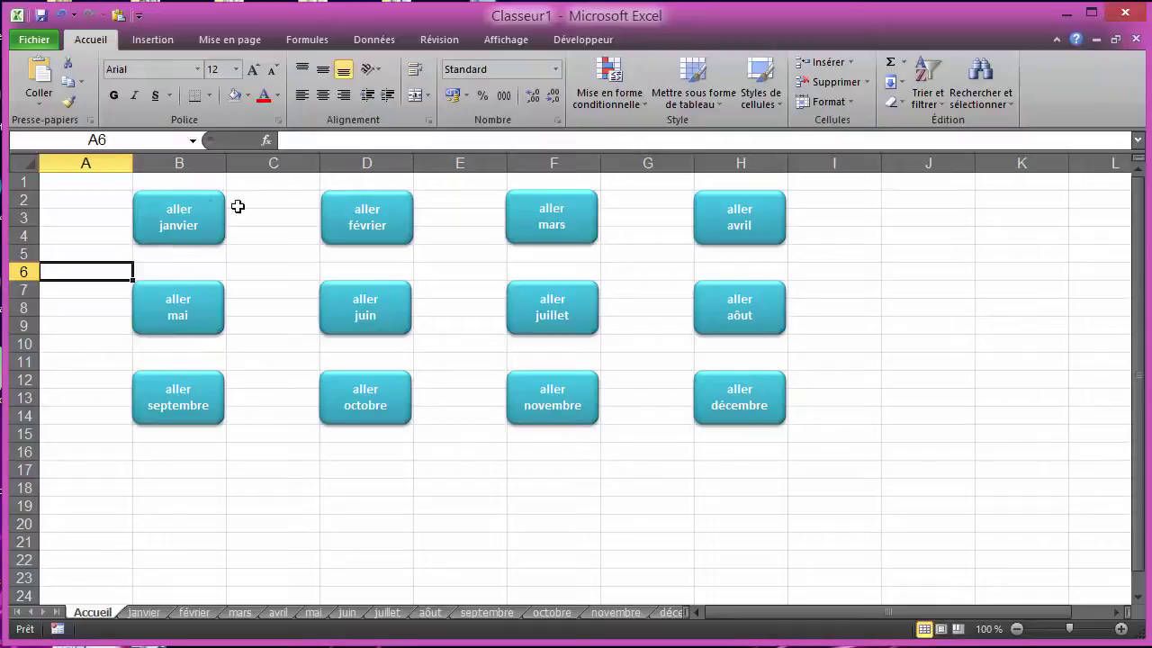
Open the code of Module1 in the Visual Basic editor to examine the aller_janvier macro.
click(582, 43)
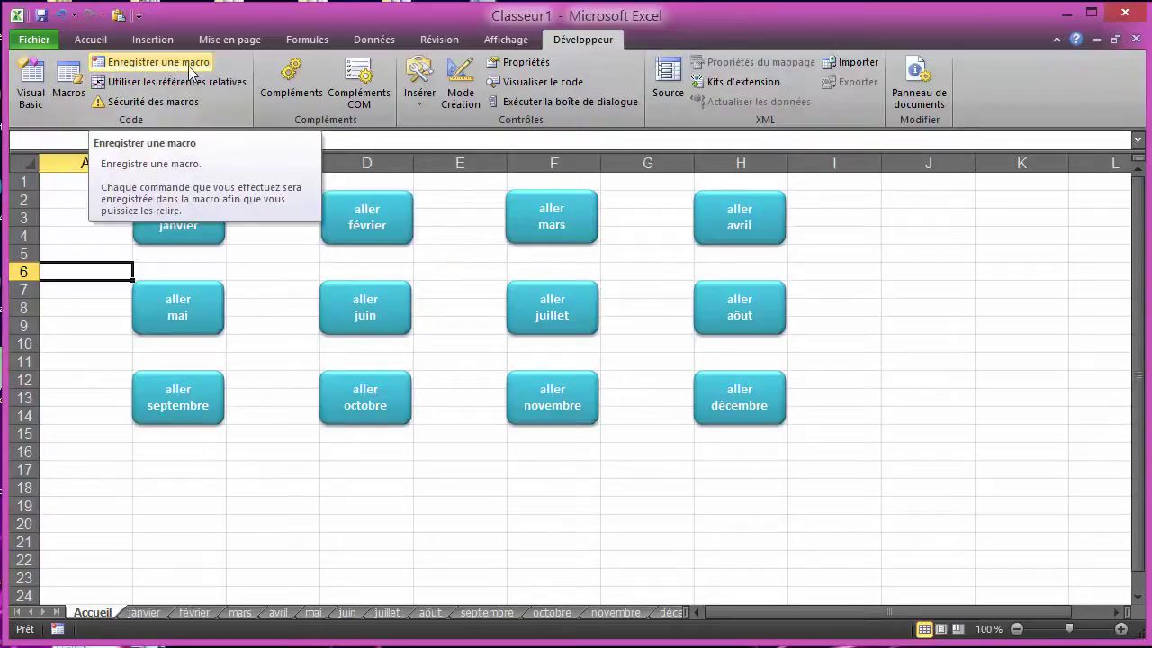
click(75, 84)
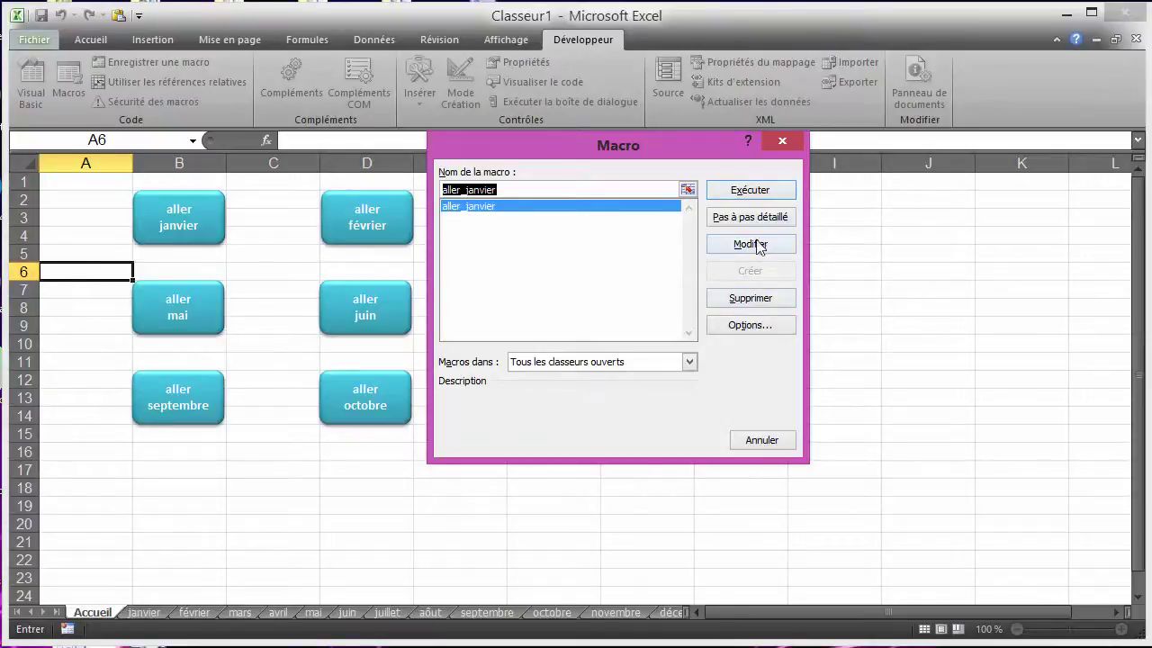
click(761, 439)
click(33, 83)
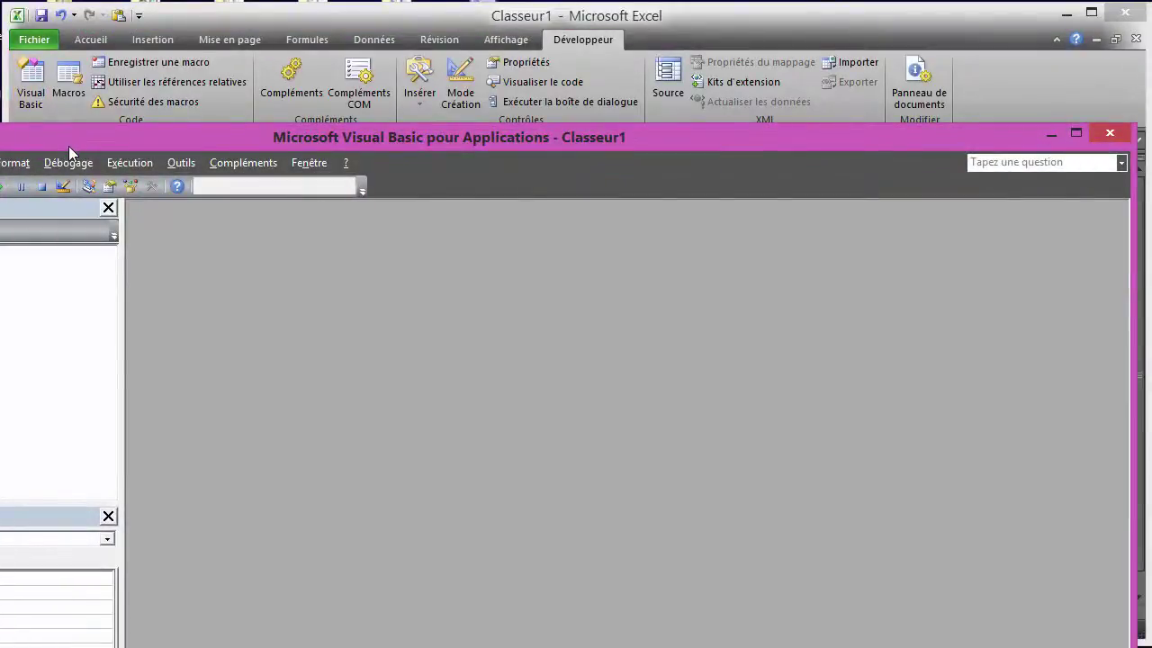
drag(54, 138, 292, 23)
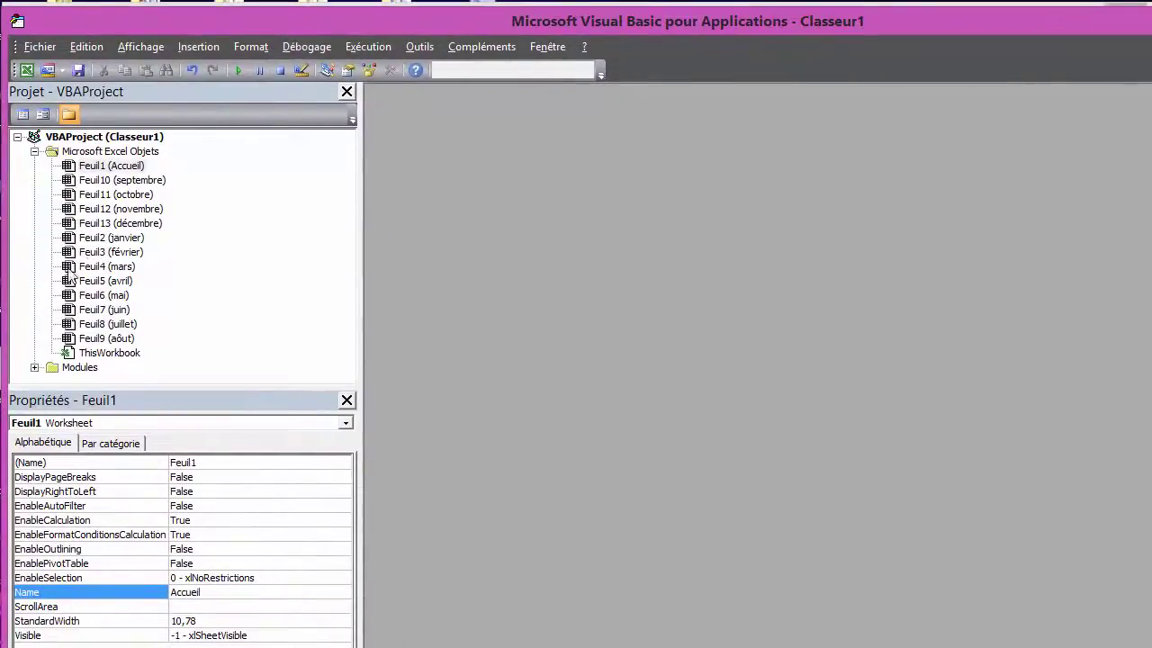
click(51, 368)
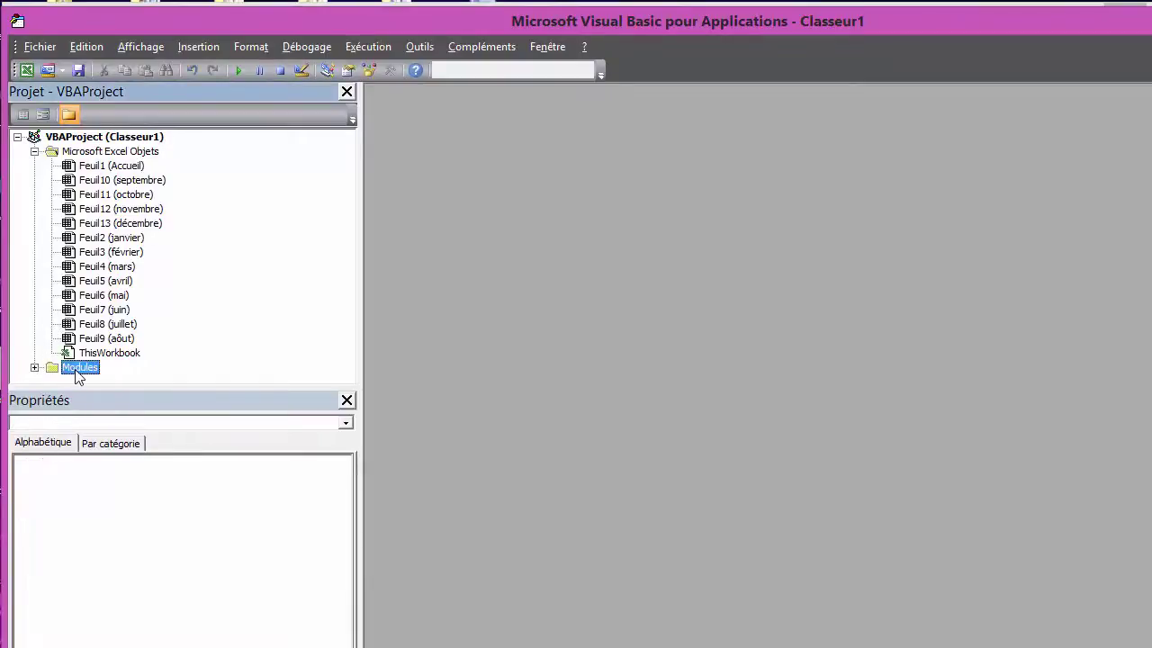
click(35, 368)
click(89, 368)
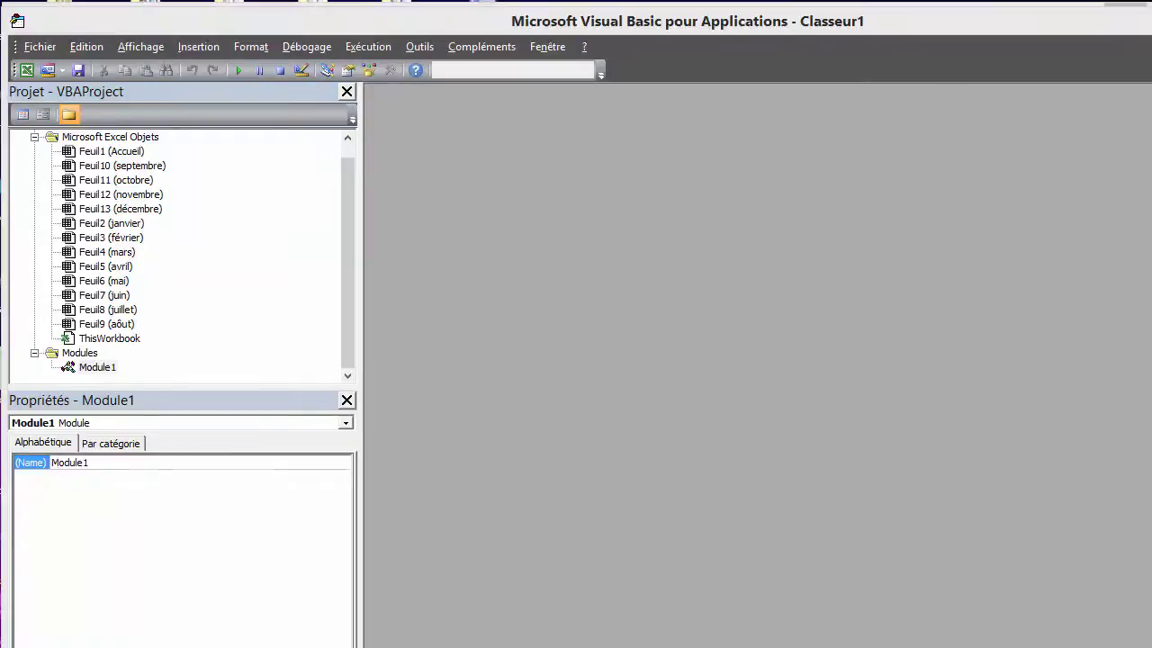
double_click(97, 367)
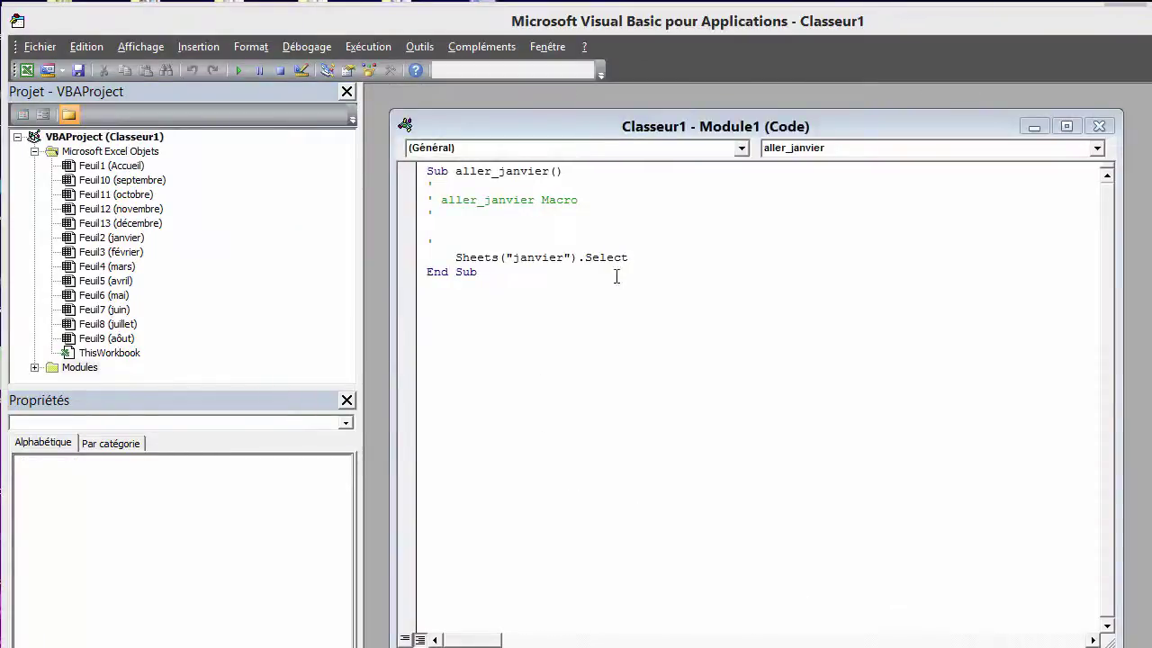
Expand the project's Modules folder and examine the full aller_janvier procedure in Module1.
click(76, 371)
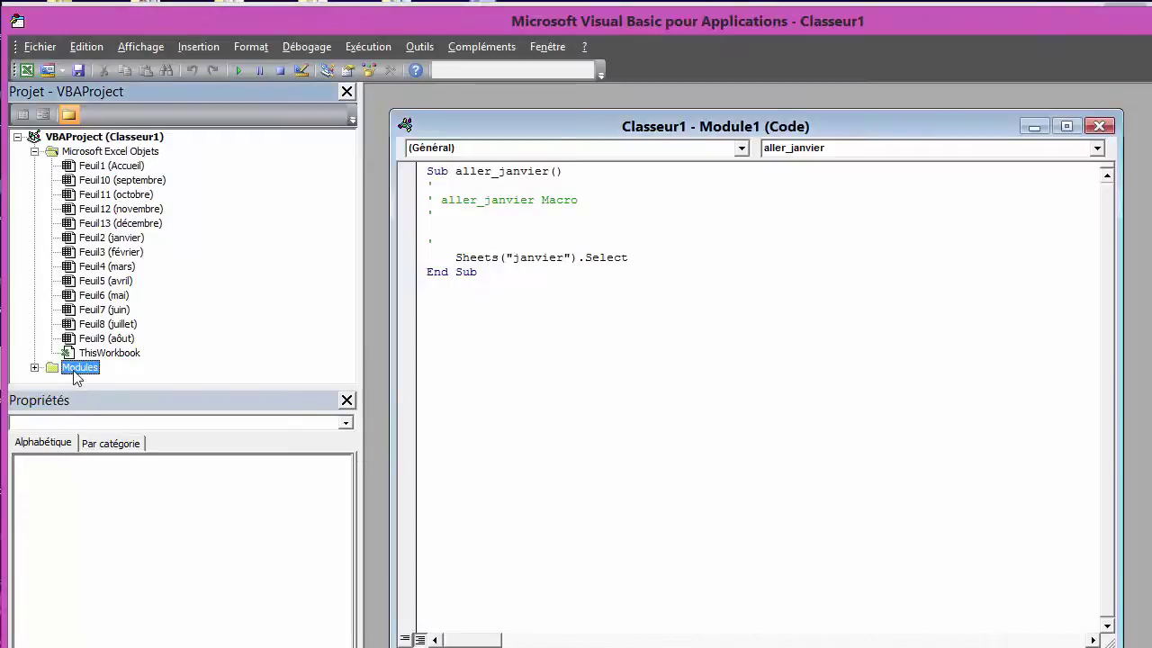
double_click(76, 373)
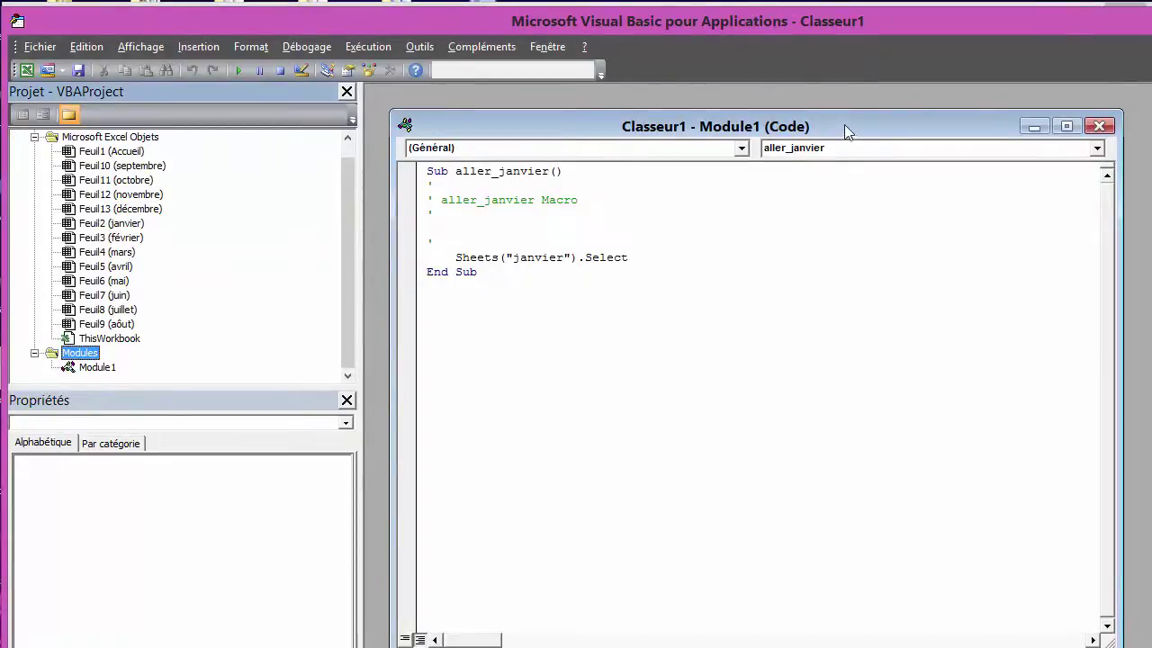
mouse_move(844, 128)
mouse_down()
mouse_move(875, 98)
mouse_move(844, 126)
mouse_up()
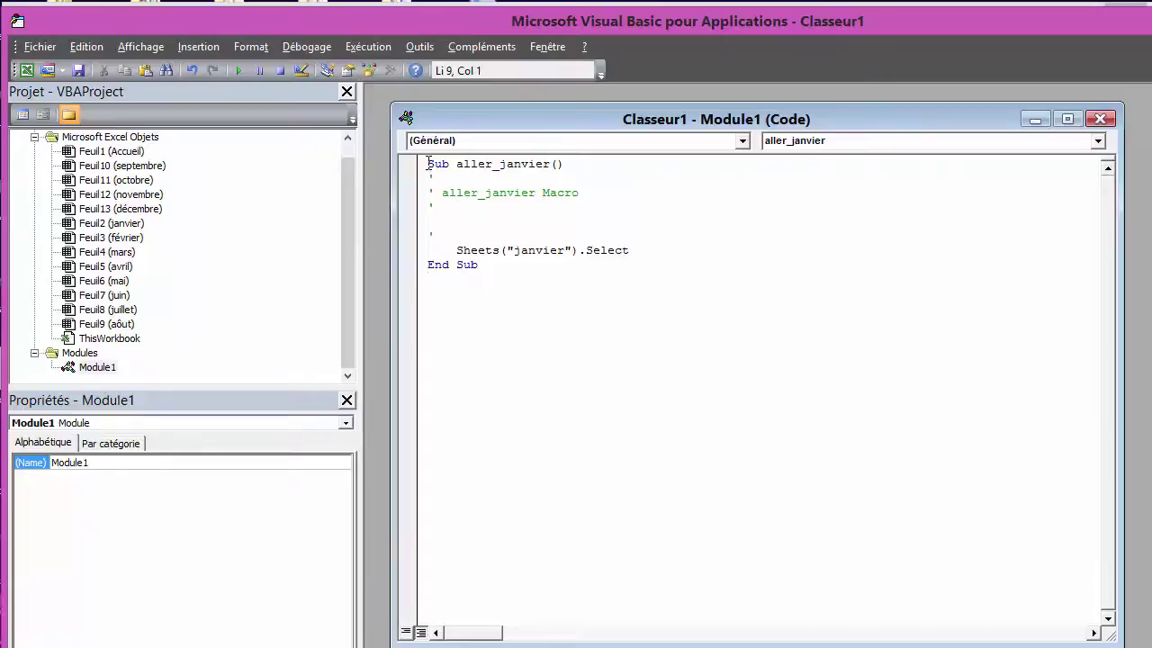
drag(428, 163, 624, 263)
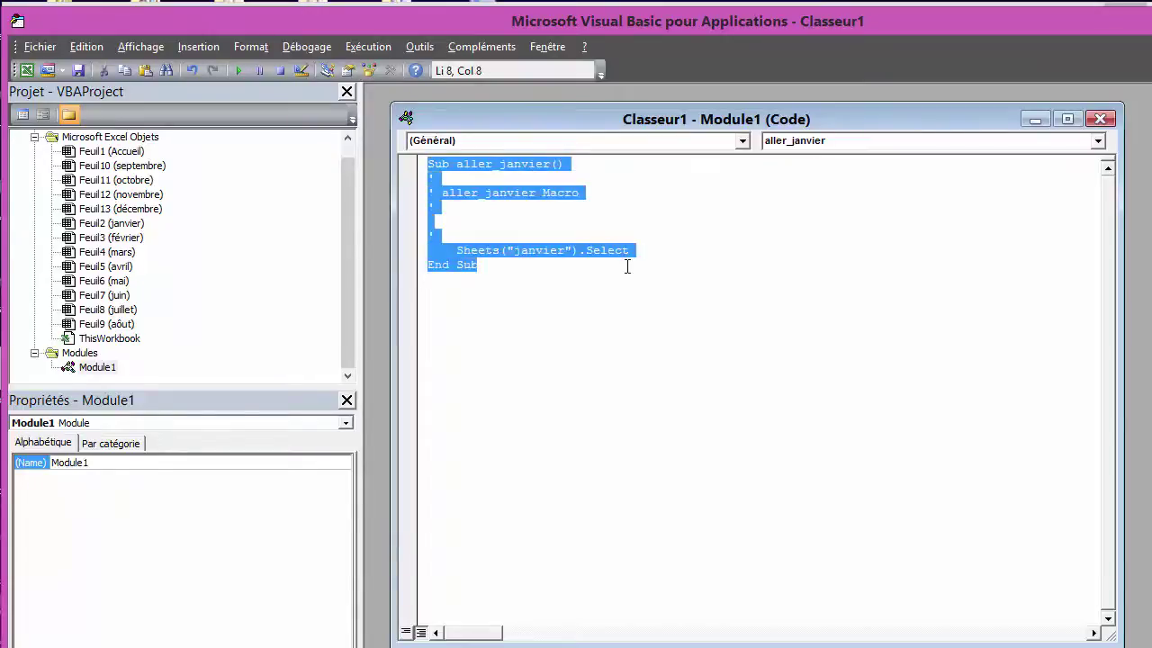
click(561, 325)
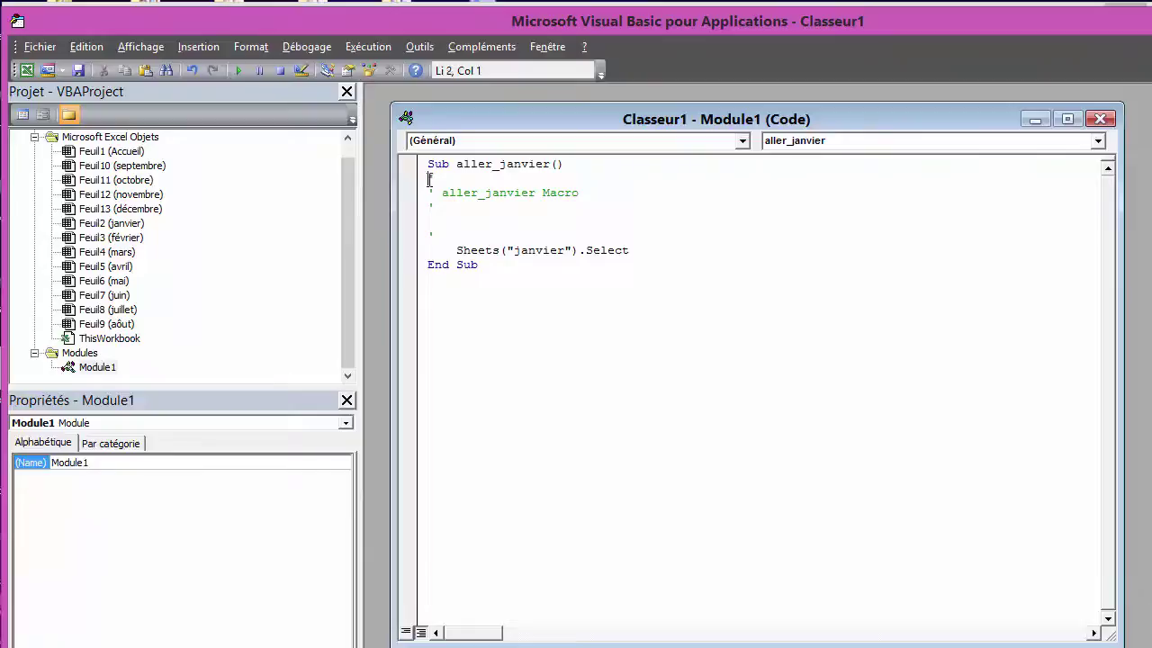
Delete the comment lines between the Sub line and the Sheets("janvier").Select line of aller_janvier, and close the Visual Basic editor.
drag(428, 178, 554, 232)
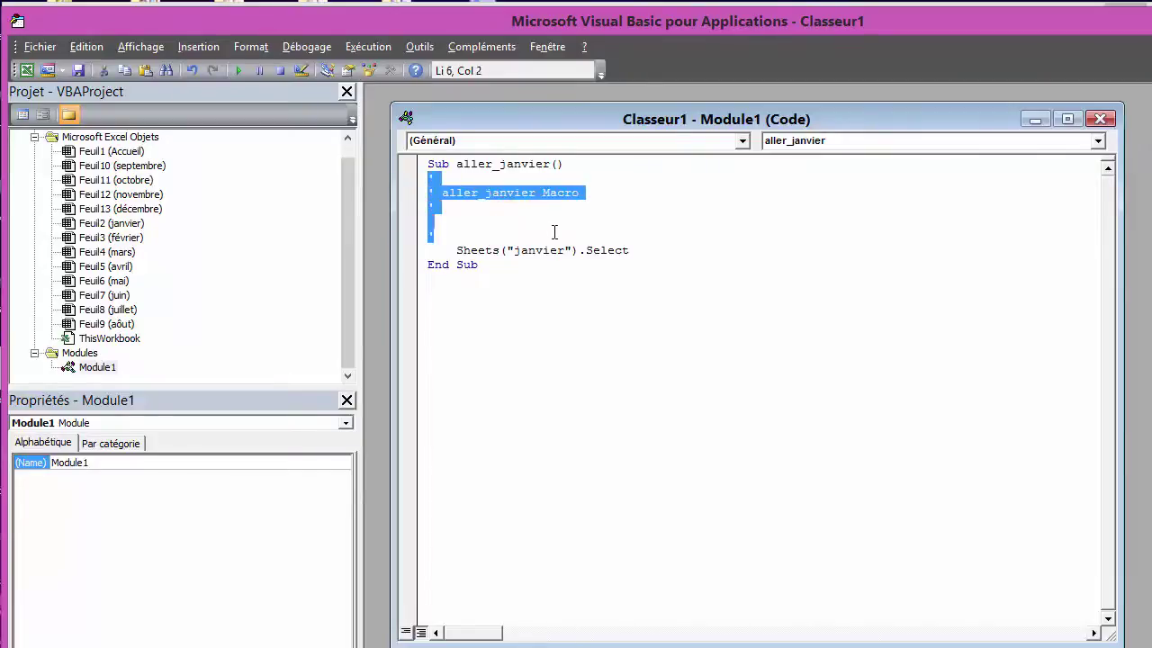
key(Delete)
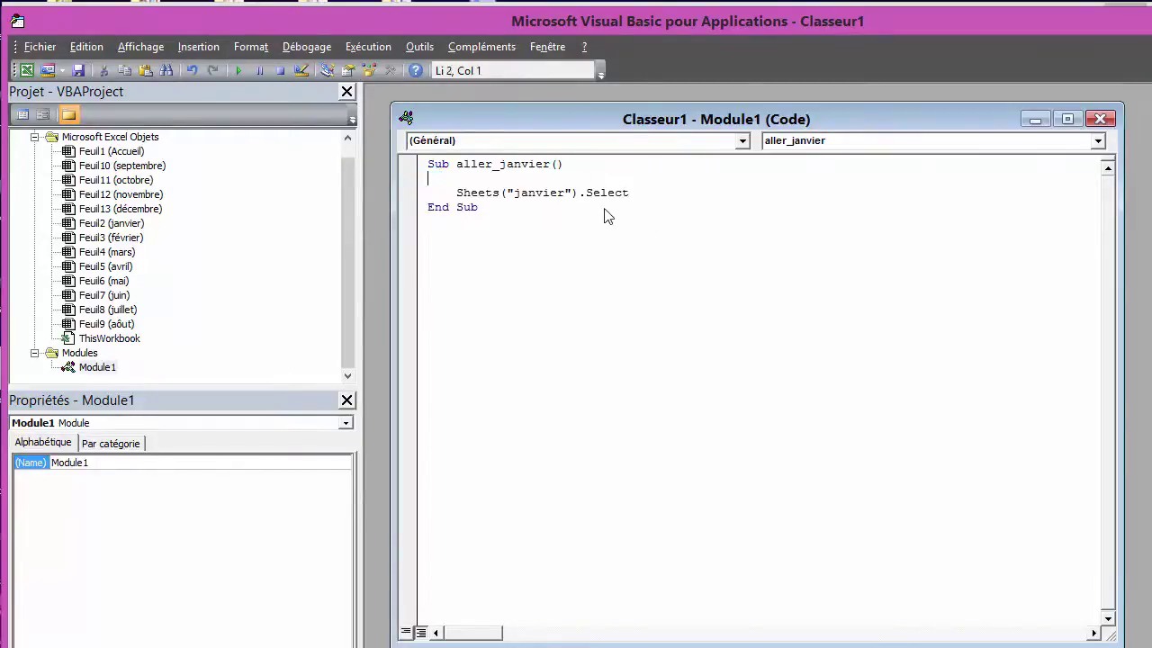
click(497, 219)
double_click(907, 27)
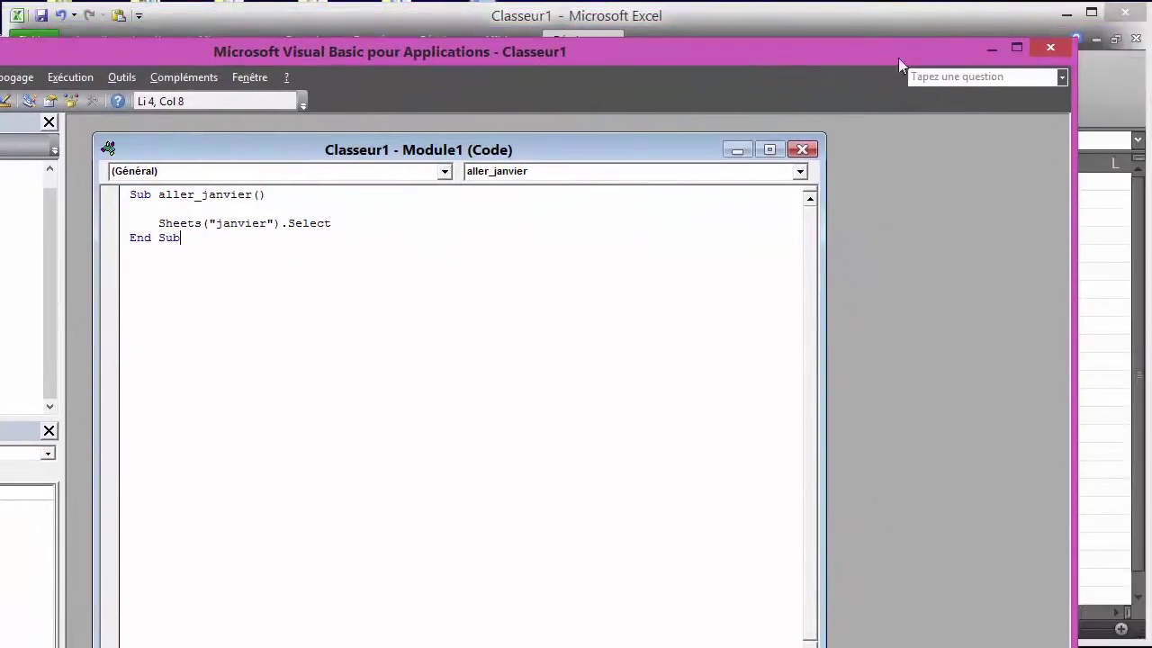
click(1051, 47)
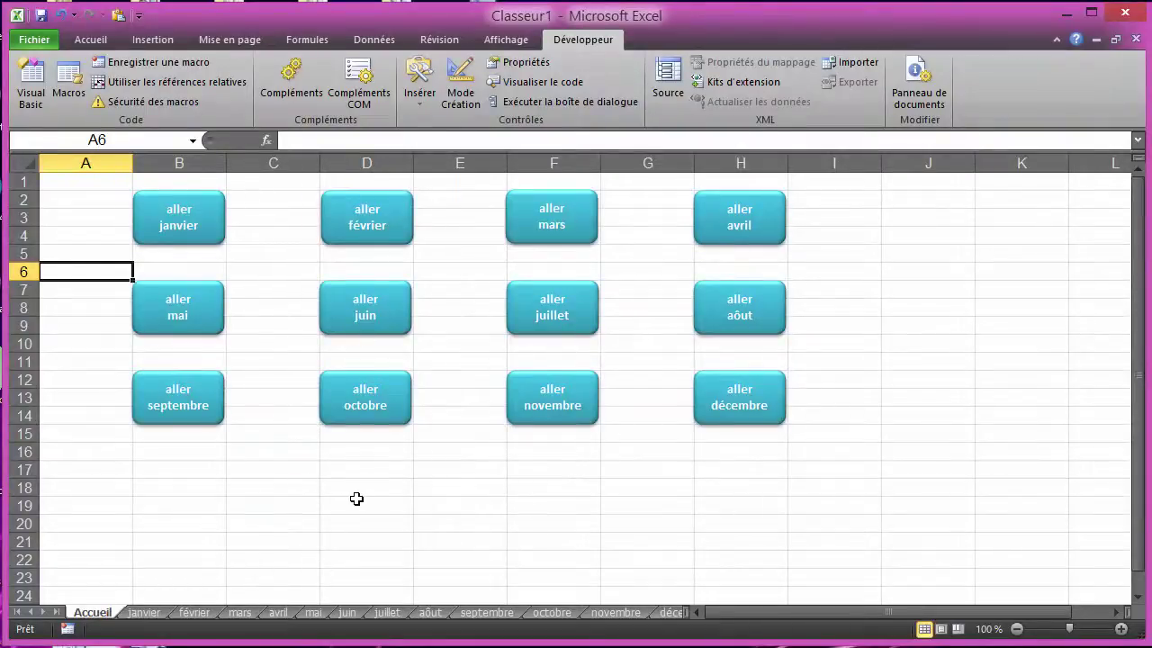
Test the "aller janvier" button with the shortened macro and return to the Accueil sheet.
click(297, 506)
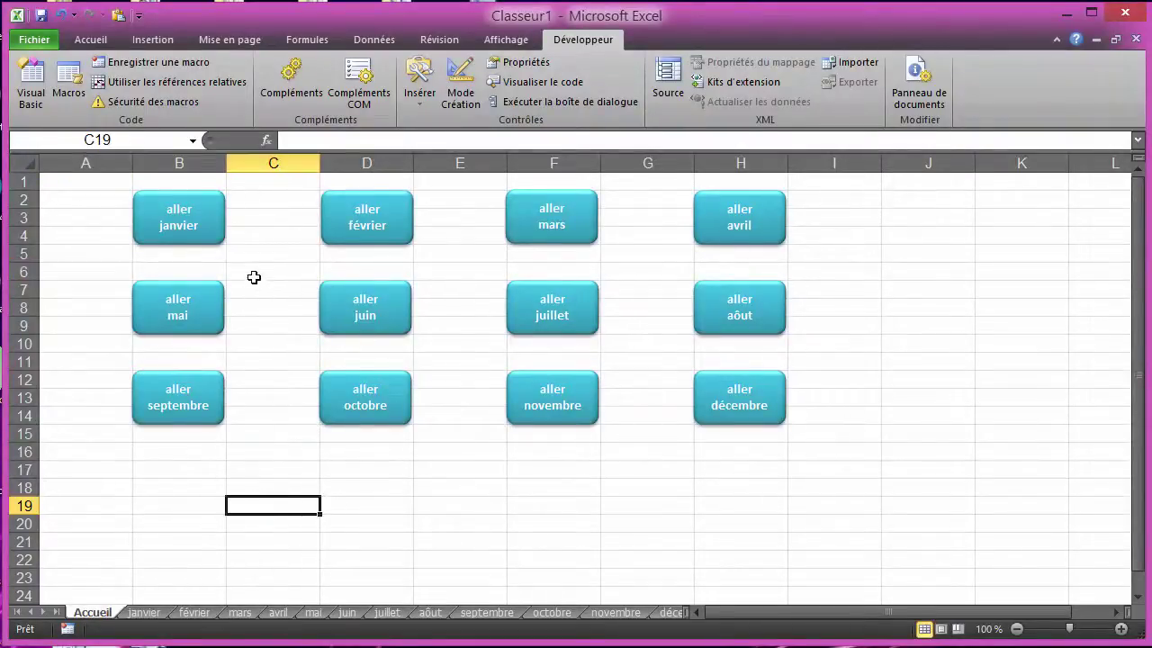
click(178, 216)
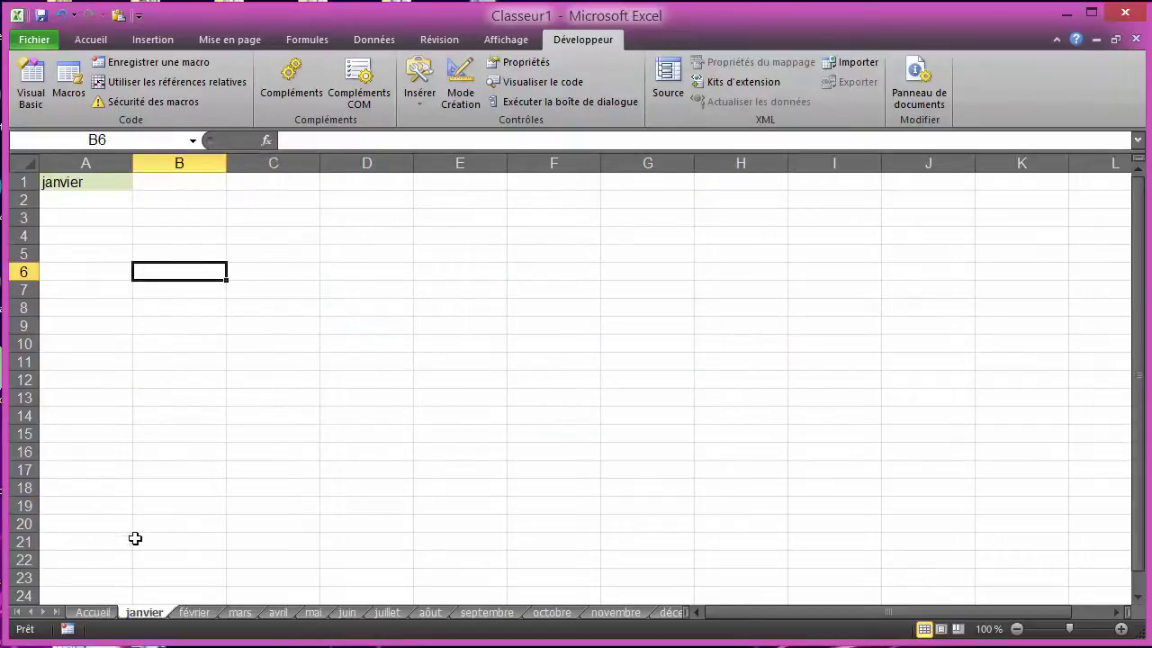
click(93, 613)
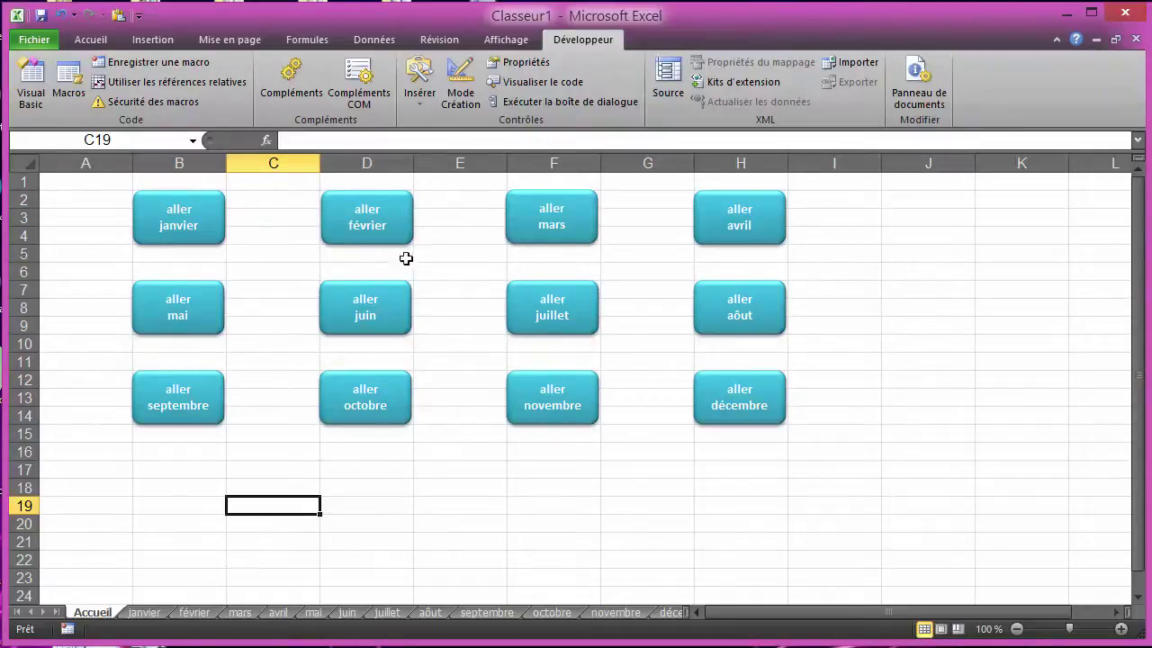
Assign a new macro named aller_fevrier to the "aller février" button and start recording it in Ce classeur.
right_click(356, 207)
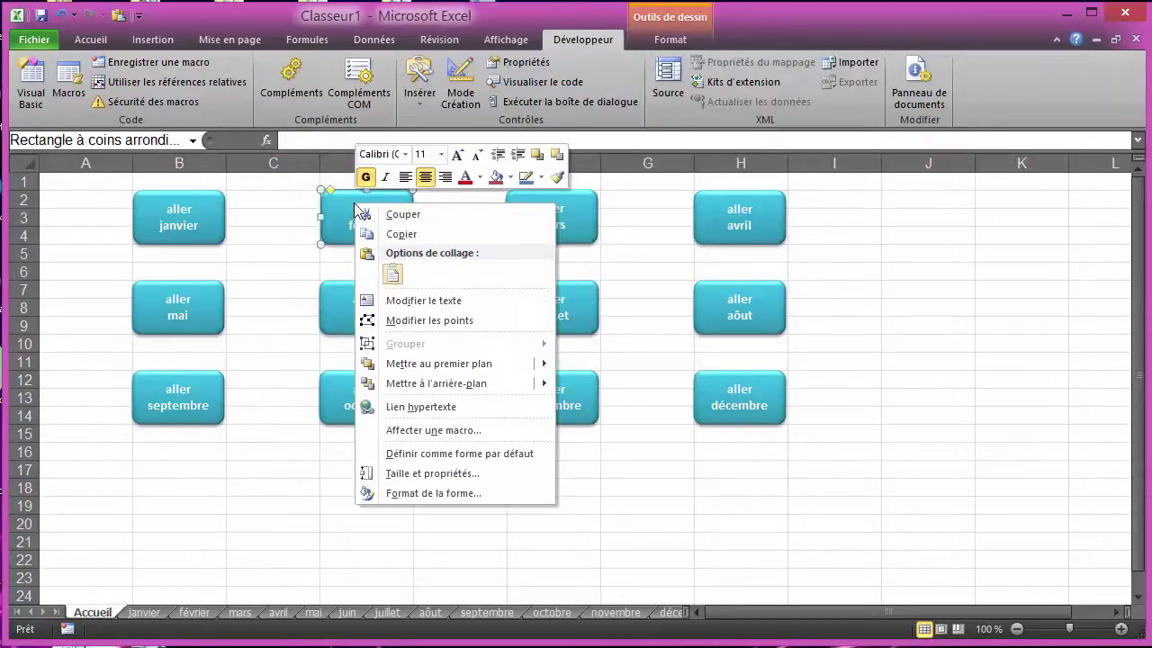
click(449, 431)
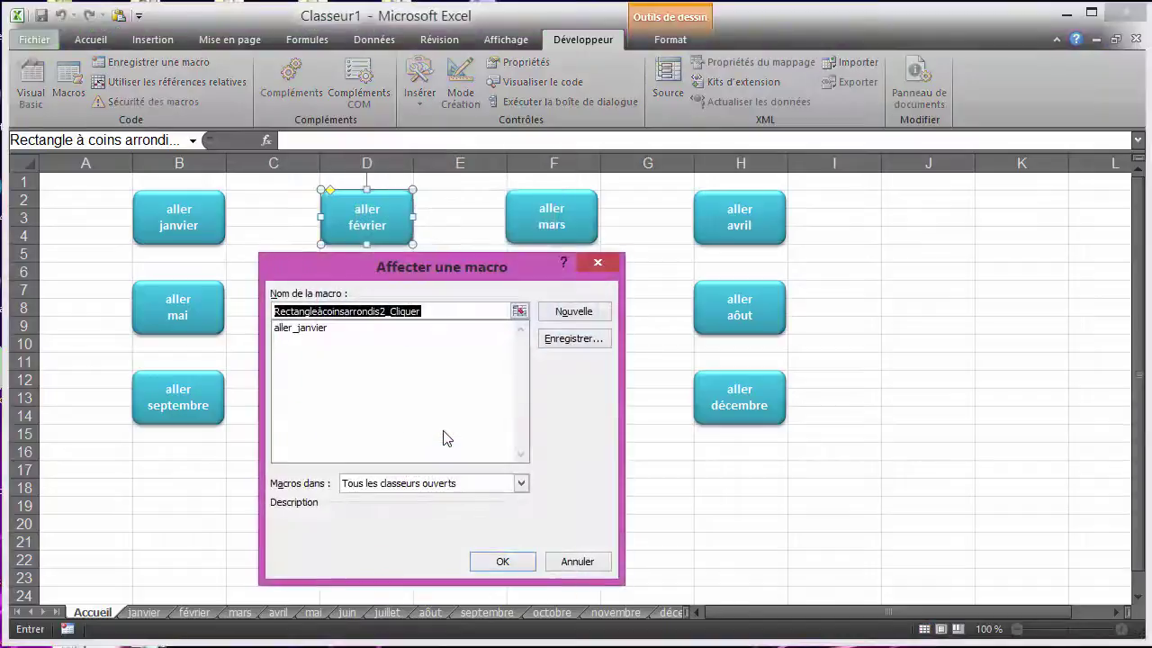
click(310, 330)
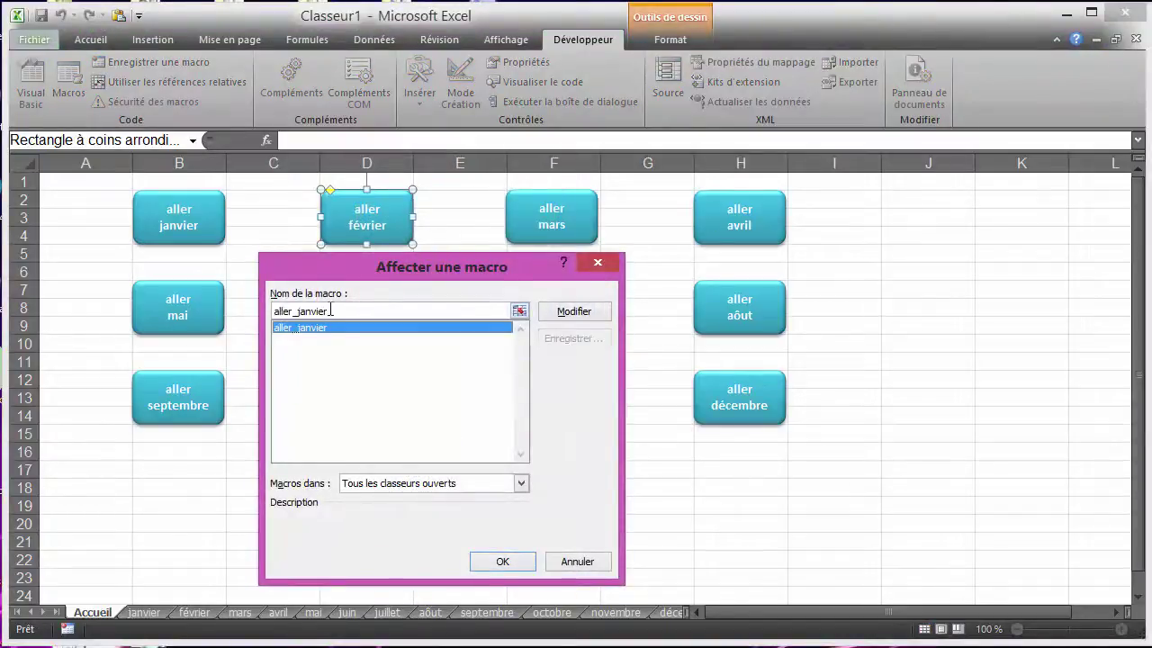
click(342, 309)
key(BackSpace)
key(BackSpace)
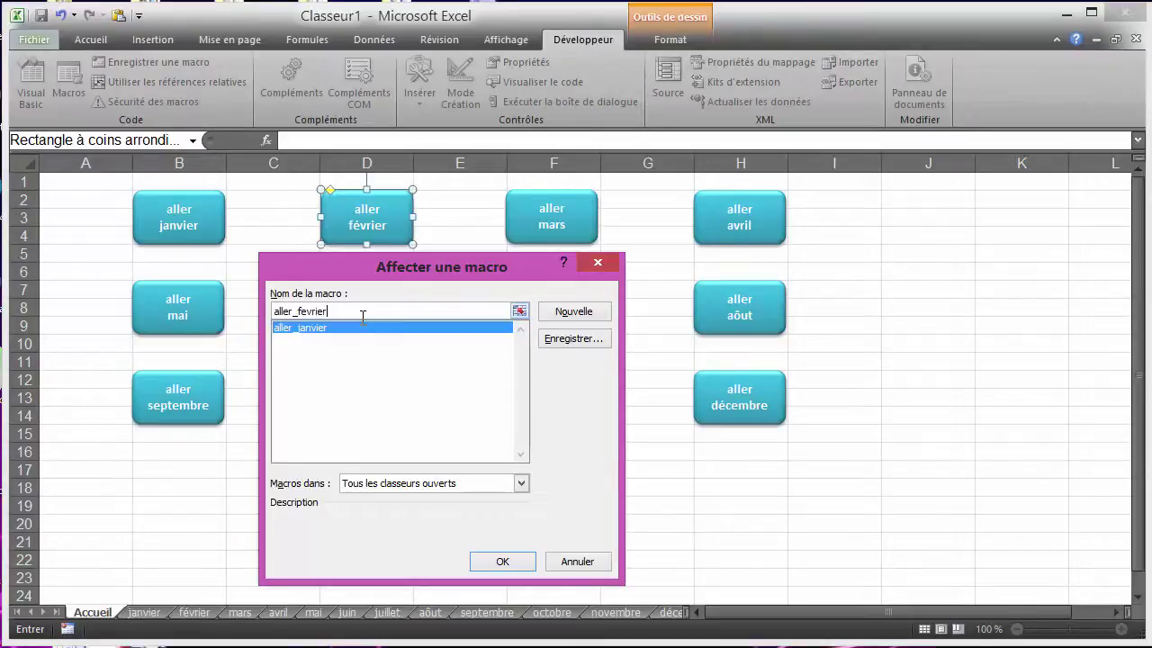
click(569, 340)
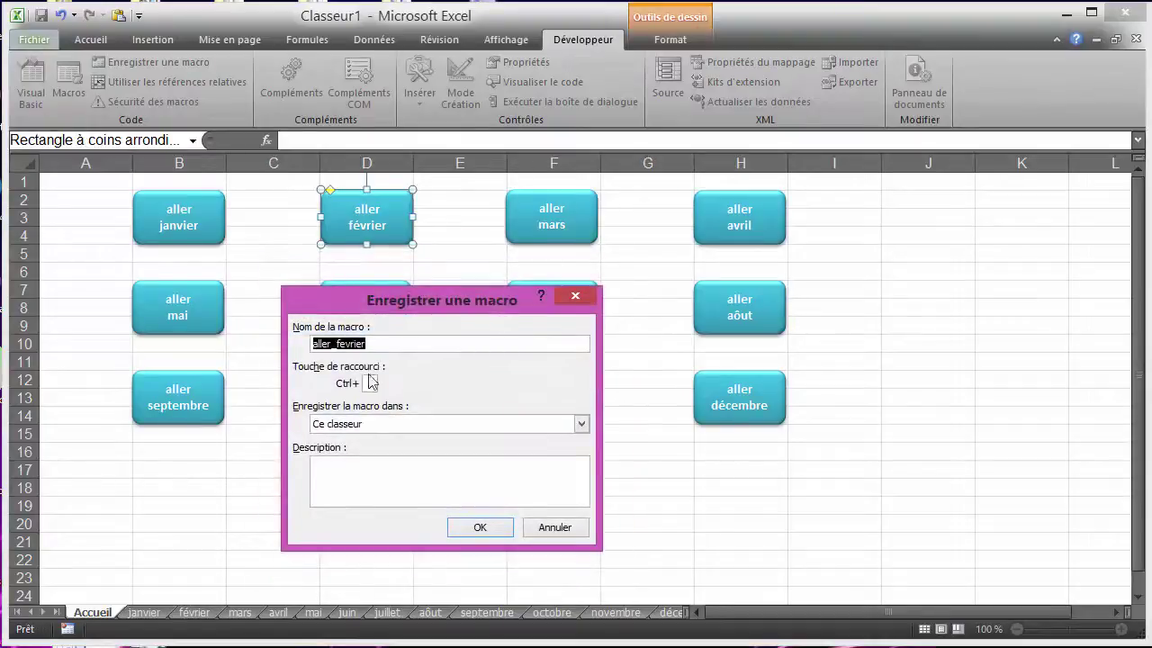
click(483, 532)
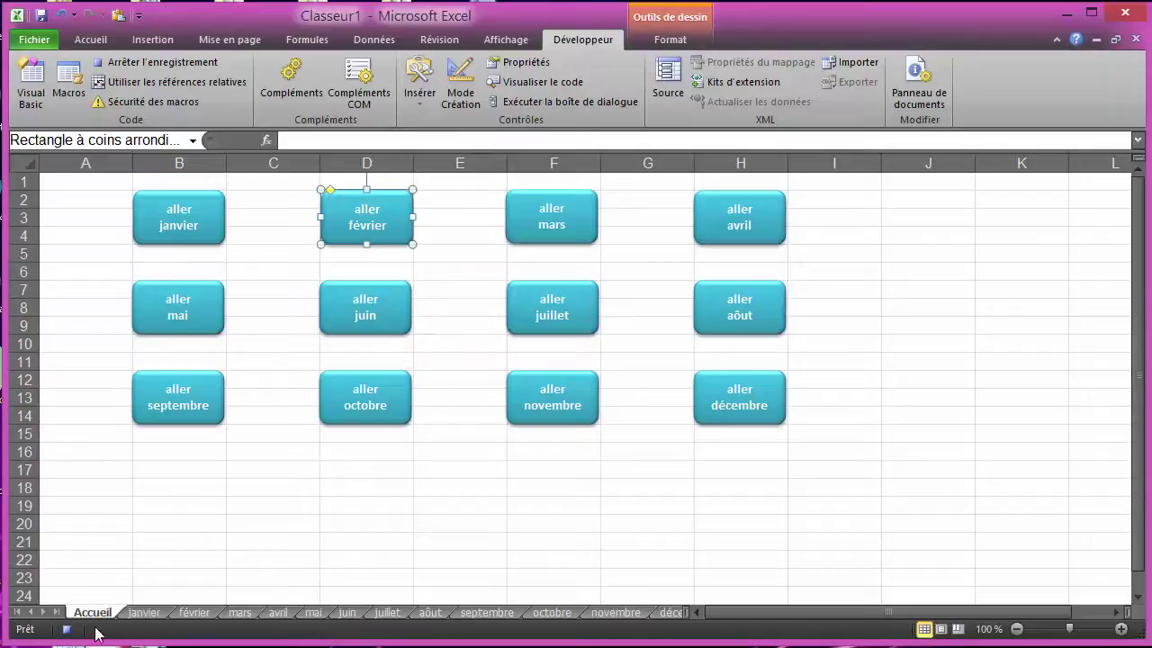
Record switching to the février sheet, stop the macro recording, and return to the Accueil sheet.
click(194, 614)
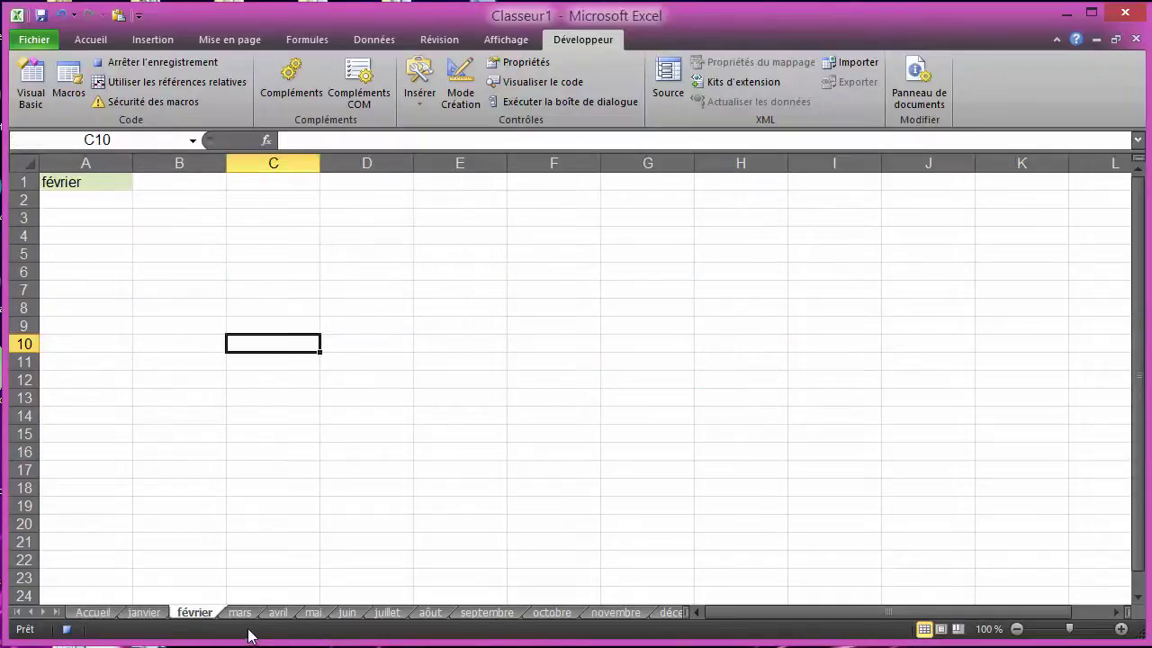
click(67, 631)
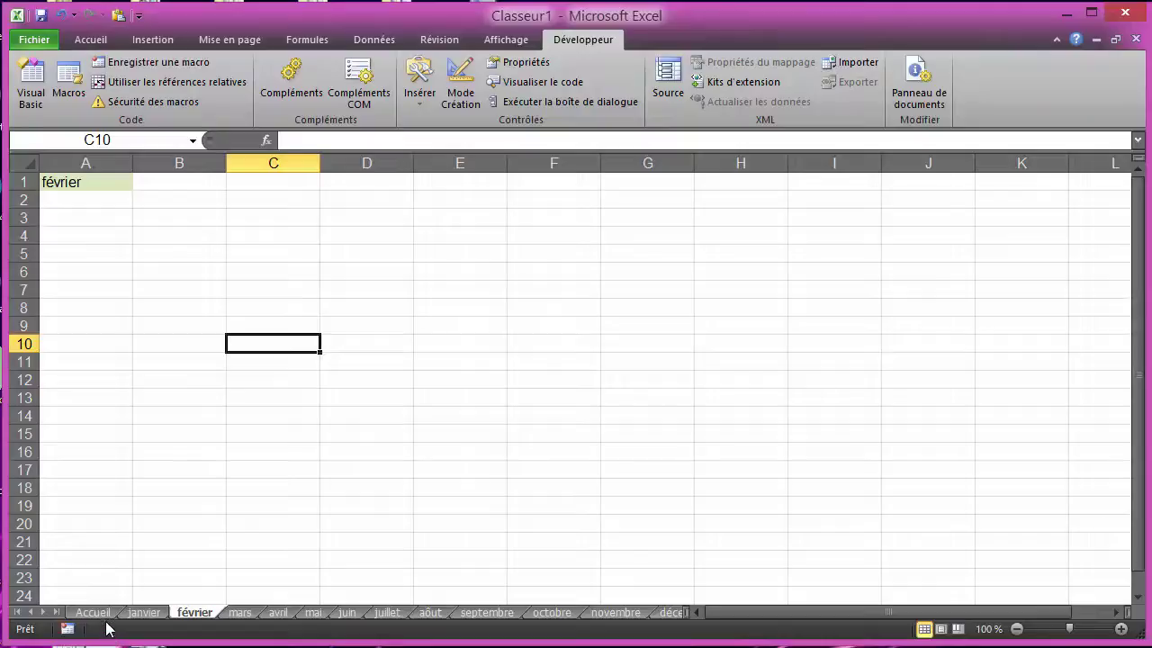
click(94, 613)
Deselect the shapes, test the "aller février" button, and return to the Accueil sheet.
click(284, 529)
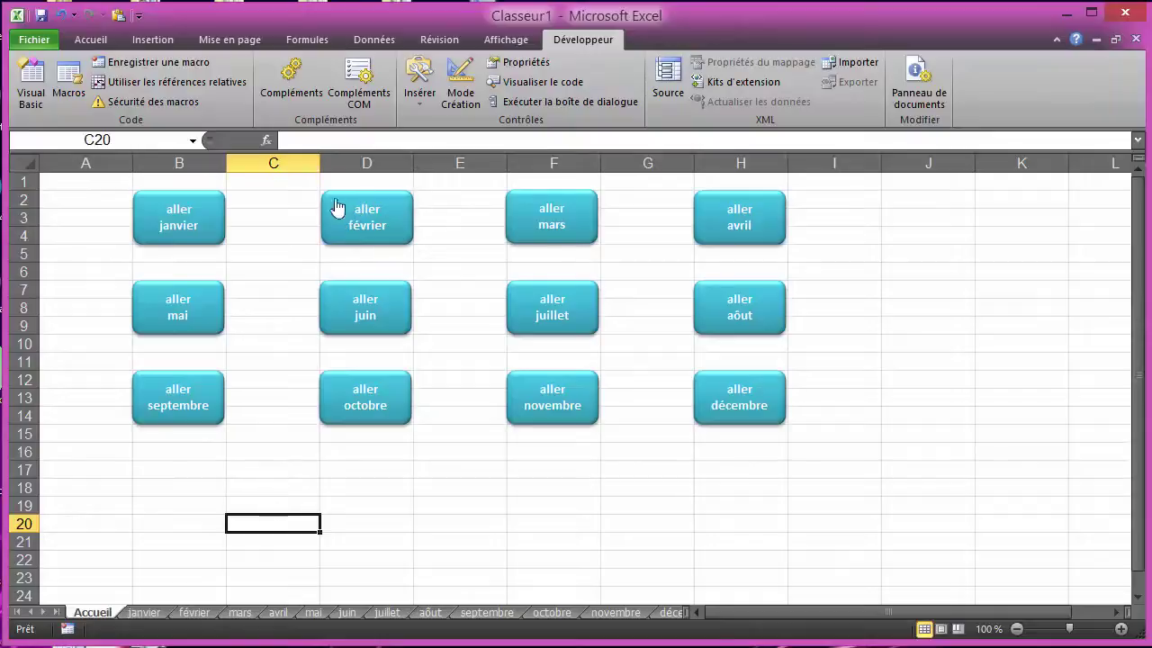
click(387, 219)
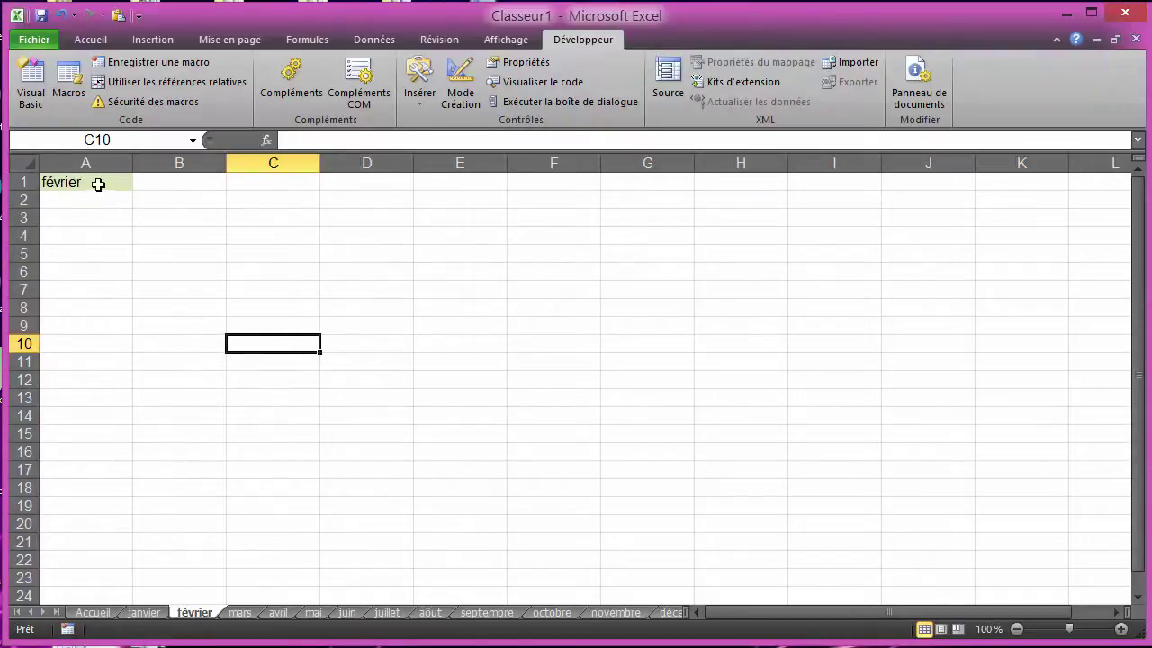
click(93, 612)
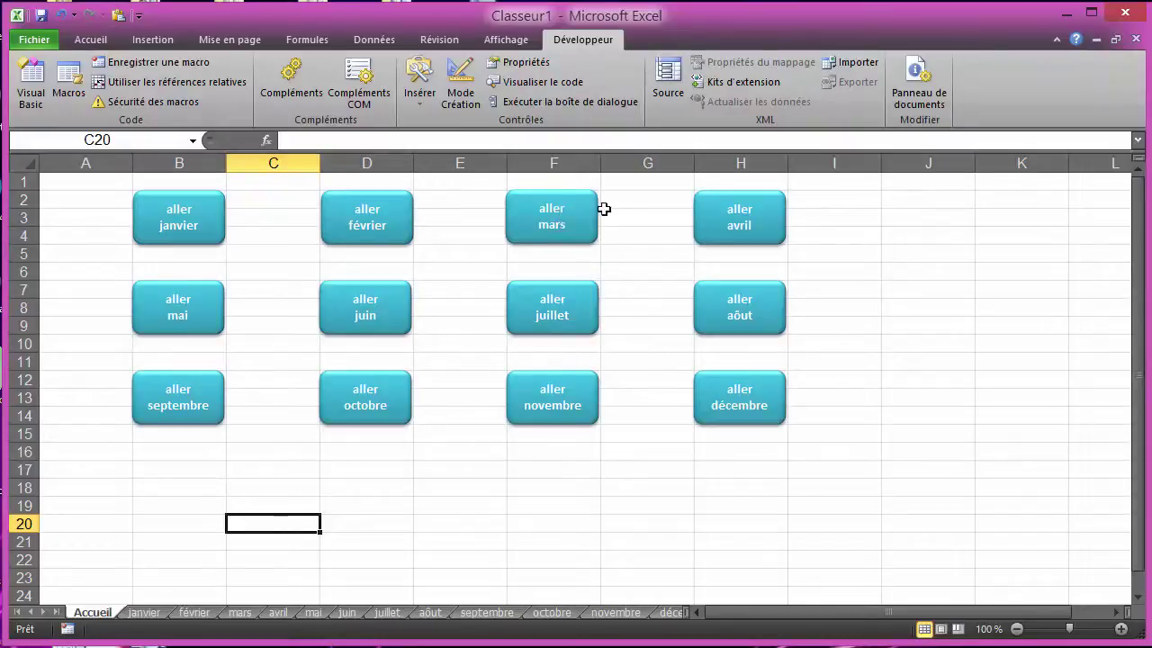
Assign a new macro named aller_mars to the "aller mars" button and start recording it in Ce classeur.
right_click(566, 214)
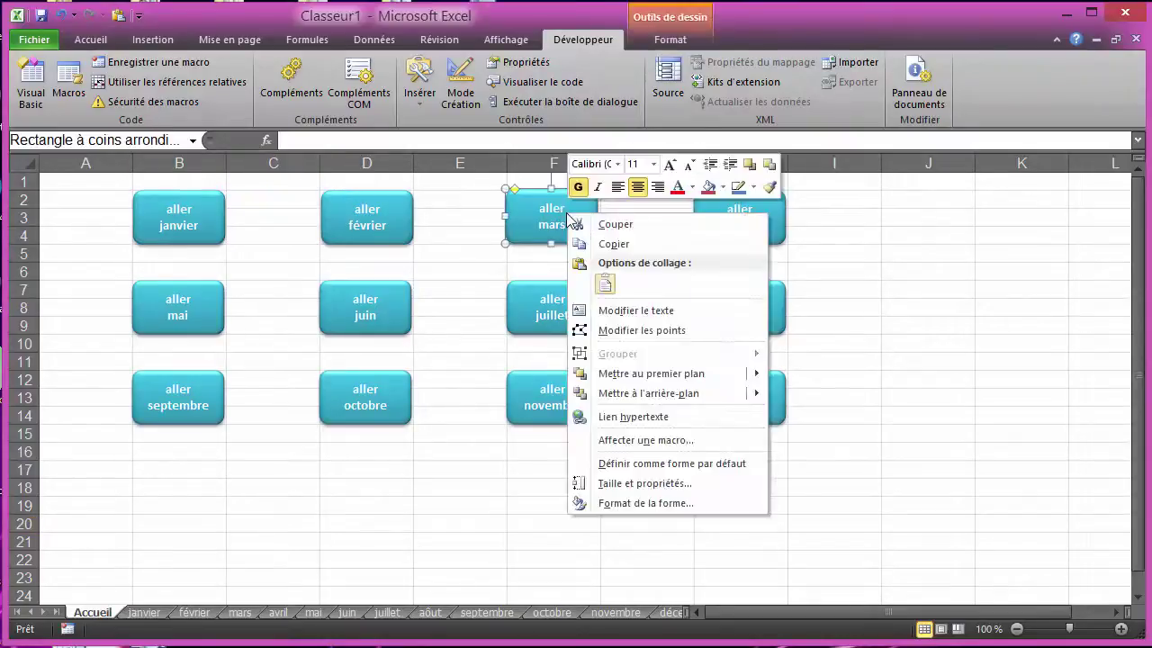
click(673, 441)
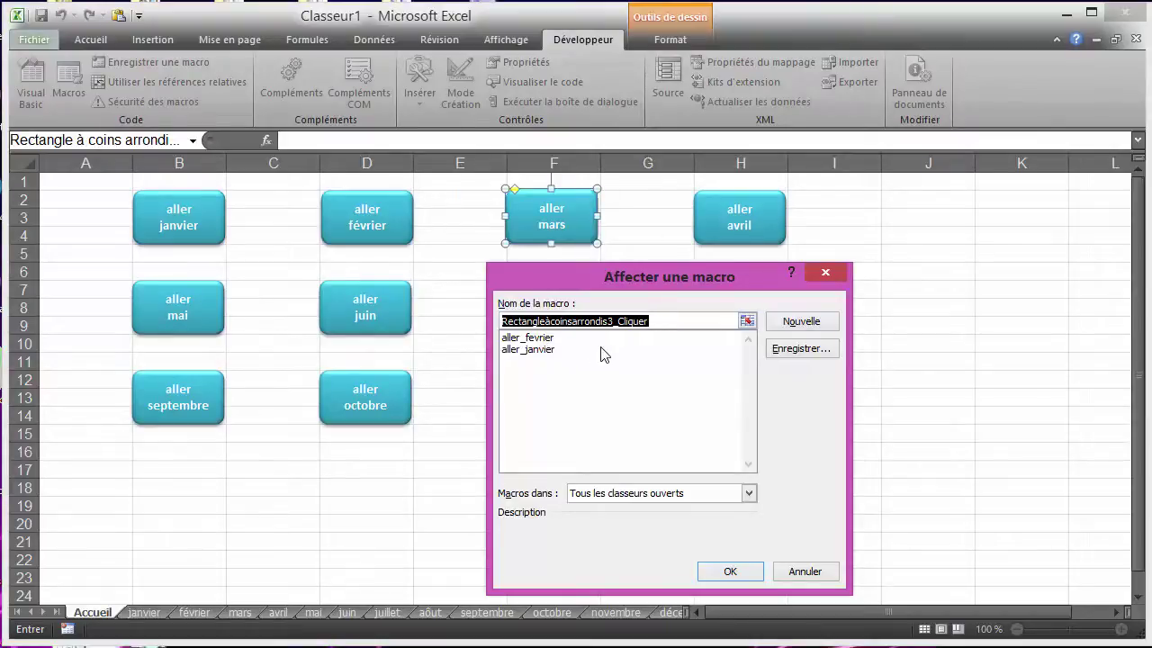
click(547, 351)
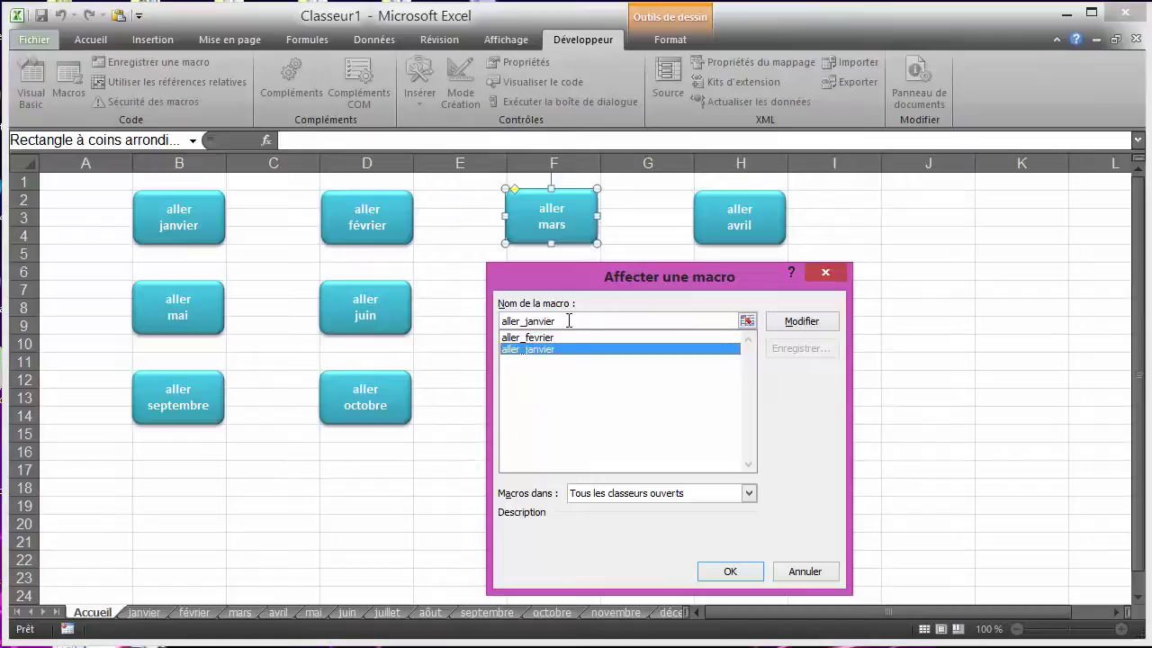
key(BackSpace)
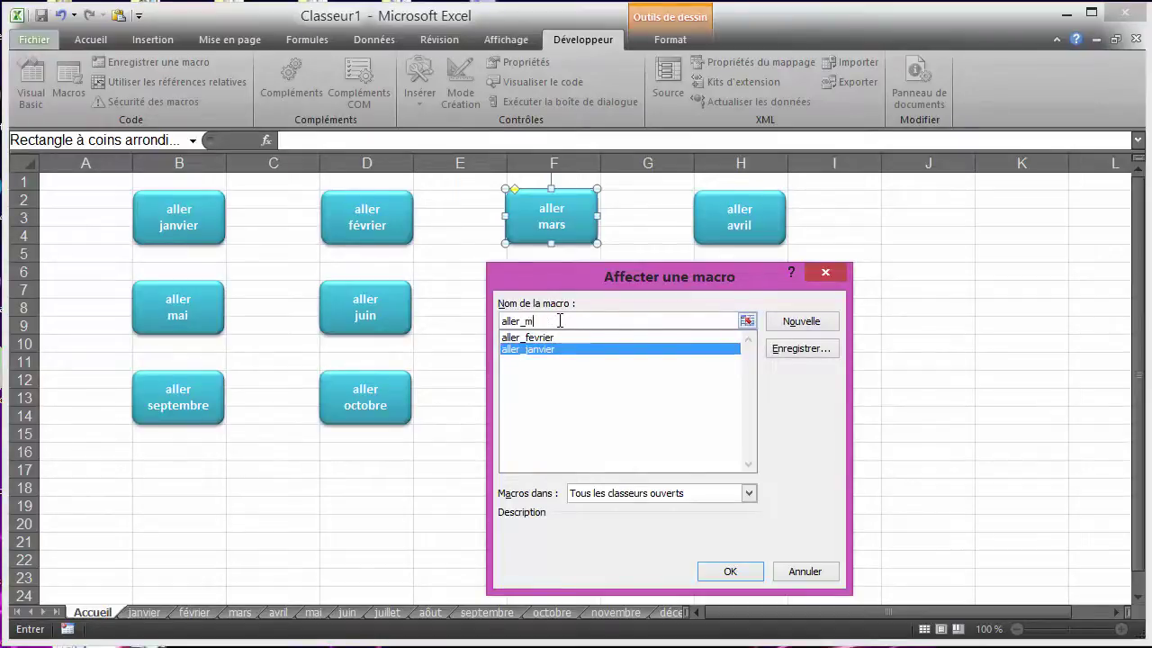
text(mars)
click(803, 351)
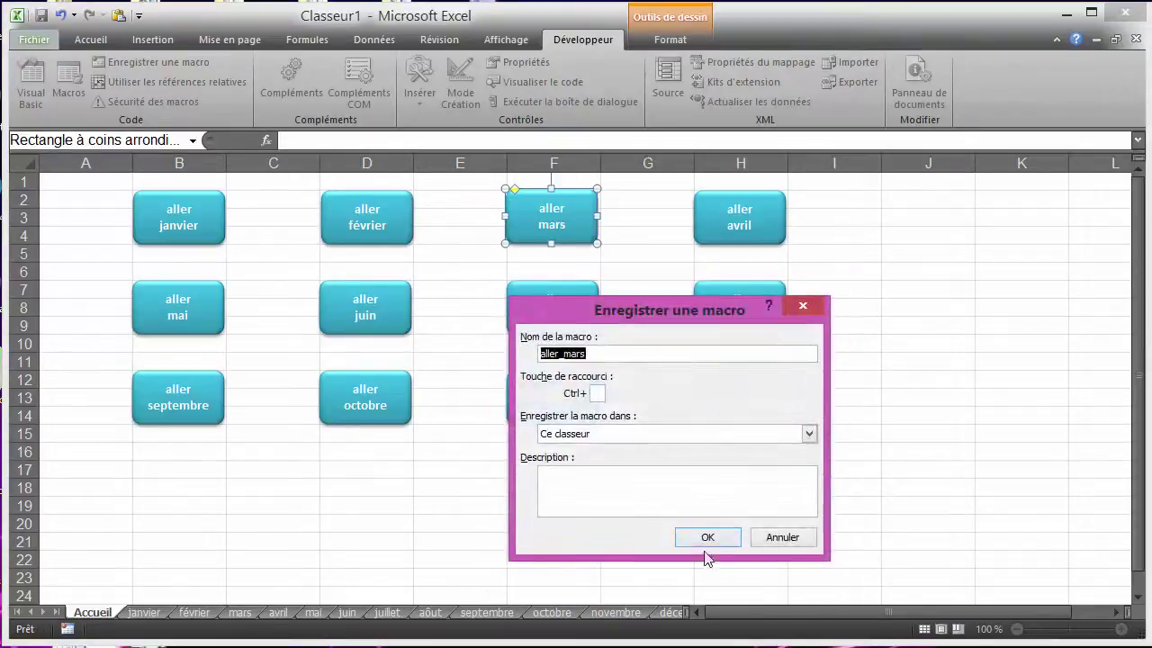
click(707, 537)
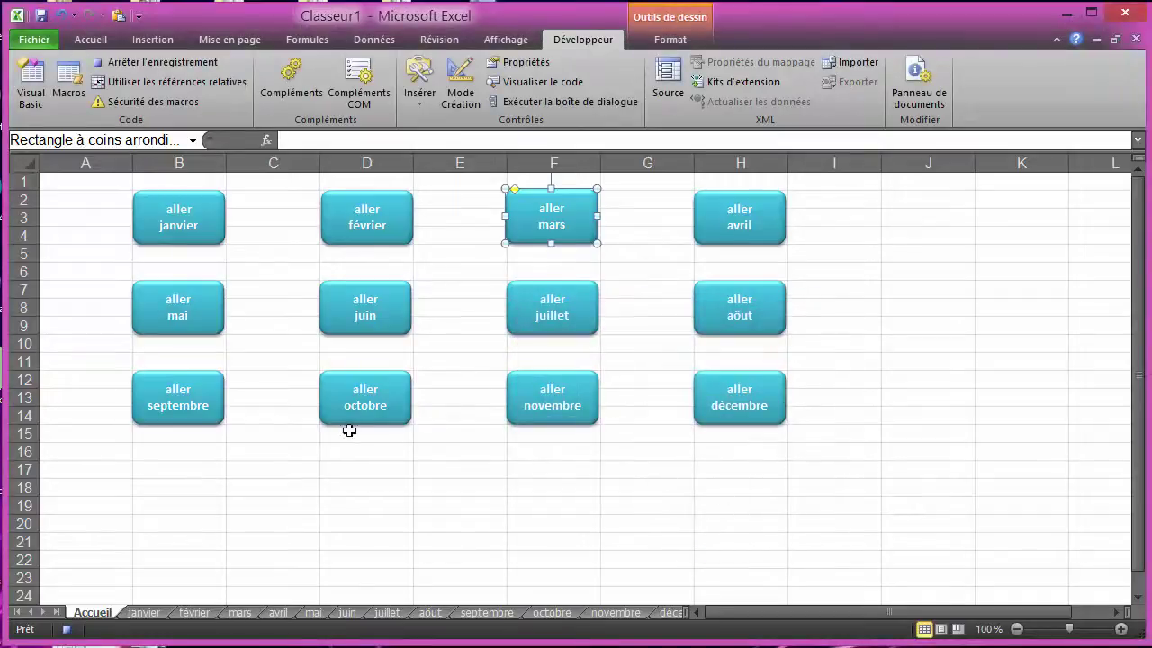
Record switching to the mars sheet, stop the macro recording, and return to the Accueil sheet.
click(239, 613)
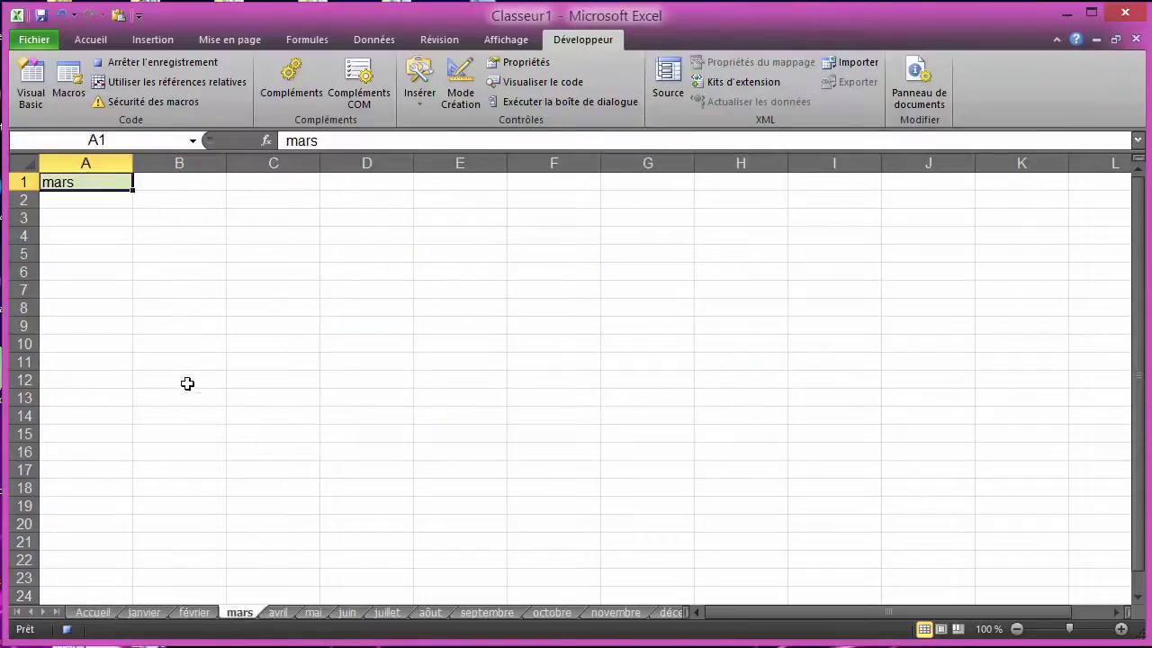
click(68, 630)
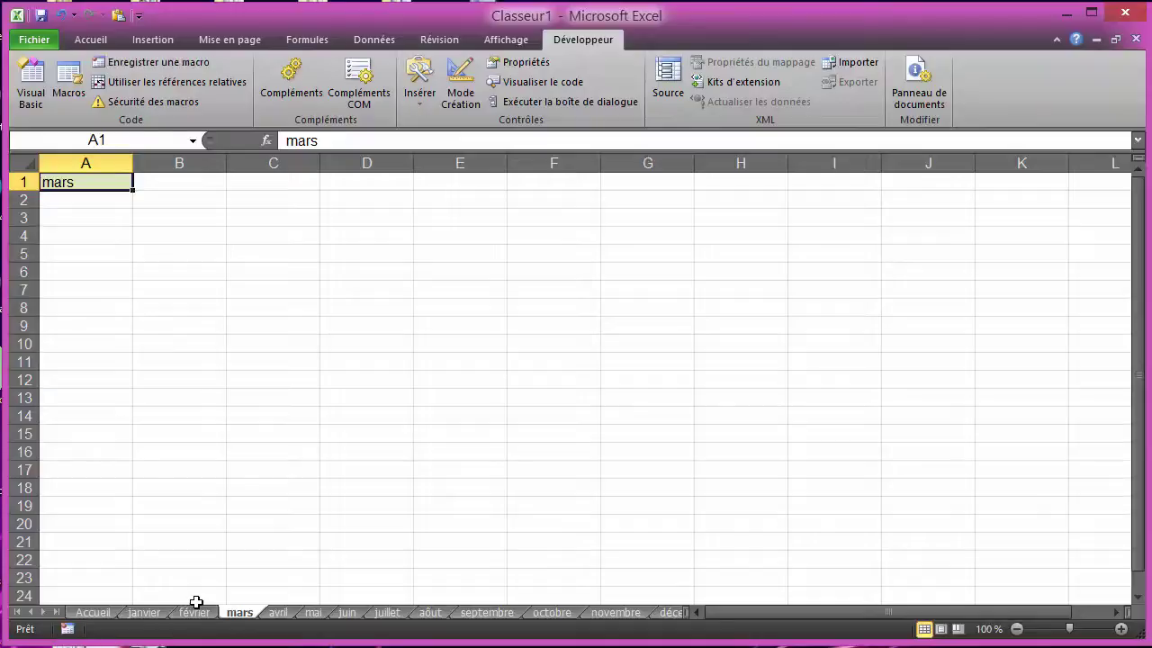
click(94, 611)
Deselect the shapes, test the "aller mars" button, and return to the Accueil sheet.
click(401, 565)
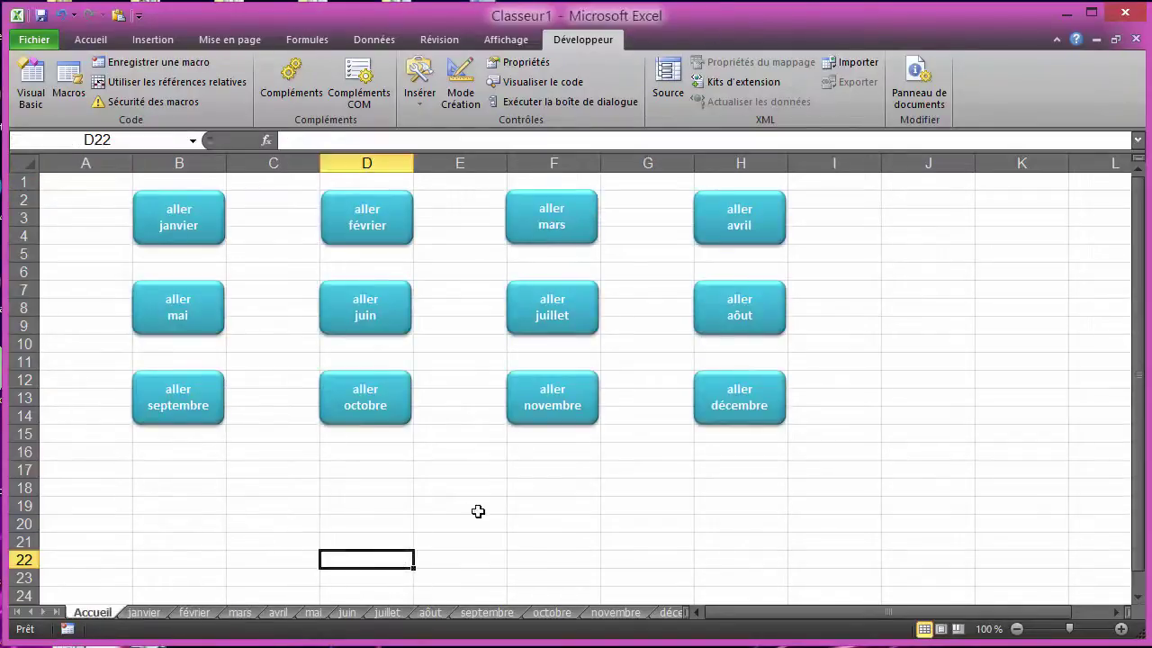
click(545, 225)
click(583, 412)
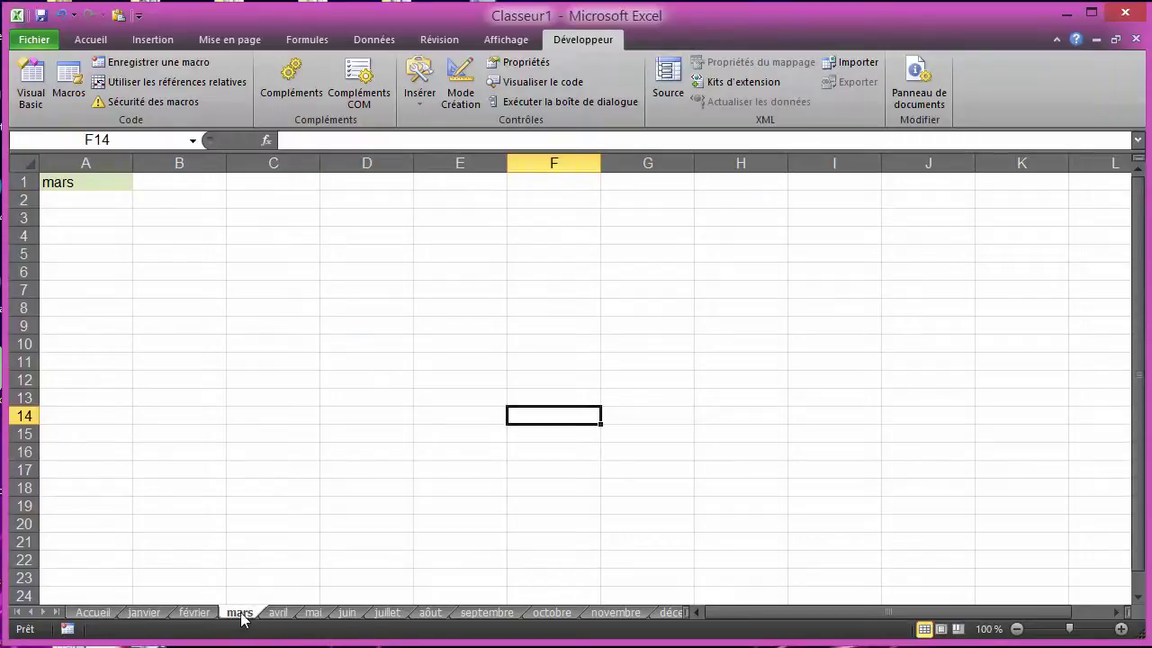
click(97, 614)
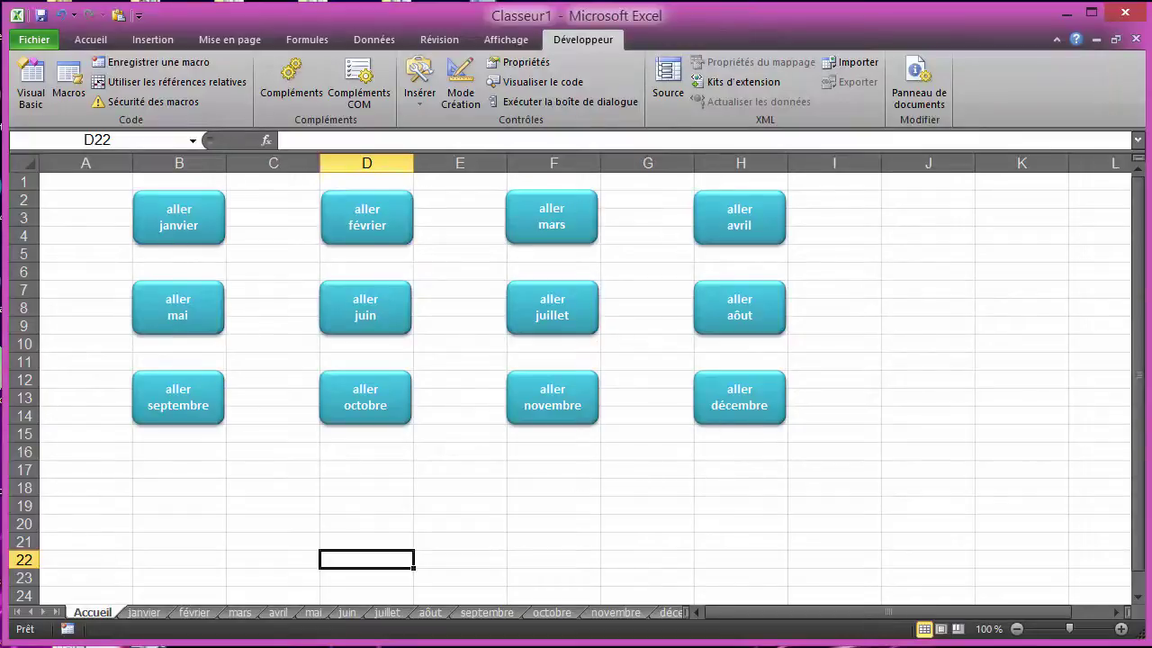
Open the Save As dialog for the workbook and check its file type setting.
click(41, 40)
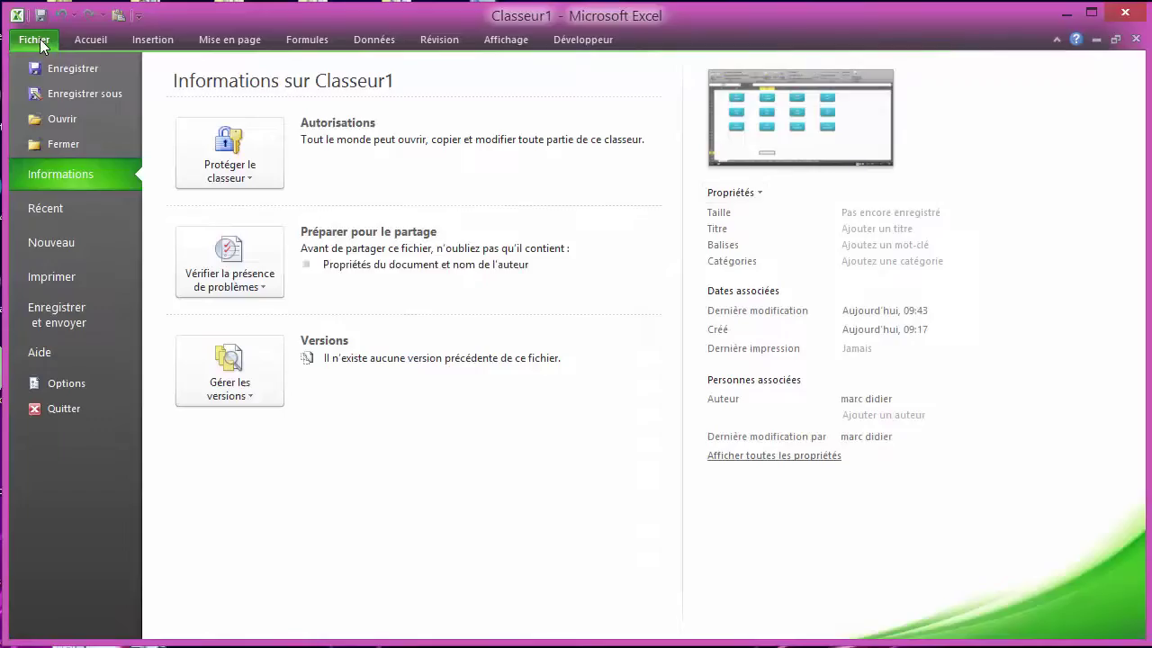
click(87, 88)
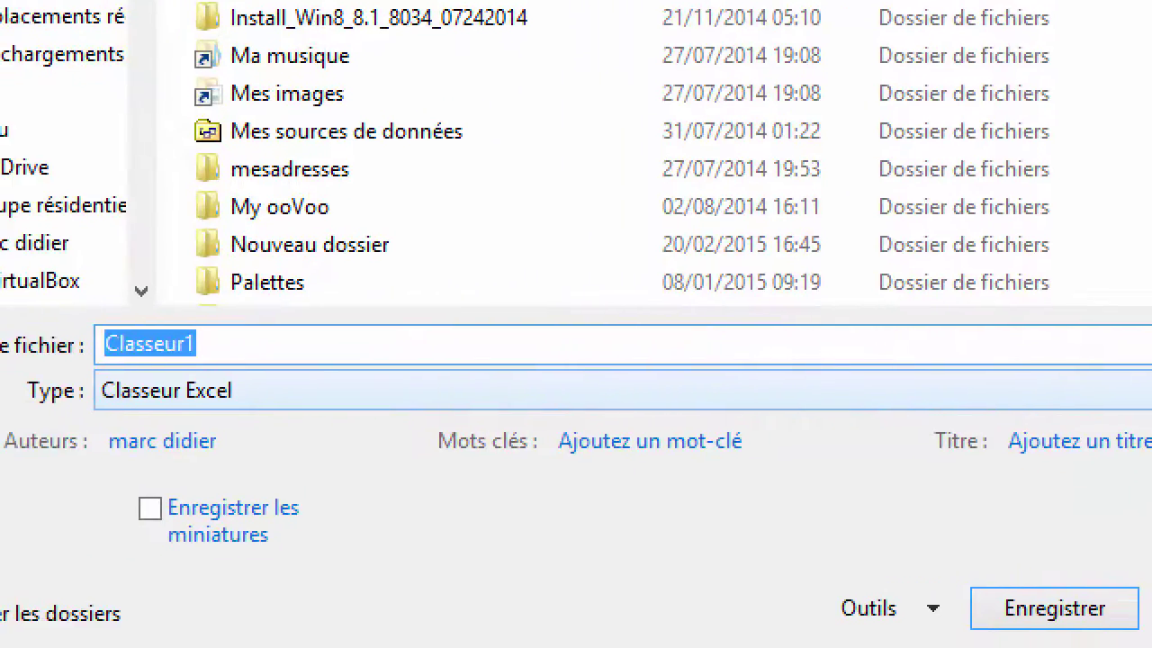
click(194, 312)
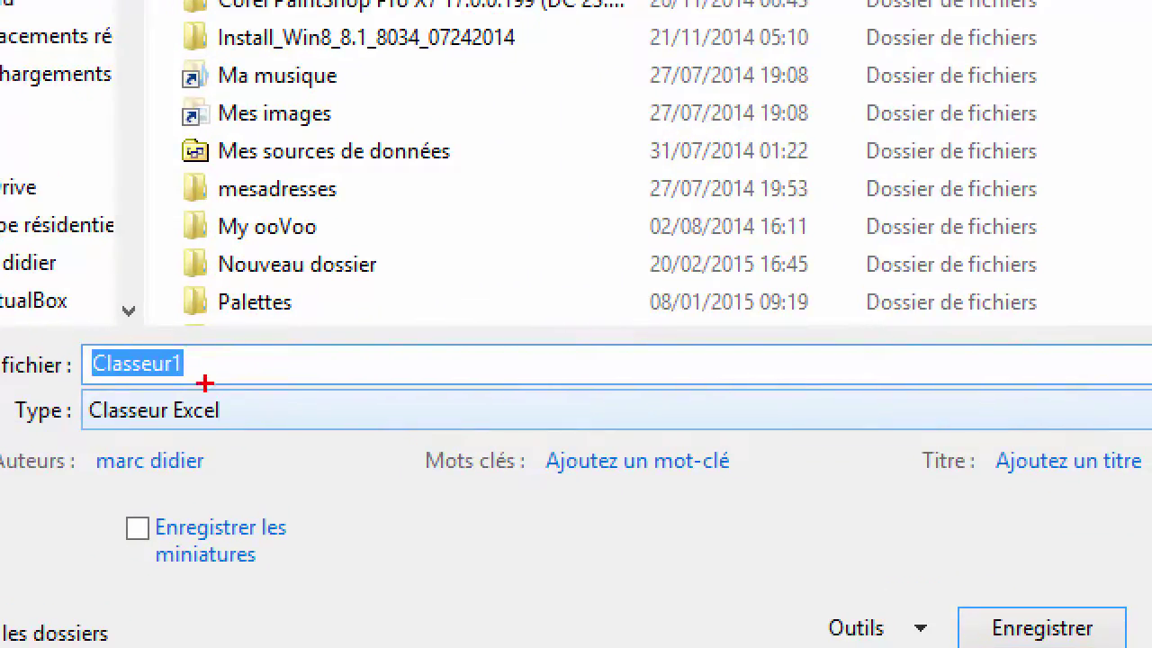
mouse_move(221, 363)
mouse_down()
mouse_move(111, 359)
mouse_move(140, 467)
mouse_move(673, 444)
mouse_move(281, 389)
mouse_move(158, 385)
mouse_up()
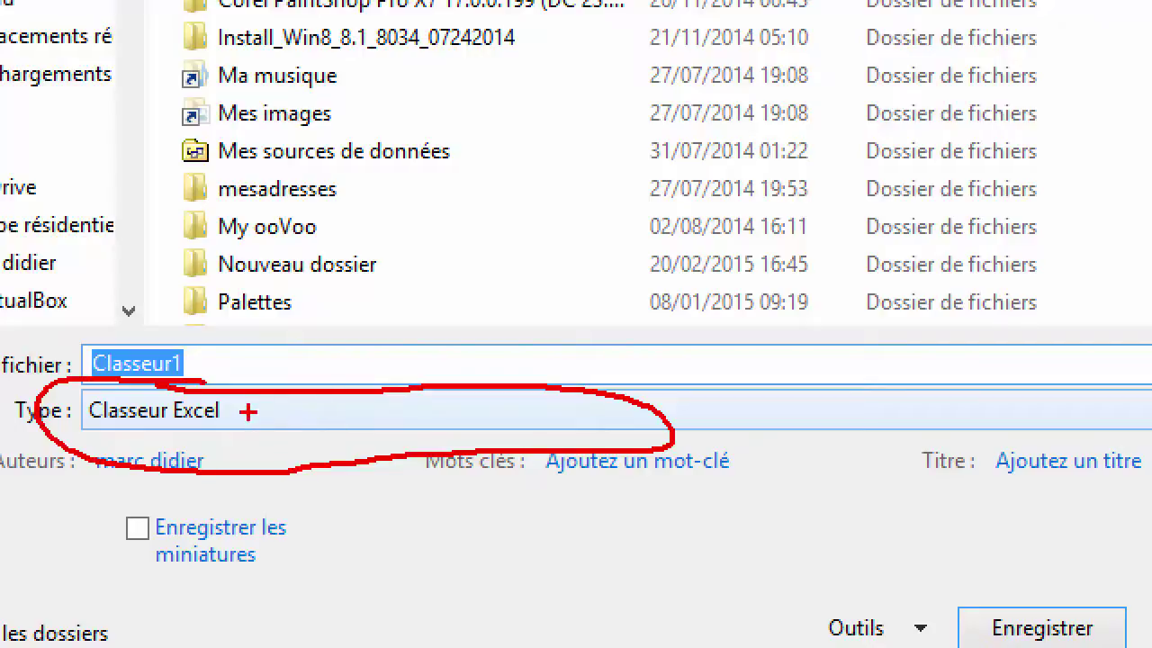
key(Escape)
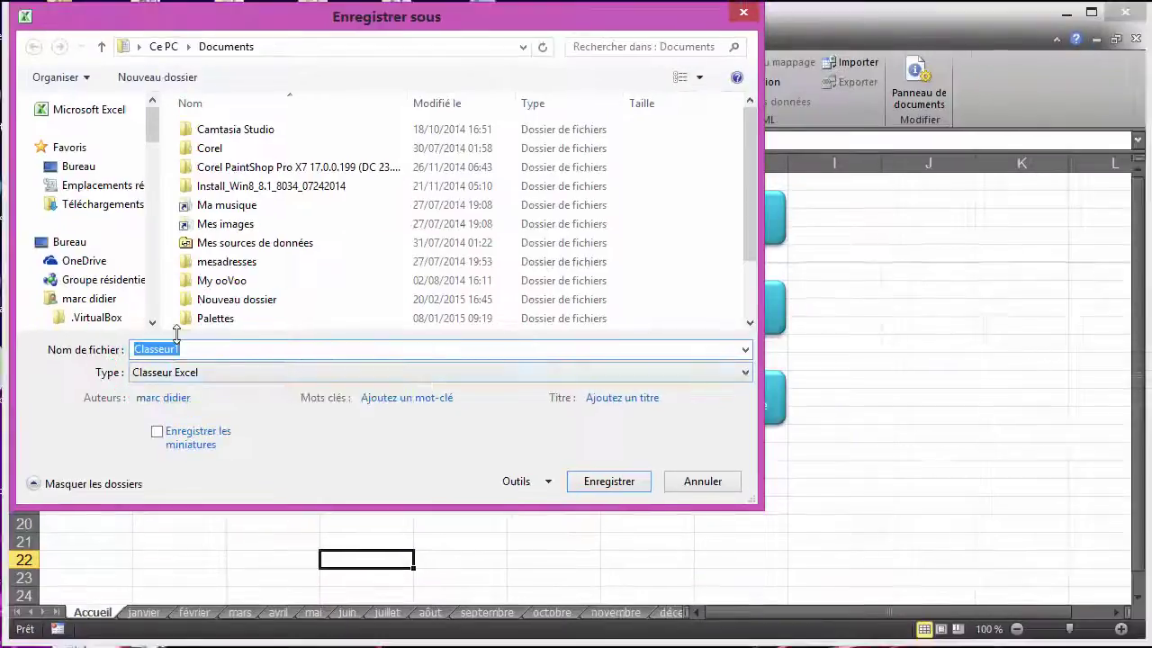
Set the file type to Classeur Excel (prenant en charge les macros) and cancel the Save As dialog.
click(745, 372)
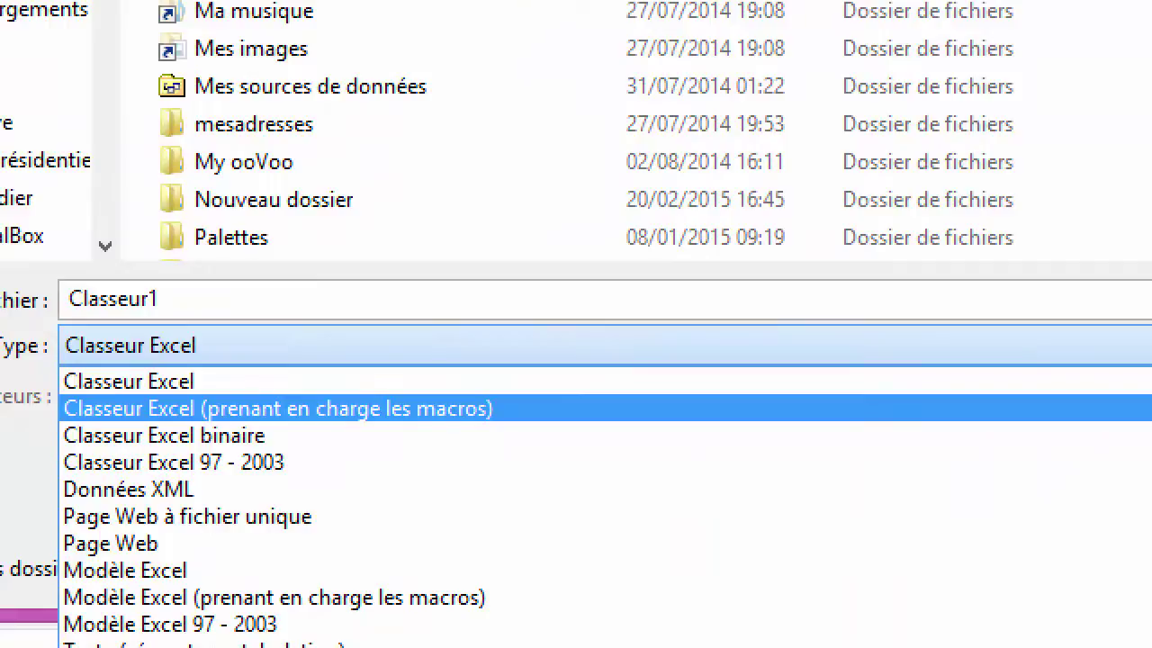
mouse_move(59, 394)
mouse_down()
mouse_move(414, 383)
mouse_move(530, 409)
mouse_move(383, 437)
mouse_move(151, 438)
mouse_move(65, 422)
mouse_up()
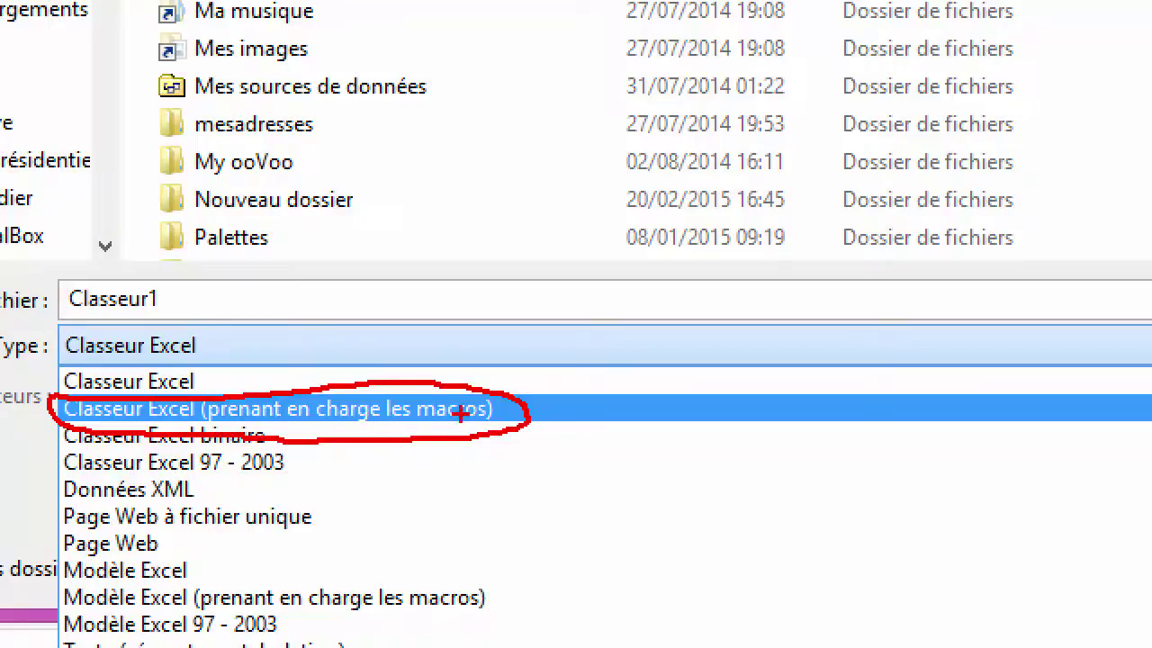
key(Escape)
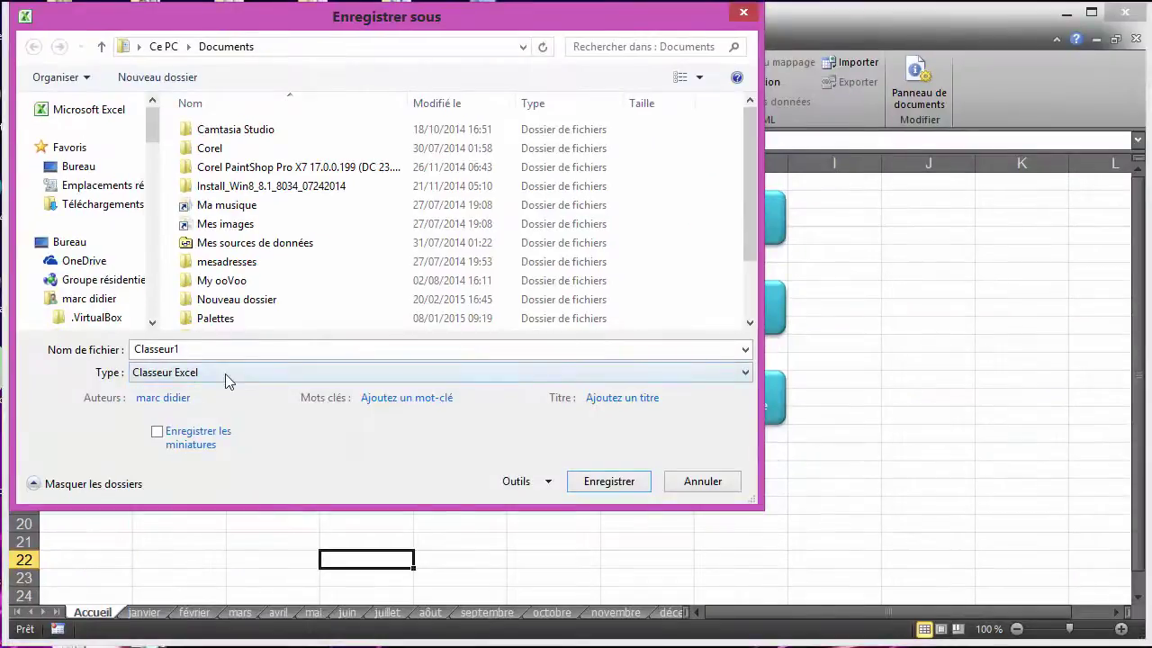
click(746, 375)
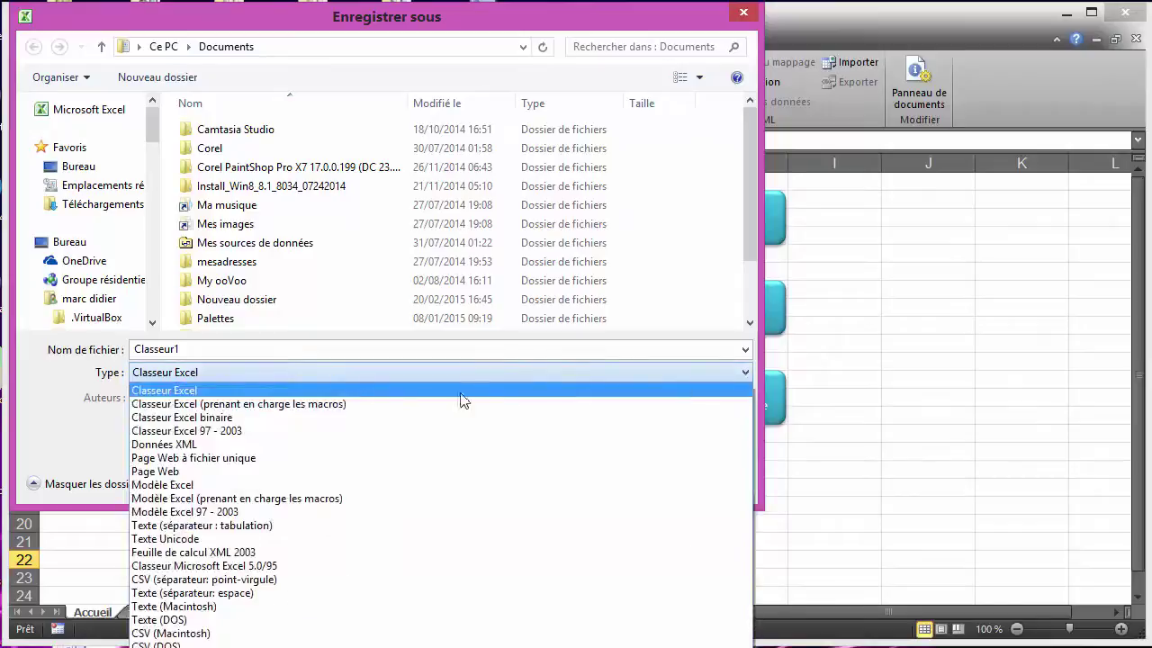
click(338, 404)
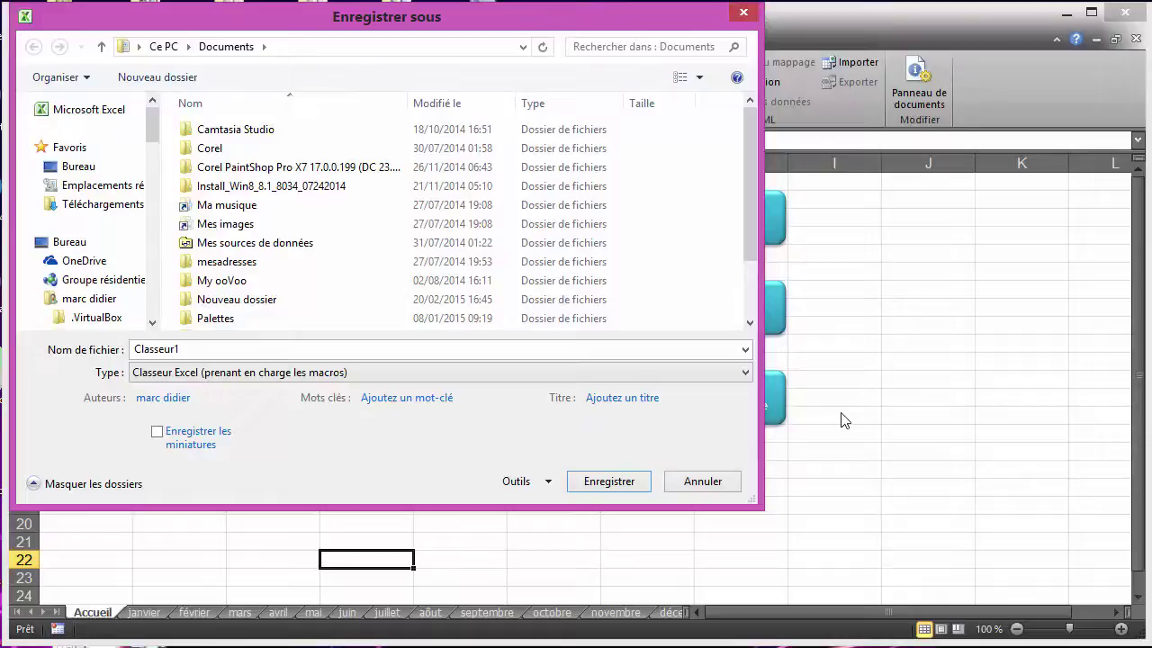
click(726, 480)
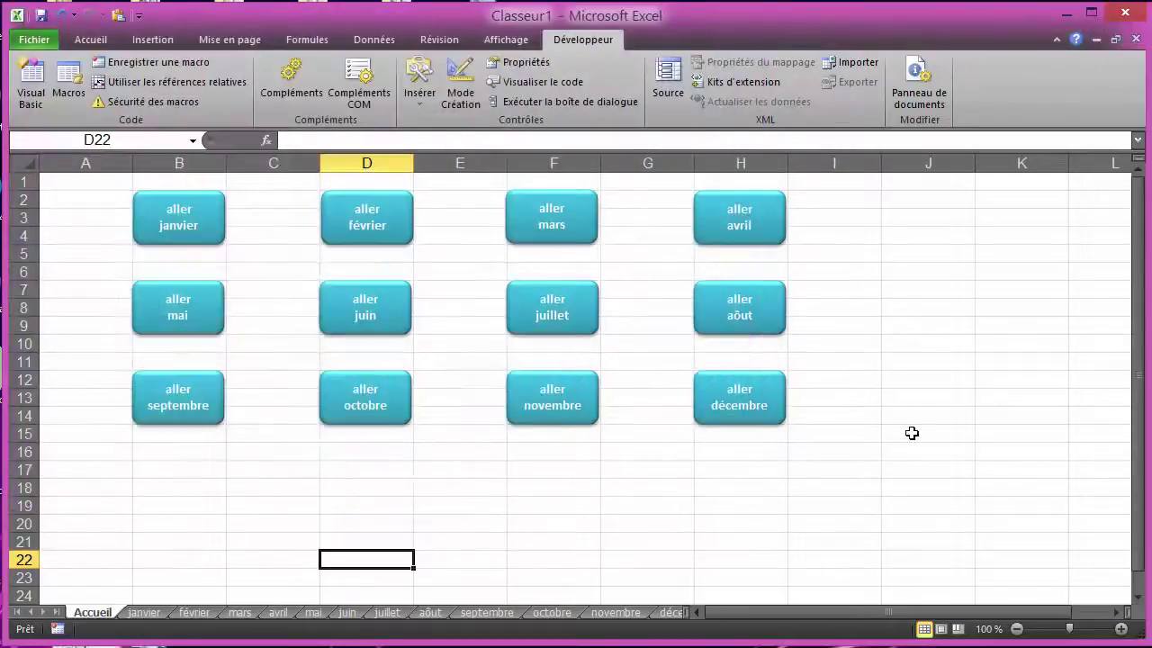